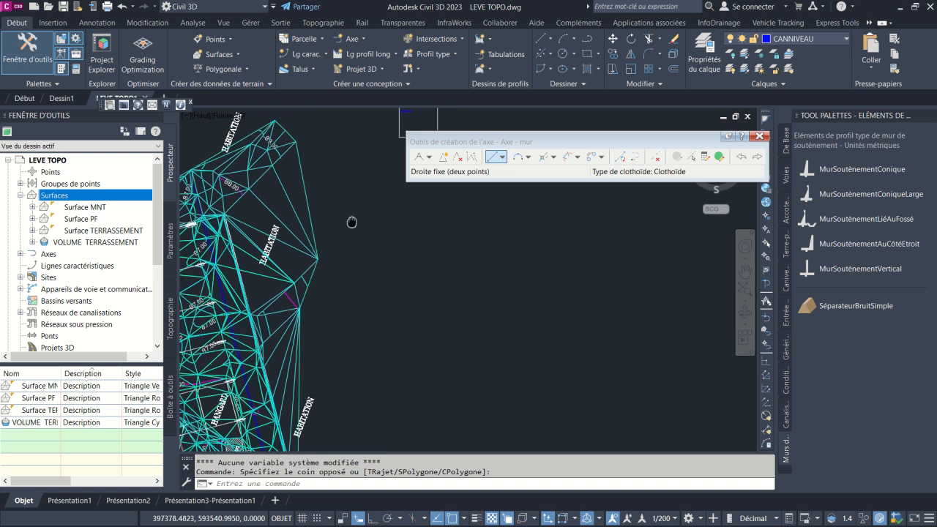
{"action": "scroll", "coordinate": [371, 299], "scroll_direction": "up", "scroll_amount": 3}
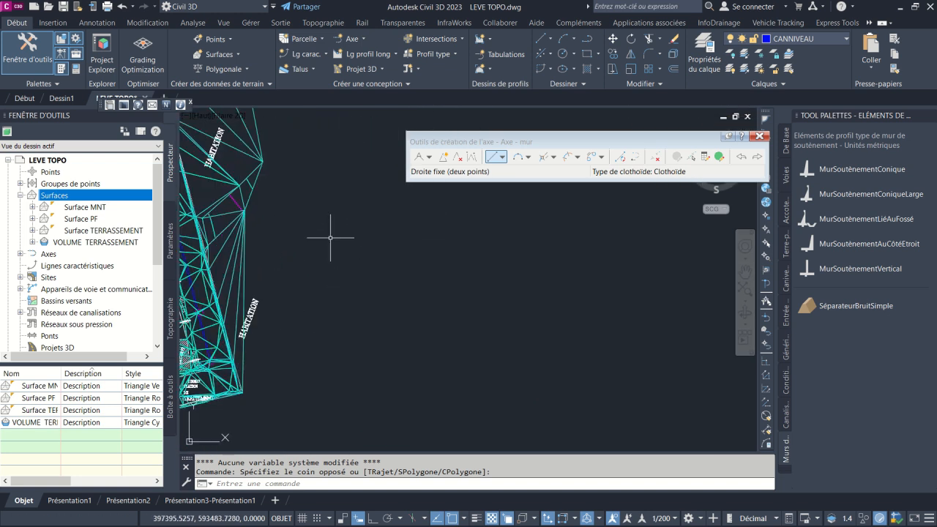
{"action": "scroll", "coordinate": [376, 227], "scroll_direction": "down", "scroll_amount": 3}
{"action": "scroll", "coordinate": [315, 220], "scroll_direction": "up", "scroll_amount": 1}
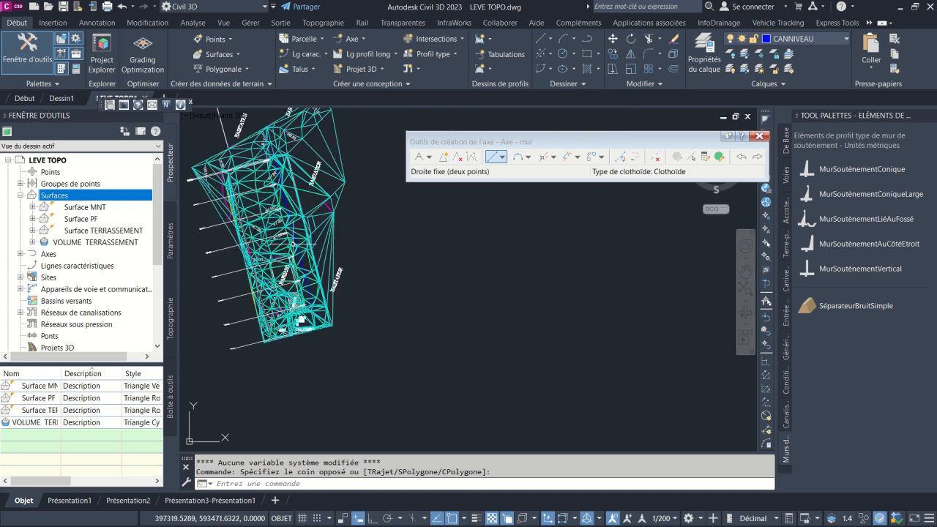
{"action": "scroll", "coordinate": [328, 259], "scroll_direction": "up", "scroll_amount": 5}
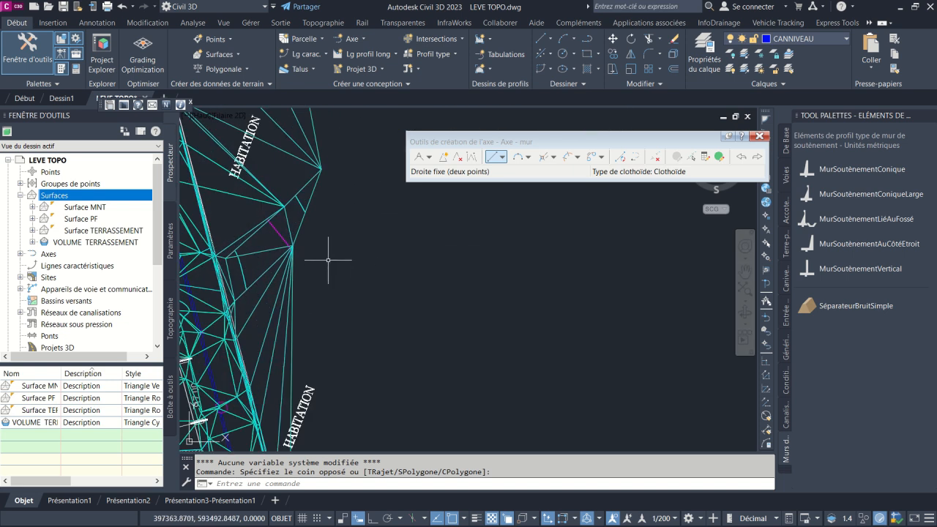
{"action": "scroll", "coordinate": [328, 259], "scroll_direction": "down", "scroll_amount": 3}
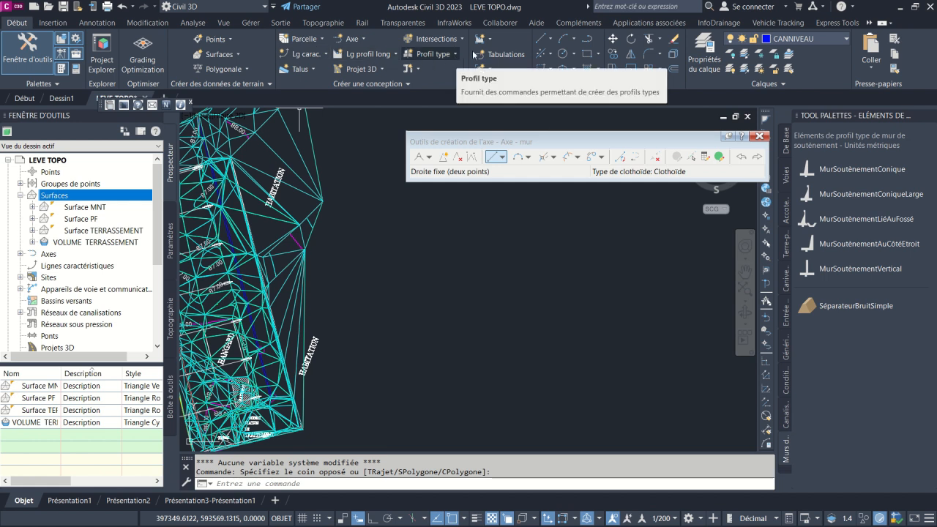
- Start a new assembly (profil type) named MS, with its type left as Autre
{"action": "left_click", "coordinate": [450, 54]}
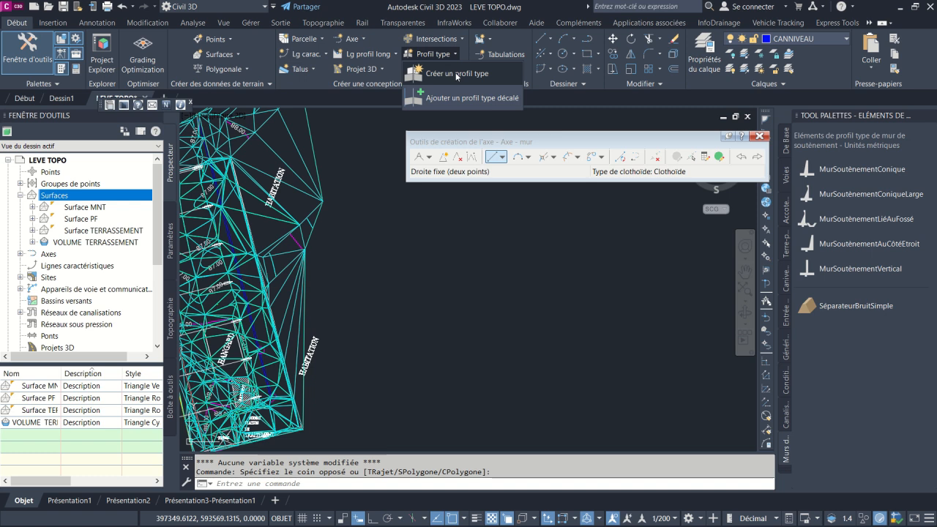
{"action": "left_click", "coordinate": [455, 74]}
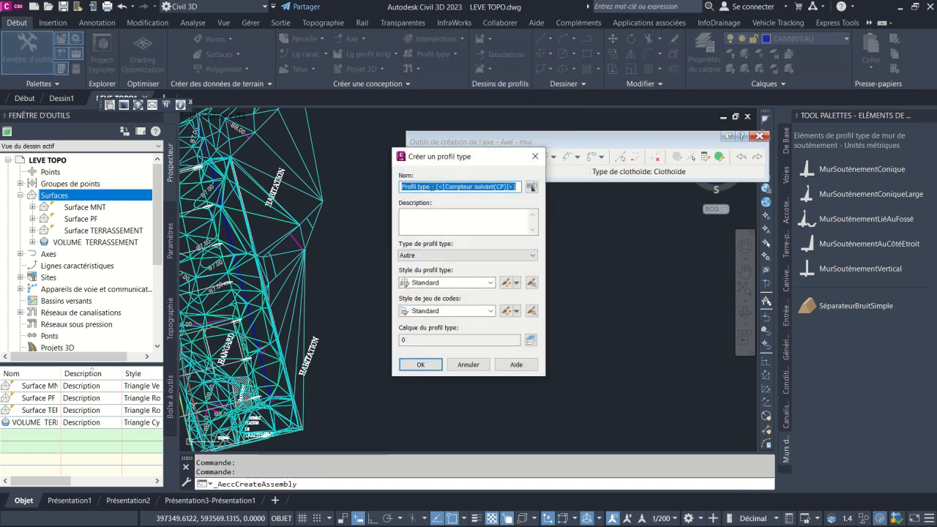
{"action": "type", "text": "MS"}
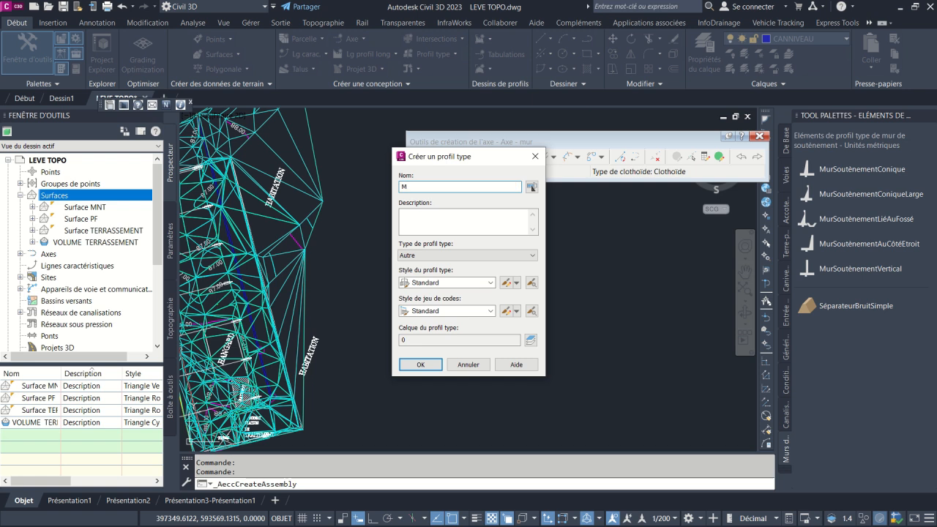
{"action": "left_click", "coordinate": [463, 255]}
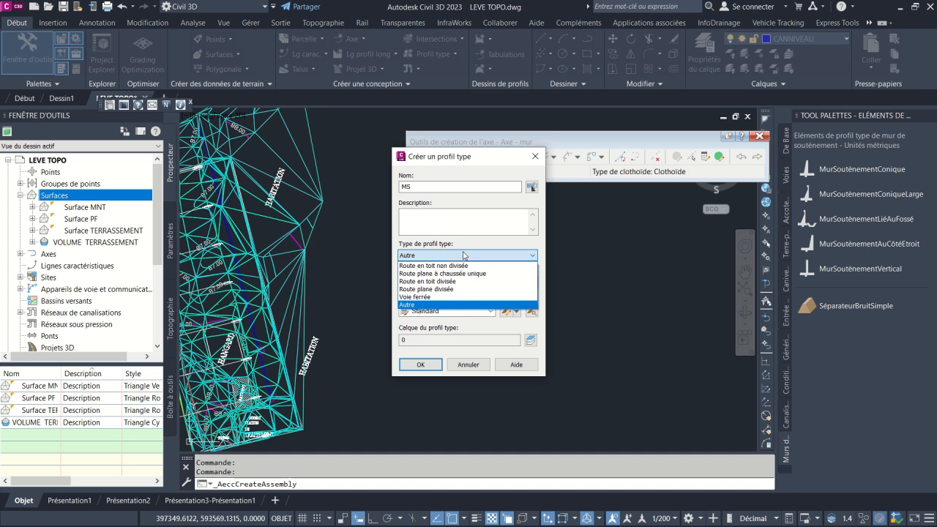
{"action": "left_click", "coordinate": [463, 255]}
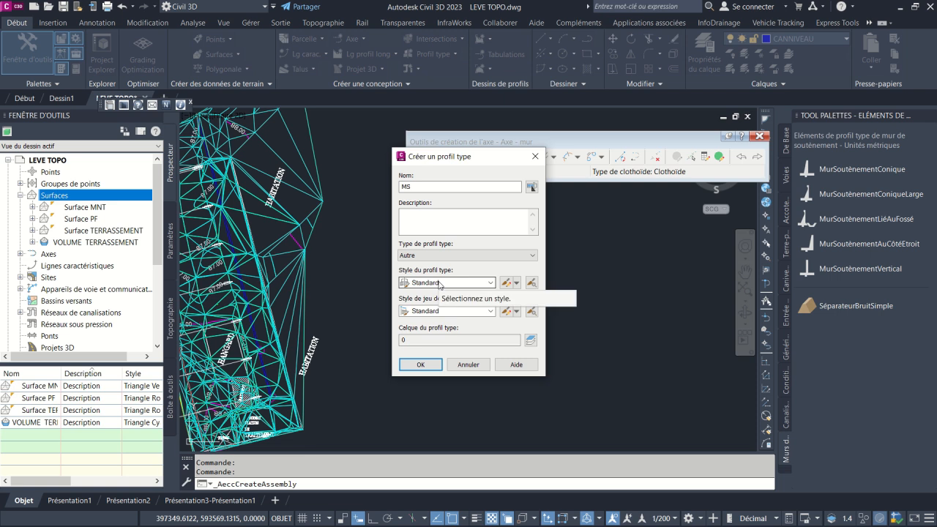
{"action": "left_click", "coordinate": [435, 256]}
{"action": "left_click", "coordinate": [432, 258]}
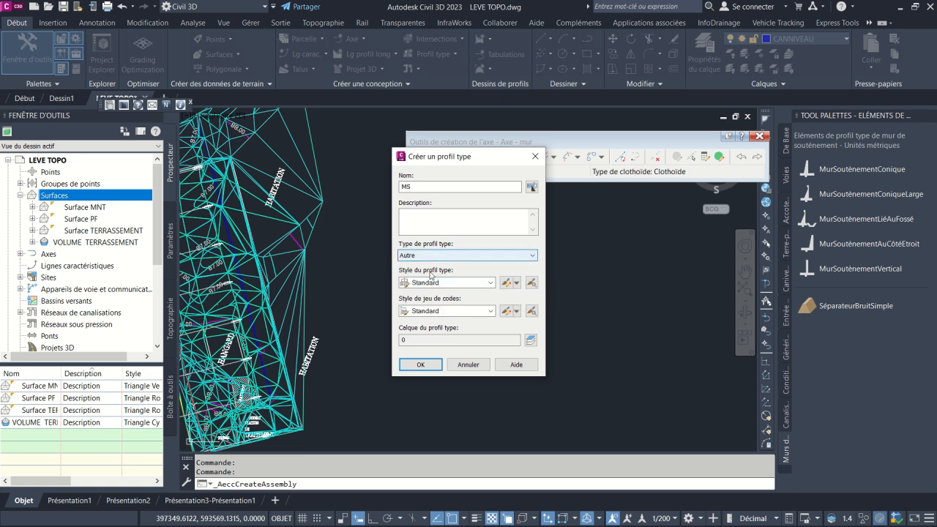
- Set the assembly style to Base and the code set style to 4_Profils en travers hachures
{"action": "left_click", "coordinate": [431, 284]}
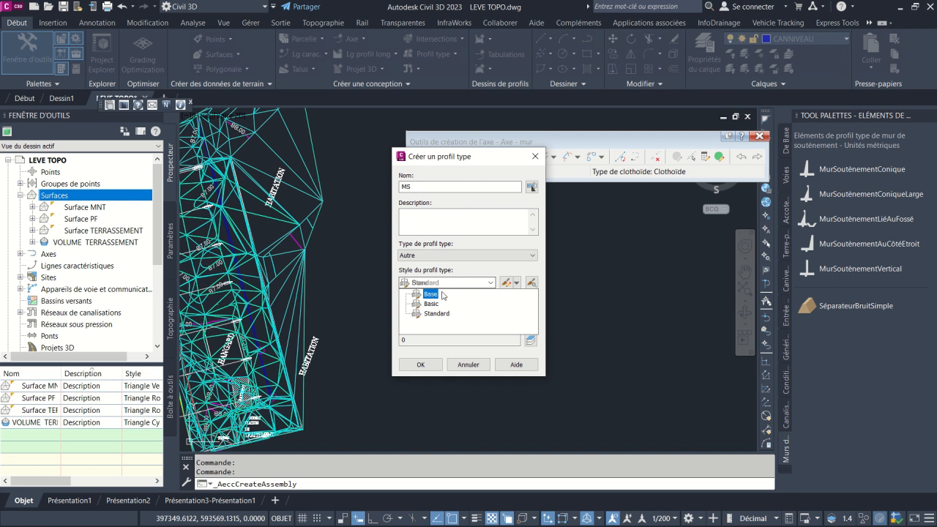
{"action": "left_click", "coordinate": [431, 294]}
{"action": "left_click", "coordinate": [448, 311]}
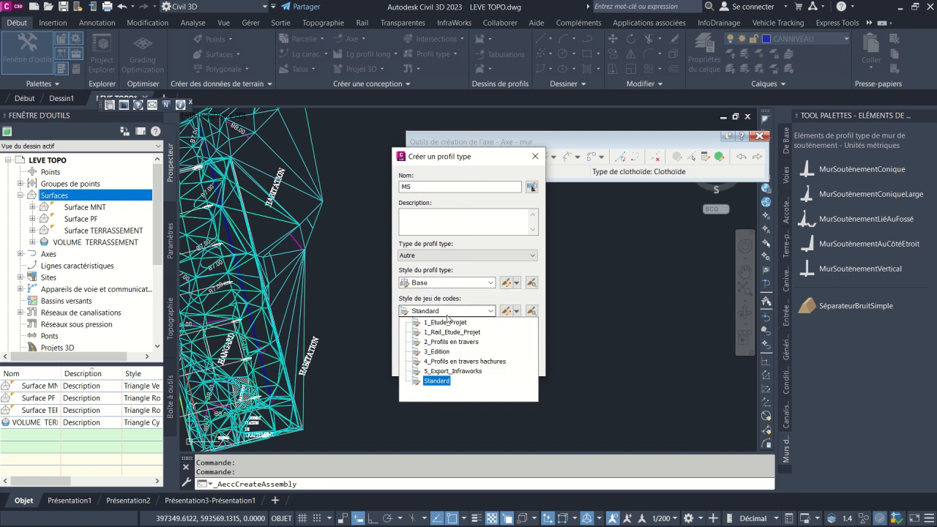
{"action": "key", "text": "Up"}
{"action": "key", "text": "Up"}
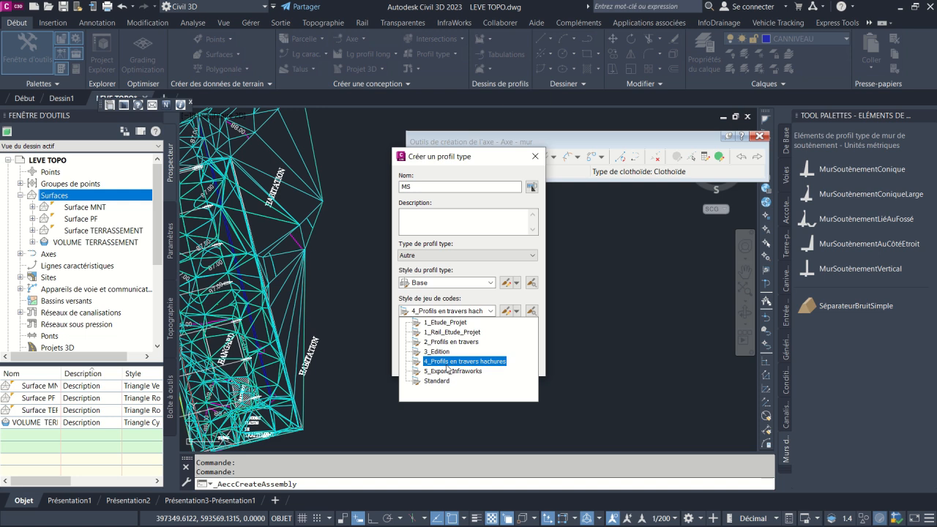
{"action": "key", "text": "Return"}
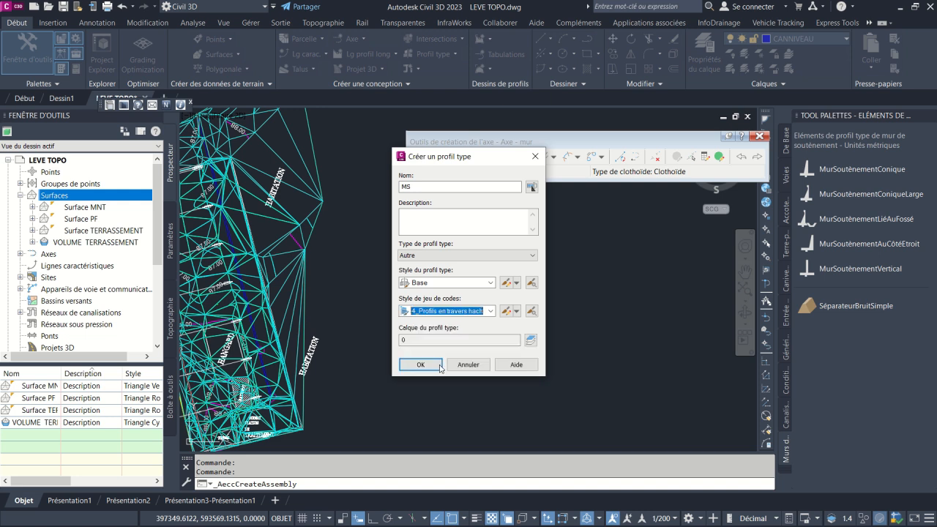
- Accept the assembly settings and place its baseline in the empty drawing area beside the terrain surface
{"action": "left_click", "coordinate": [420, 365]}
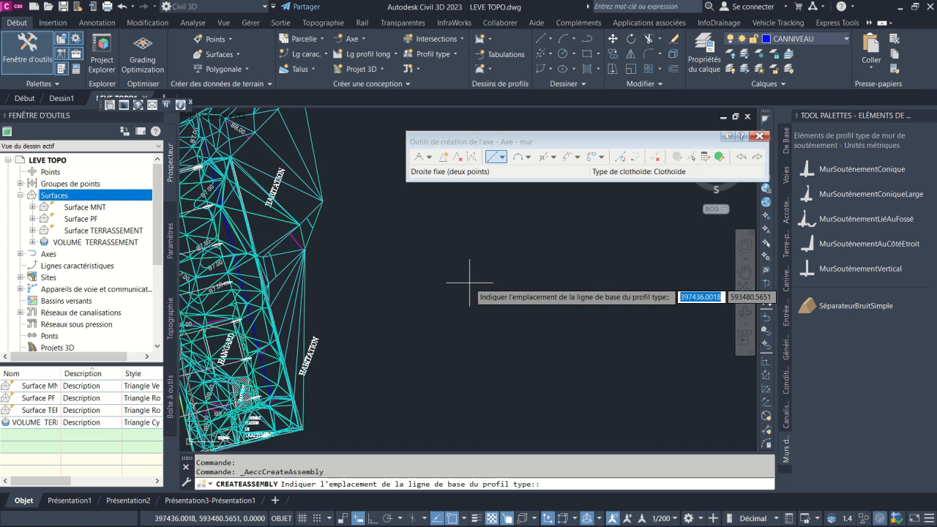
{"action": "scroll", "coordinate": [479, 289], "scroll_direction": "down", "scroll_amount": 5}
{"action": "left_click", "coordinate": [478, 289]}
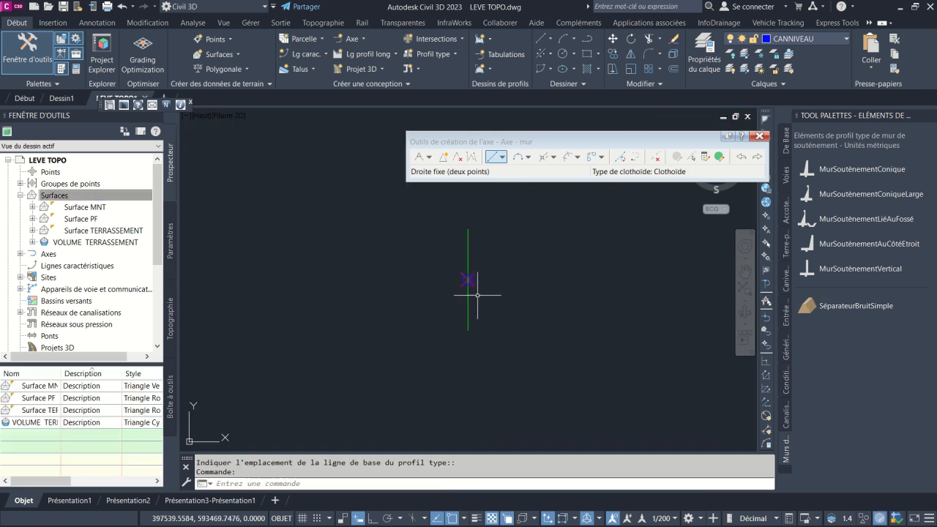
- Attach the MurSoutènementConique subassembly to the marker point of the MS assembly baseline
{"action": "scroll", "coordinate": [472, 276], "scroll_direction": "up", "scroll_amount": 5}
{"action": "scroll", "coordinate": [473, 276], "scroll_direction": "up", "scroll_amount": 2}
{"action": "scroll", "coordinate": [438, 277], "scroll_direction": "down", "scroll_amount": 2}
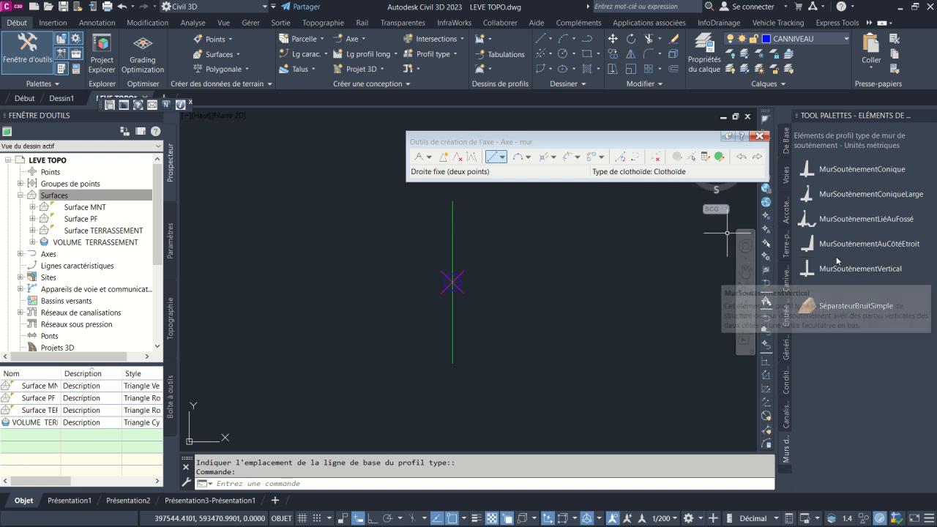
{"action": "left_click", "coordinate": [837, 169]}
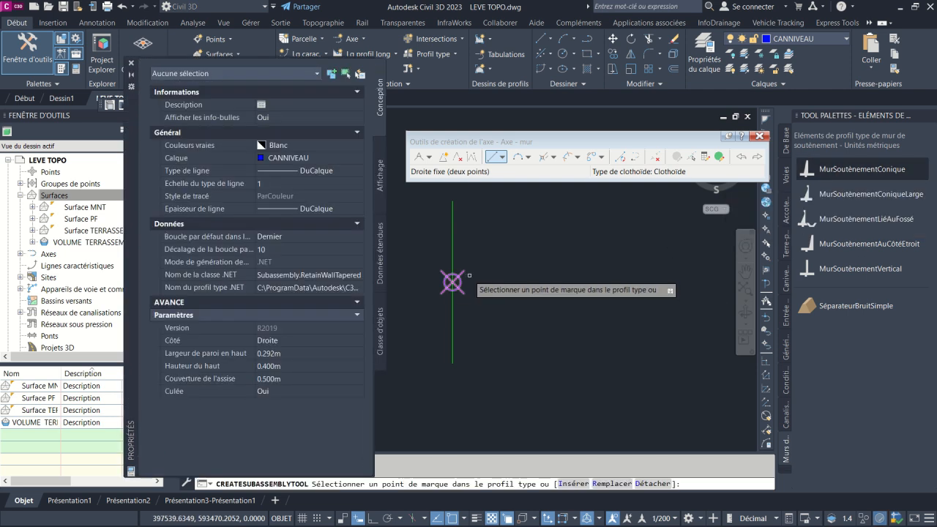
{"action": "left_click", "coordinate": [463, 270]}
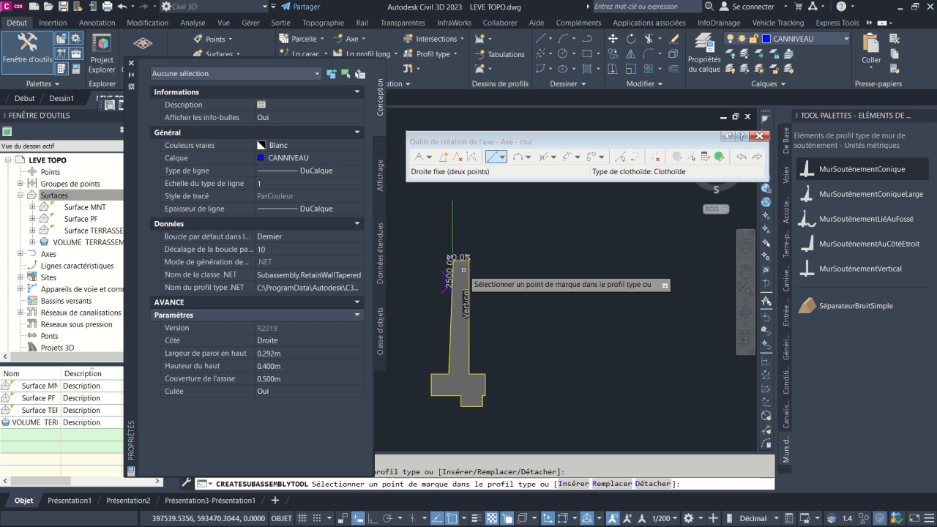
{"action": "middle_click_drag", "start_coordinate": [485, 303], "coordinate": [532, 267]}
{"action": "key", "text": "Escape"}
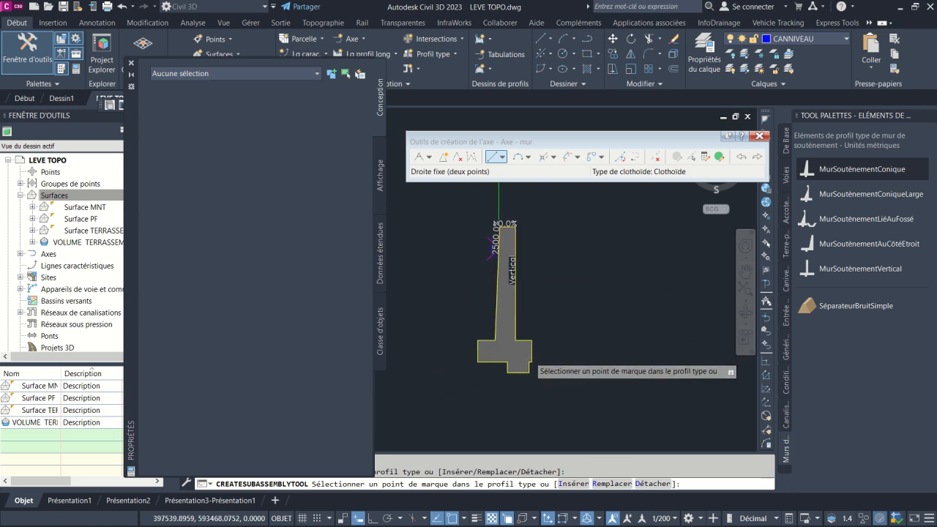
- Select the tapered retaining wall subassembly and open its properties
{"action": "scroll", "coordinate": [530, 355], "scroll_direction": "up", "scroll_amount": 2}
{"action": "left_click", "coordinate": [530, 356]}
{"action": "left_click", "coordinate": [488, 377]}
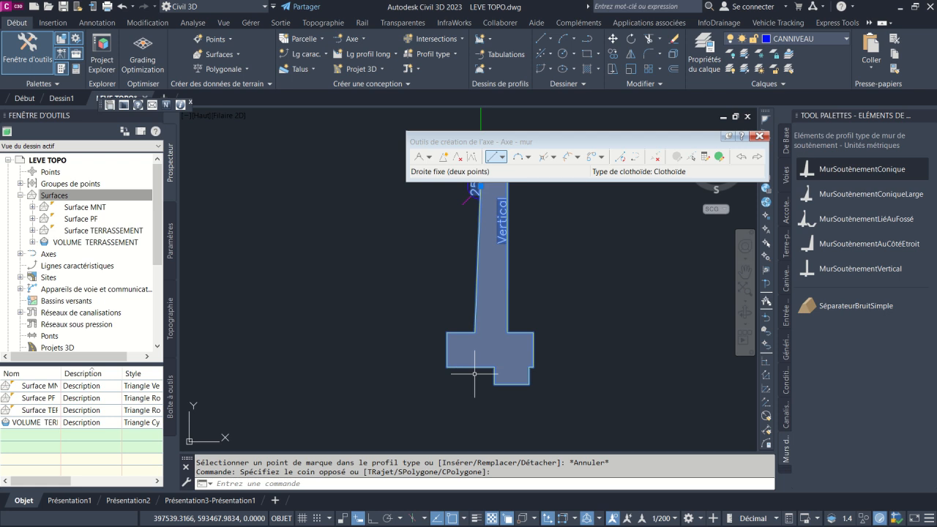
{"action": "scroll", "coordinate": [461, 301], "scroll_direction": "down", "scroll_amount": 2}
{"action": "scroll", "coordinate": [465, 267], "scroll_direction": "up", "scroll_amount": 2}
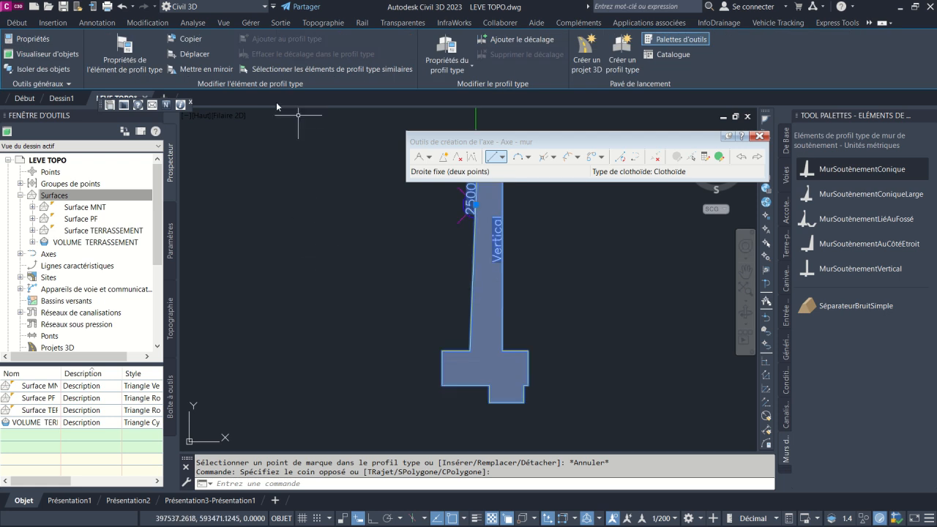
{"action": "left_click", "coordinate": [50, 43]}
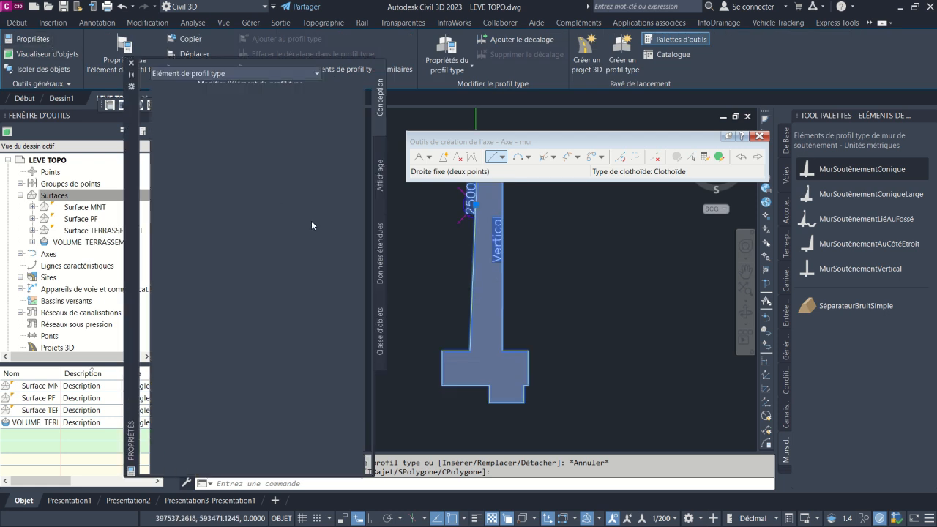
{"action": "middle_click_drag", "start_coordinate": [418, 281], "coordinate": [473, 247]}
{"action": "scroll", "coordinate": [608, 306], "scroll_direction": "up", "scroll_amount": 5}
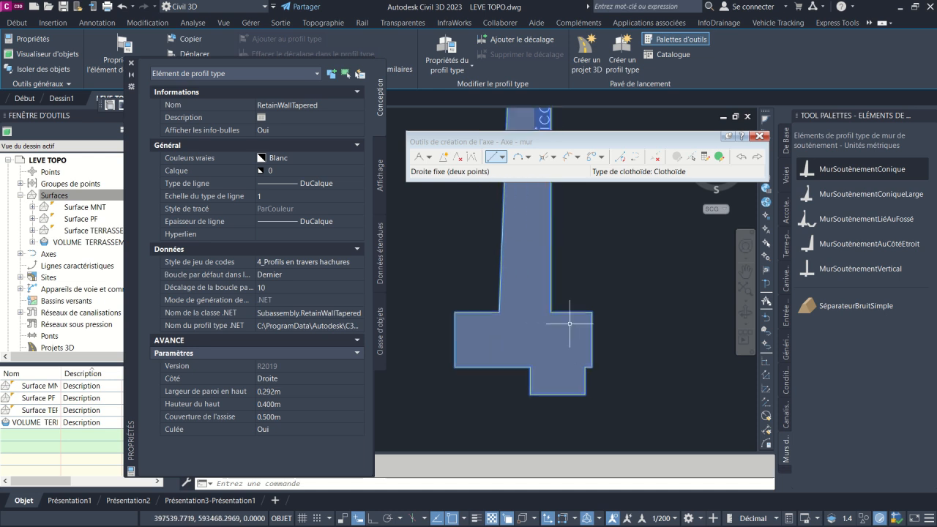
- Set the wall's top width (Largeur de paroi en haut) to 0.25 m
{"action": "left_click", "coordinate": [284, 392]}
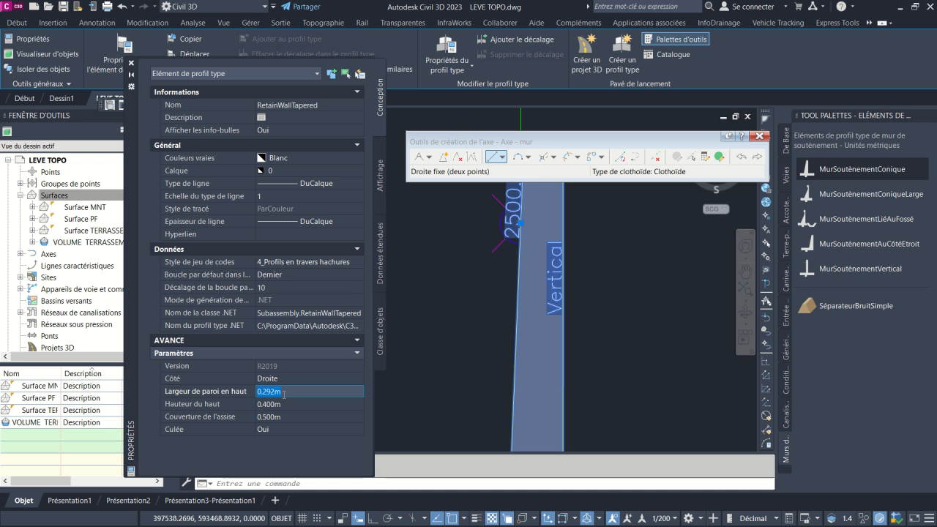
{"action": "middle_click_drag", "start_coordinate": [465, 311], "coordinate": [453, 378]}
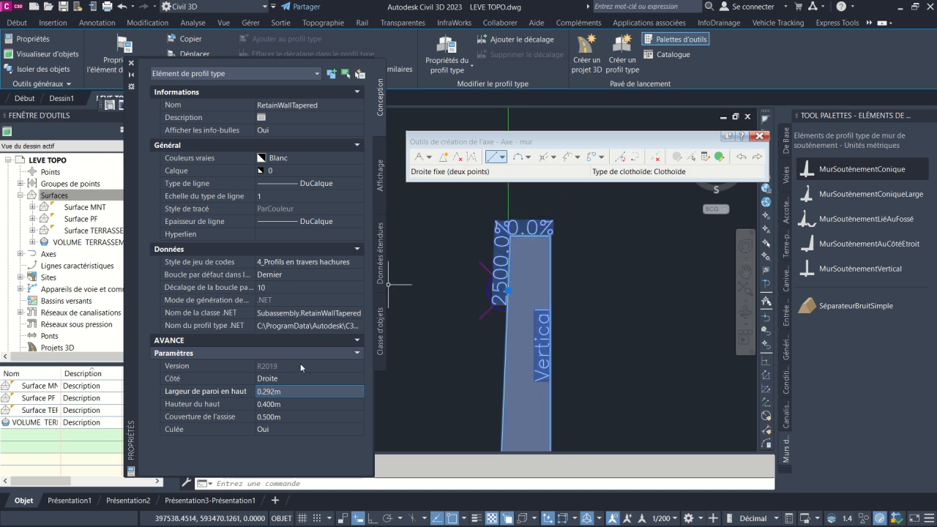
{"action": "key", "text": "Tab"}
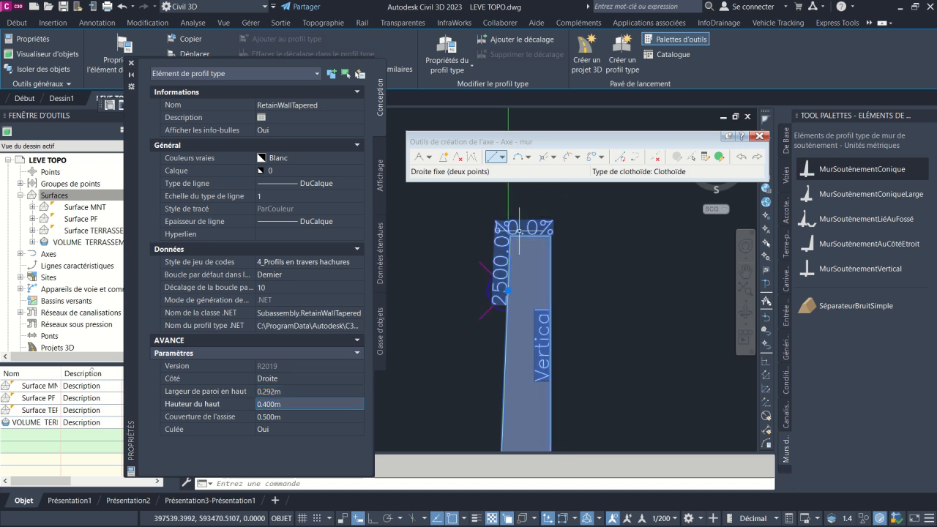
{"action": "left_click", "coordinate": [286, 392]}
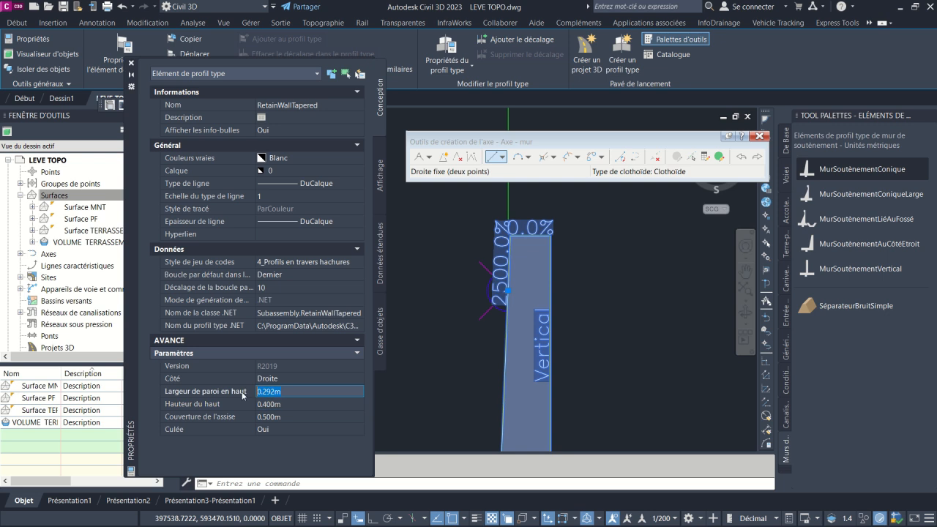
{"action": "type", "text": "0.25"}
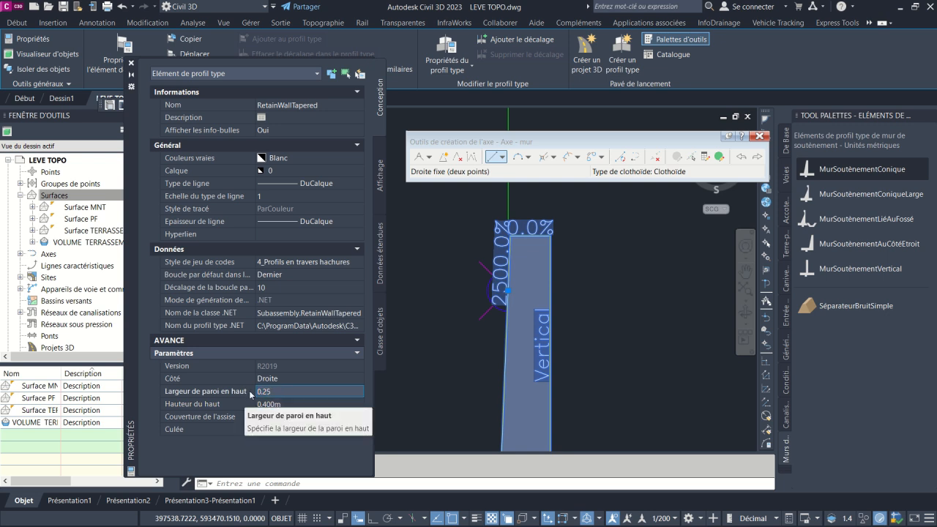
{"action": "key", "text": "Tab"}
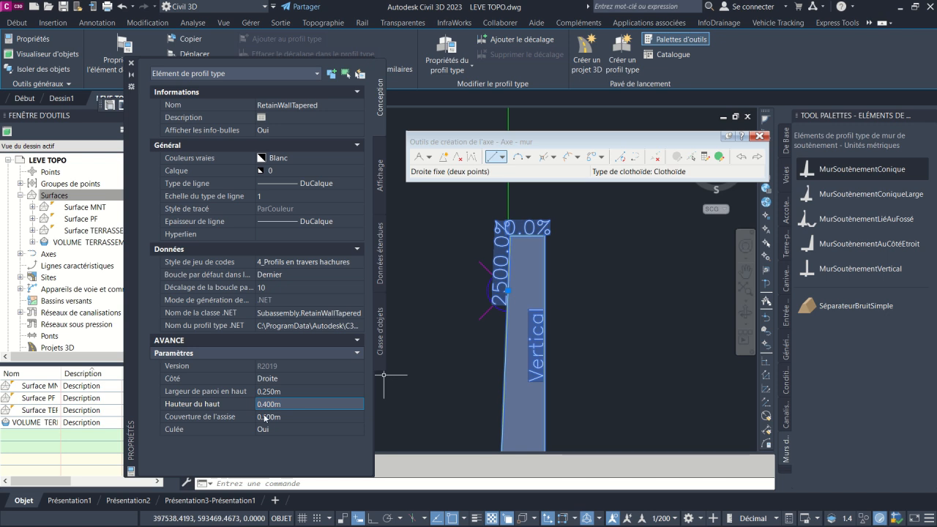
- Remove the key beneath the wall footing by setting the Culée parameter to Non
{"action": "scroll", "coordinate": [502, 297], "scroll_direction": "down", "scroll_amount": 3}
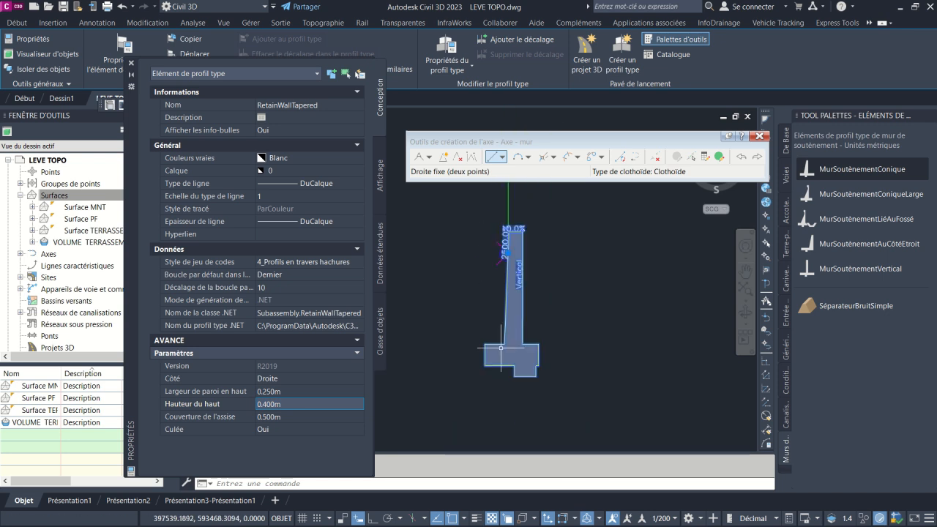
{"action": "scroll", "coordinate": [483, 352], "scroll_direction": "up", "scroll_amount": 2}
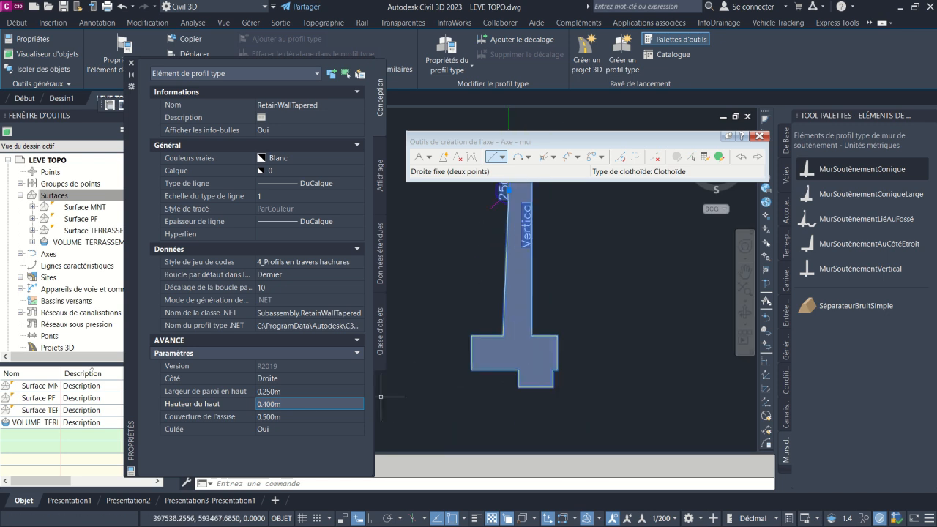
{"action": "left_click", "coordinate": [282, 428]}
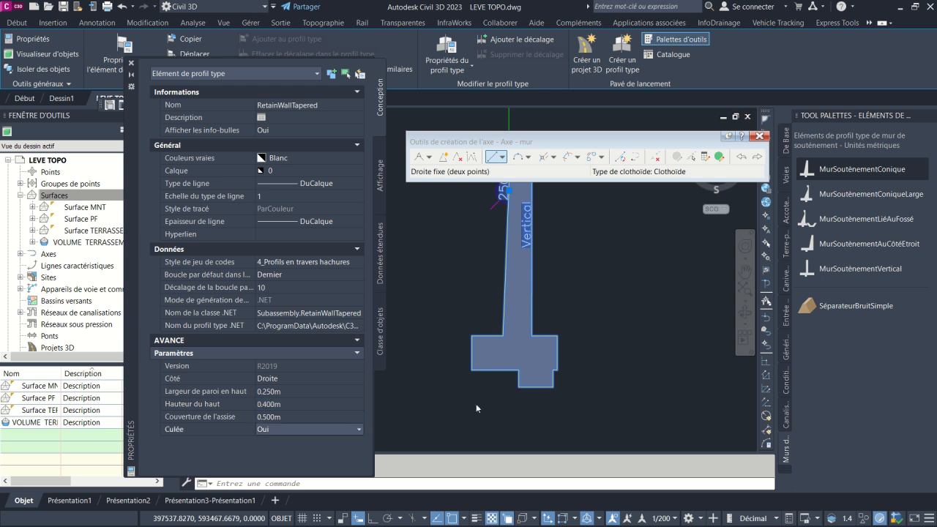
{"action": "left_click", "coordinate": [293, 428]}
{"action": "left_click", "coordinate": [293, 428]}
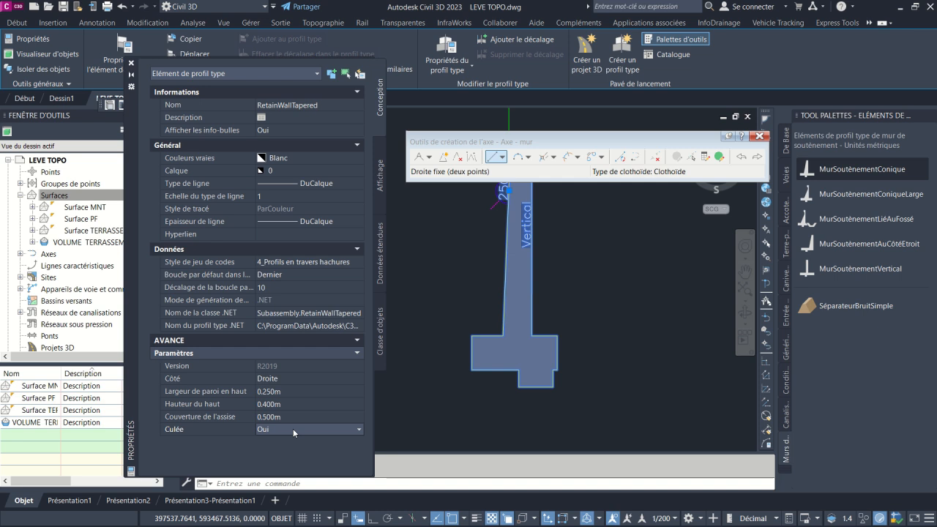
{"action": "double_click", "coordinate": [293, 430]}
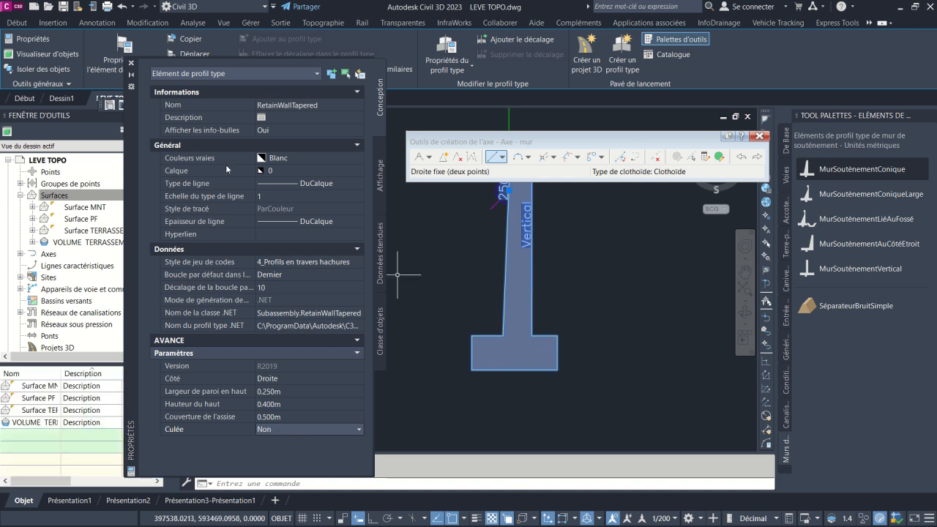
- Review the tapered wall's input values in the subassembly properties dialog, including top height and footing cover
{"action": "left_click", "coordinate": [133, 66]}
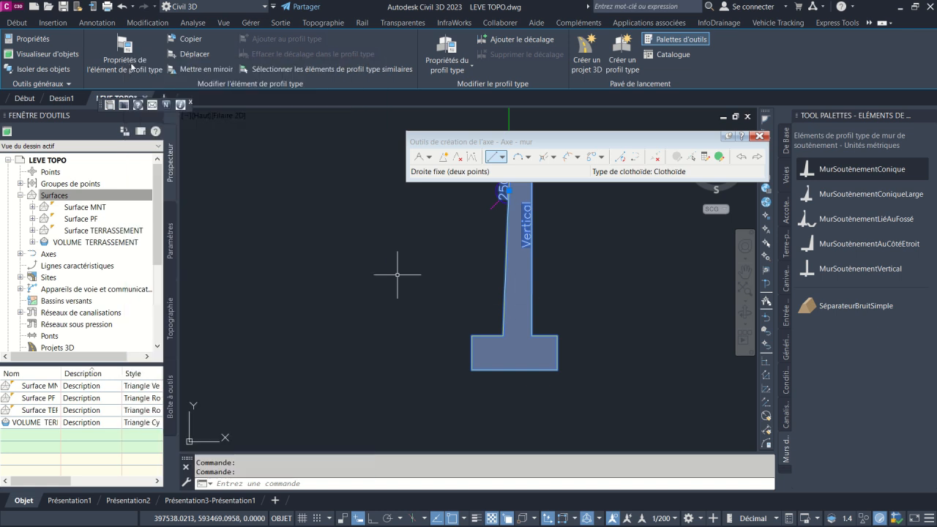
{"action": "key", "text": "Escape"}
{"action": "left_click", "coordinate": [479, 342]}
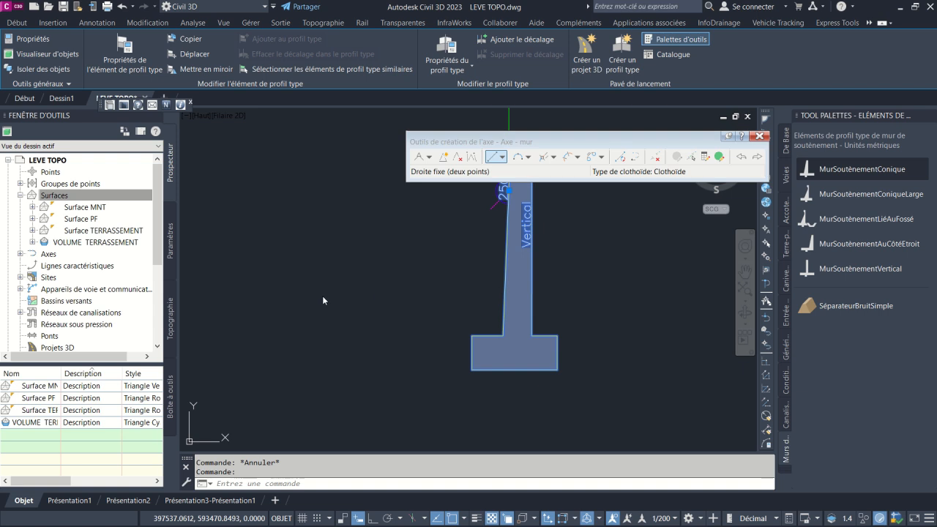
{"action": "key", "text": "Escape"}
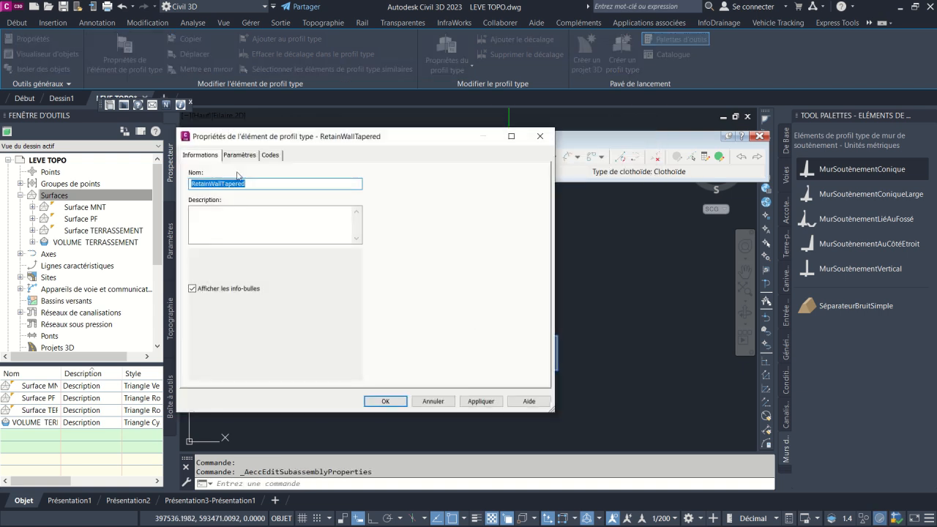
{"action": "left_click", "coordinate": [240, 155]}
{"action": "left_click", "coordinate": [326, 232]}
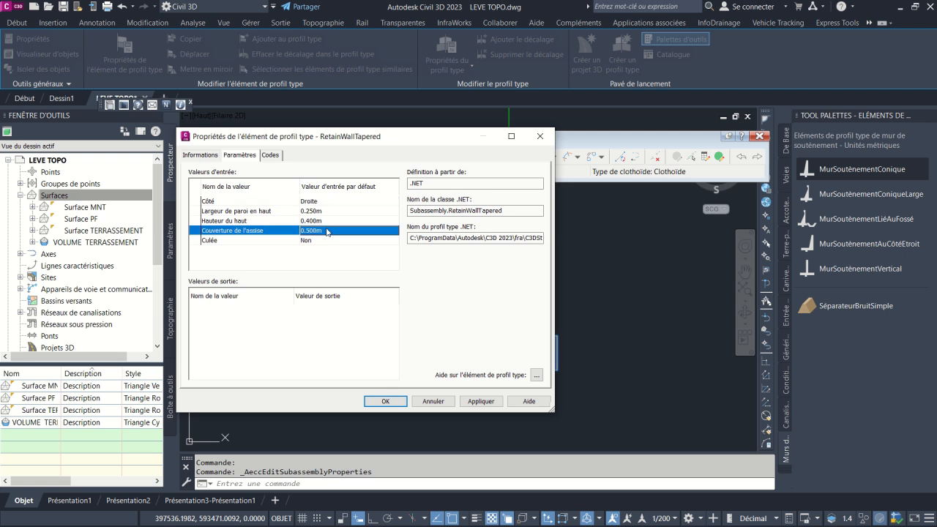
{"action": "left_click", "coordinate": [330, 221]}
{"action": "left_click", "coordinate": [602, 299]}
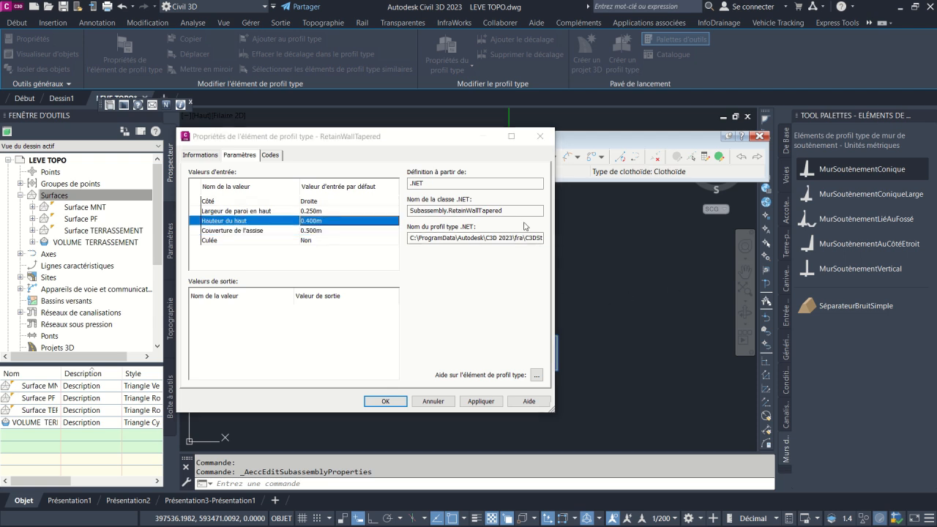
{"action": "left_click", "coordinate": [540, 136]}
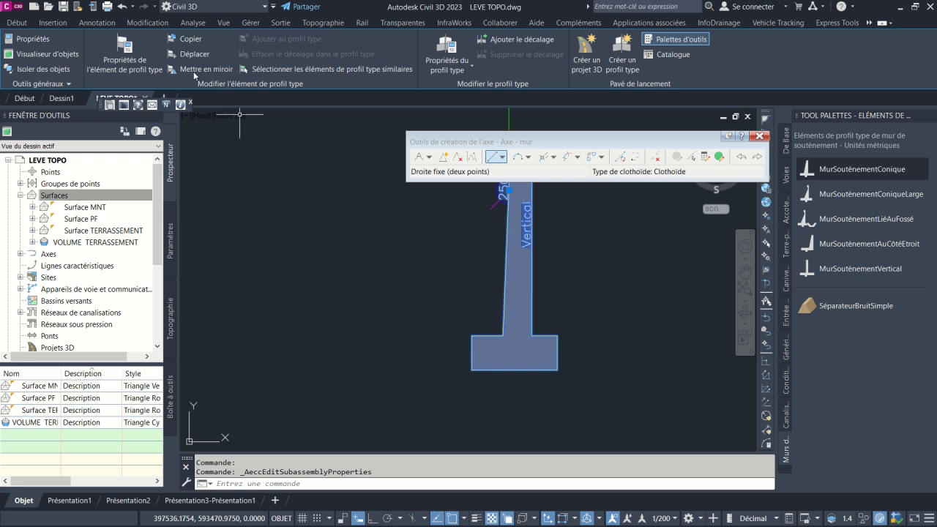
- Set the tapered wall's top height (Hauteur du haut) to 0.2 m
{"action": "left_click", "coordinate": [32, 39]}
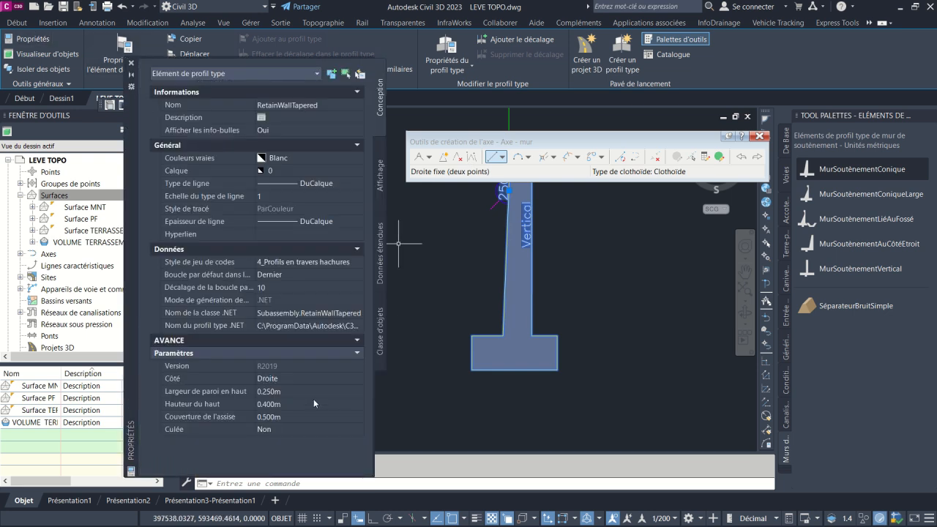
{"action": "left_click", "coordinate": [292, 402]}
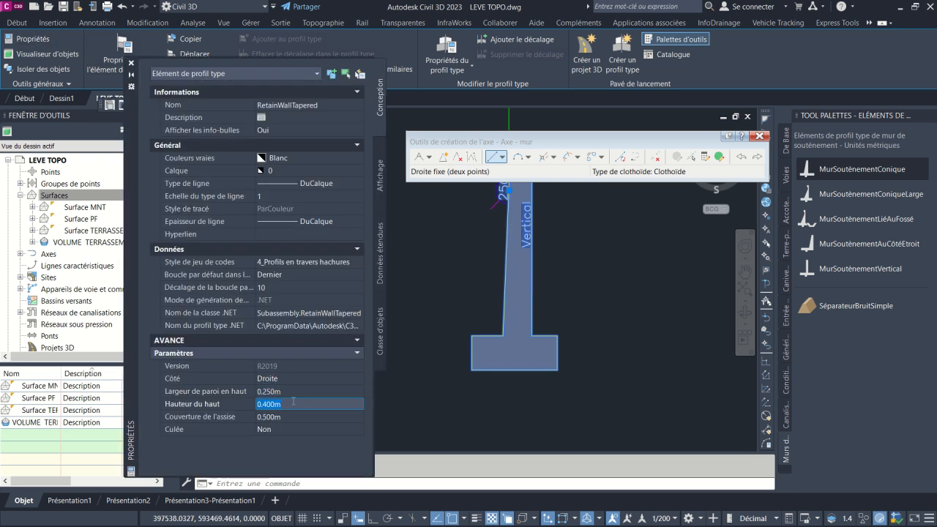
{"action": "type", "text": "0.2"}
{"action": "key", "text": "Tab"}
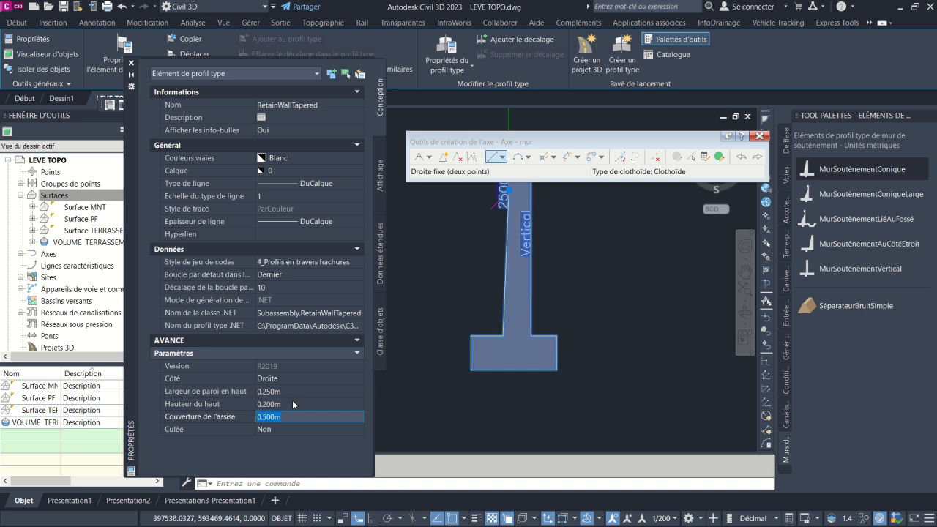
- Set the footing cover (Couverture de l'assise) to 0.300 m, close the wall's properties and deselect it
{"action": "scroll", "coordinate": [499, 287], "scroll_direction": "up", "scroll_amount": 4}
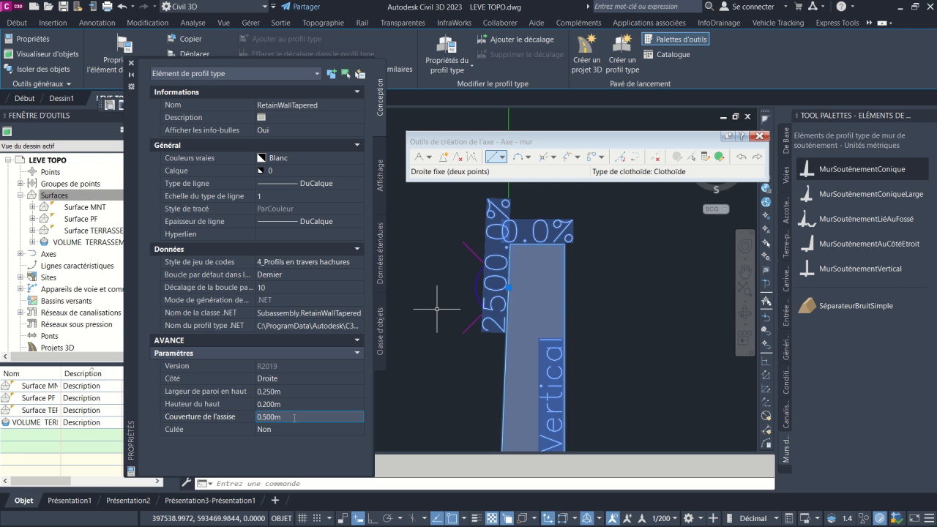
{"action": "scroll", "coordinate": [531, 249], "scroll_direction": "down", "scroll_amount": 5}
{"action": "middle_click_drag", "start_coordinate": [532, 328], "coordinate": [529, 251]}
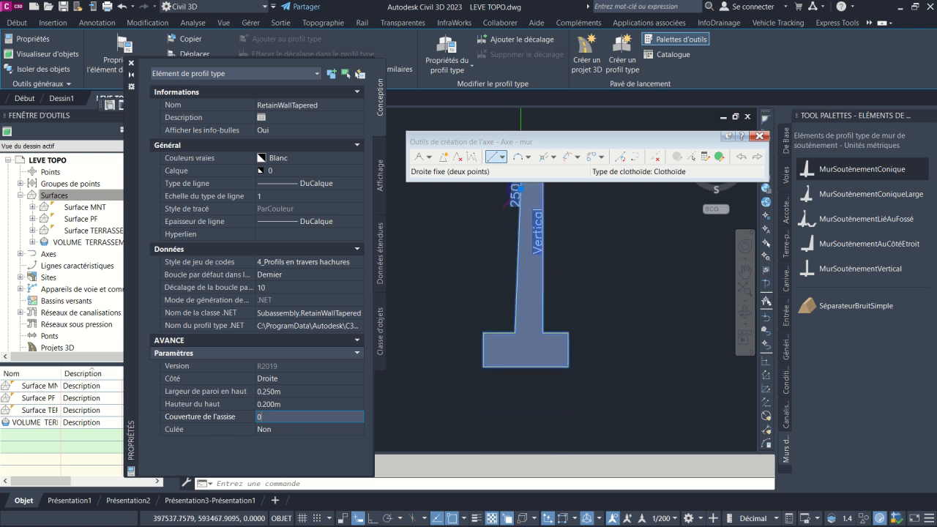
{"action": "type", "text": ".300m"}
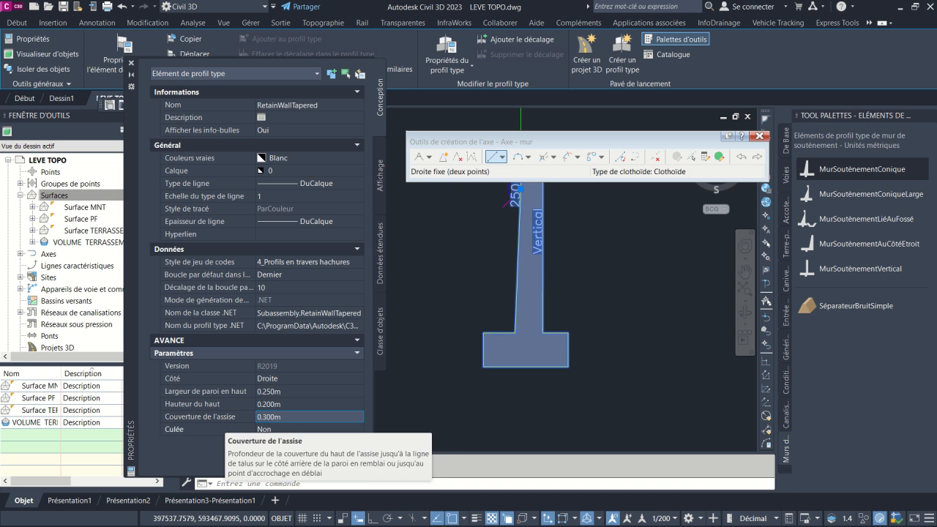
{"action": "key", "text": "Return"}
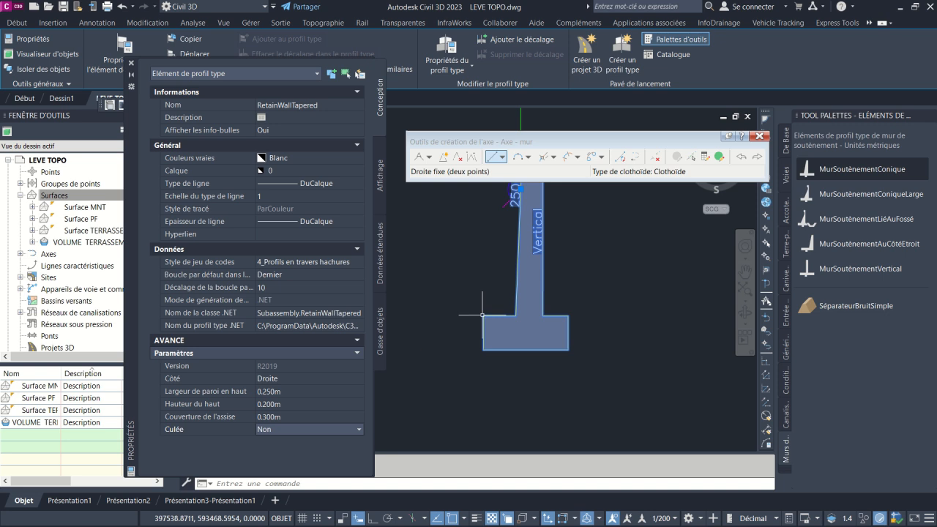
{"action": "mouse_move", "coordinate": [497, 334]}
{"action": "middle_mouse_down"}
{"action": "mouse_move", "coordinate": [492, 339]}
{"action": "mouse_move", "coordinate": [524, 352]}
{"action": "middle_mouse_up"}
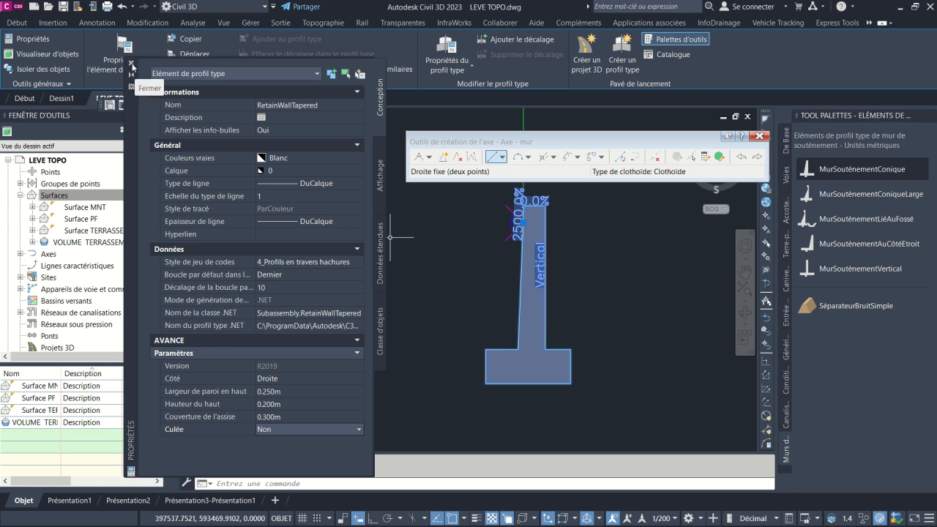
{"action": "left_click", "coordinate": [131, 64]}
{"action": "scroll", "coordinate": [514, 267], "scroll_direction": "down", "scroll_amount": 4}
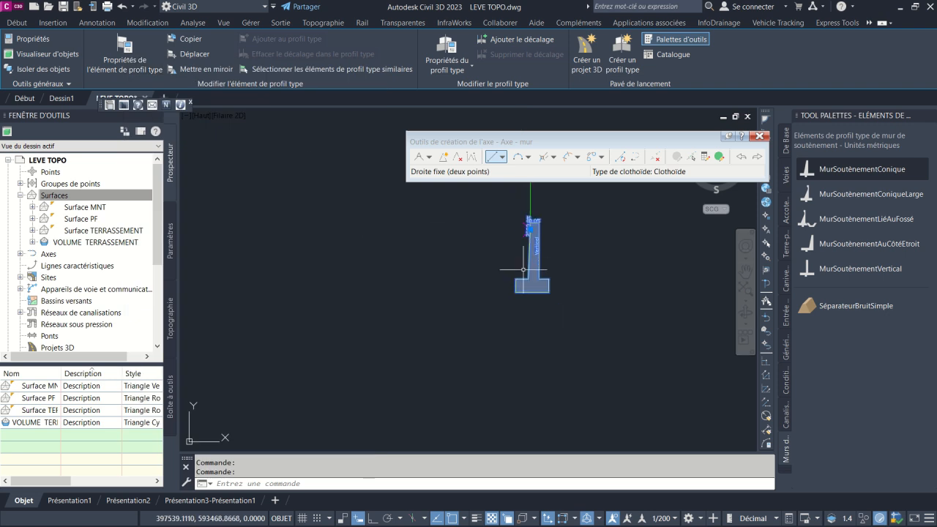
{"action": "scroll", "coordinate": [518, 281], "scroll_direction": "up", "scroll_amount": 3}
{"action": "key", "text": "Escape"}
- Draw a large circle centred on the retaining wall assembly to mark its location in the drawing
{"action": "scroll", "coordinate": [518, 281], "scroll_direction": "down", "scroll_amount": 5}
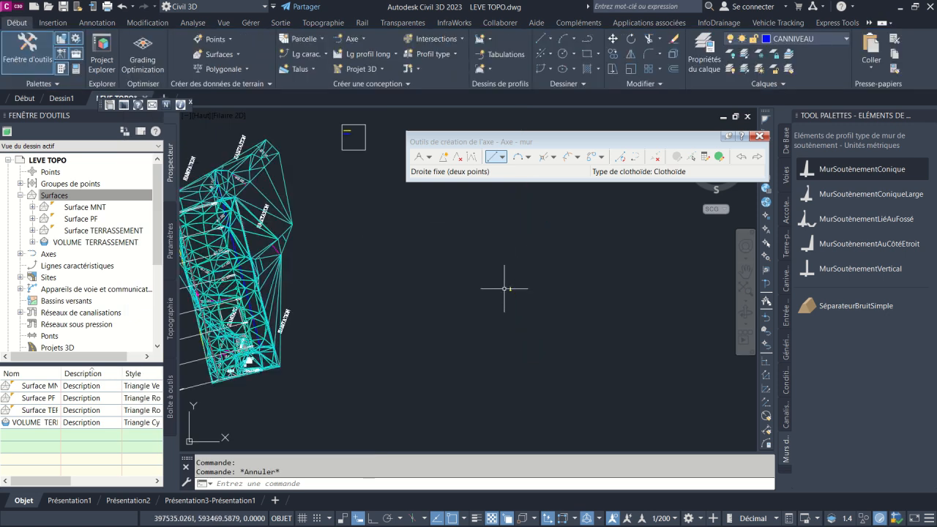
{"action": "scroll", "coordinate": [516, 282], "scroll_direction": "up", "scroll_amount": 5}
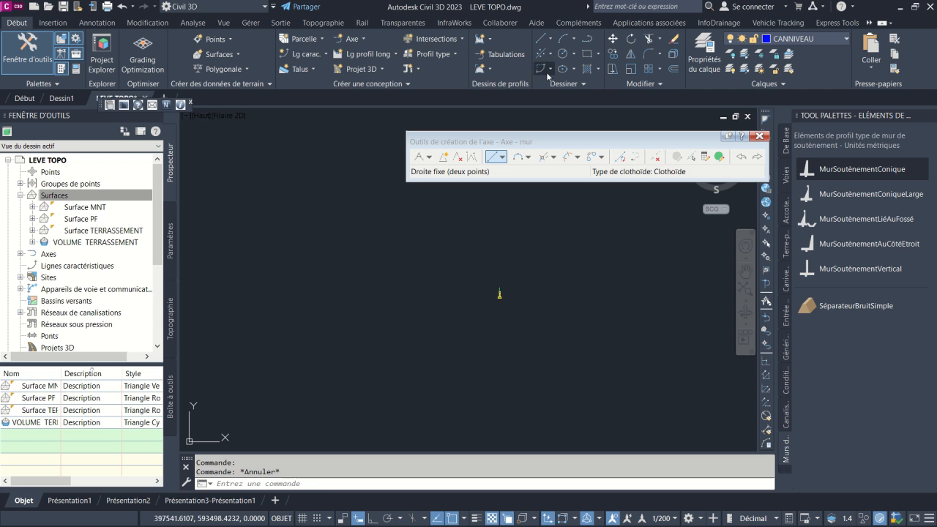
{"action": "left_click", "coordinate": [564, 55]}
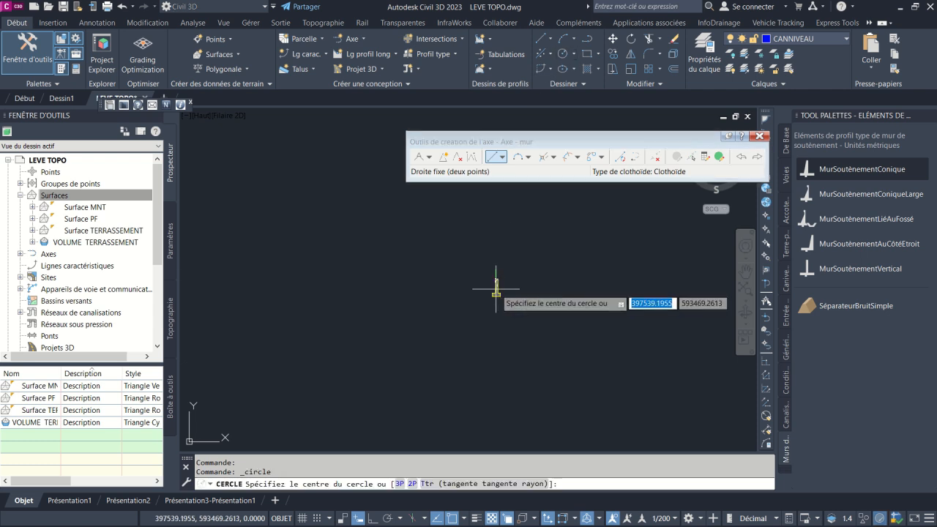
{"action": "left_click", "coordinate": [497, 290]}
{"action": "key", "text": "Escape"}
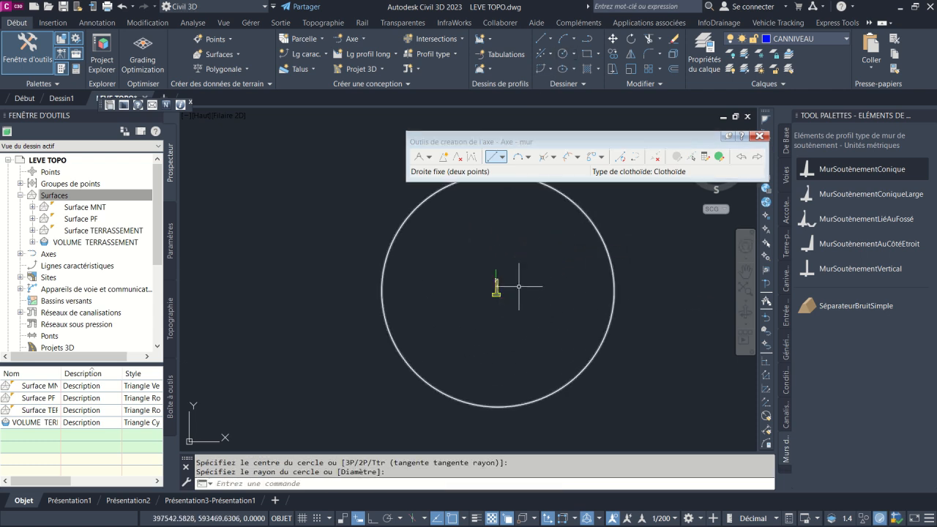
- Start a new corridor (projet 3D) from the selected MS assembly and name it Projet 3D MS
{"action": "scroll", "coordinate": [495, 293], "scroll_direction": "down", "scroll_amount": 3}
{"action": "scroll", "coordinate": [486, 303], "scroll_direction": "down", "scroll_amount": 2}
{"action": "middle_click_drag", "start_coordinate": [475, 288], "coordinate": [579, 288]}
{"action": "scroll", "coordinate": [507, 356], "scroll_direction": "up", "scroll_amount": 4}
{"action": "scroll", "coordinate": [594, 288], "scroll_direction": "up", "scroll_amount": 4}
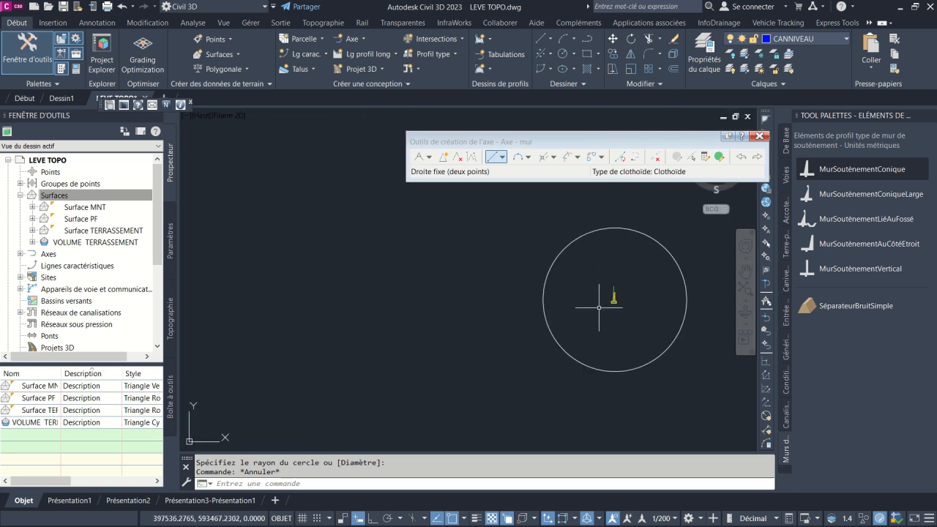
{"action": "scroll", "coordinate": [613, 294], "scroll_direction": "up", "scroll_amount": 6}
{"action": "left_click", "coordinate": [637, 282]}
{"action": "left_click", "coordinate": [581, 267]}
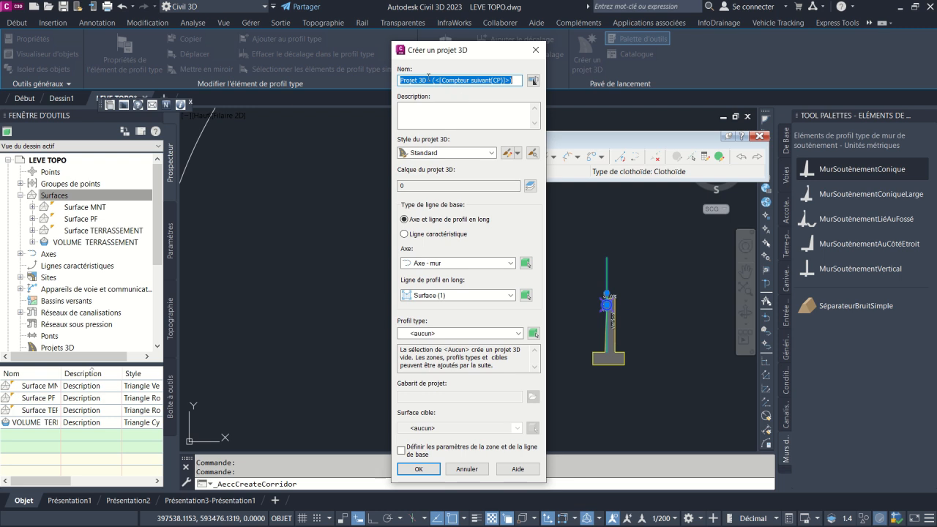
{"action": "left_click_drag", "start_coordinate": [433, 80], "coordinate": [559, 82]}
{"action": "type", "text": "MS"}
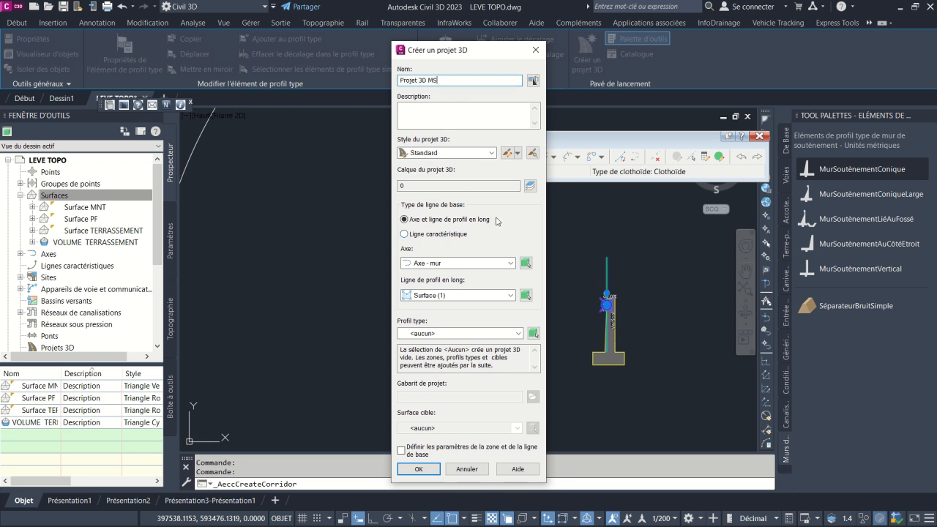
- Use the Standard corridor style with alignment Axe - mur and profile Surface (1) as the baseline
{"action": "left_click", "coordinate": [464, 155]}
{"action": "left_click", "coordinate": [465, 155]}
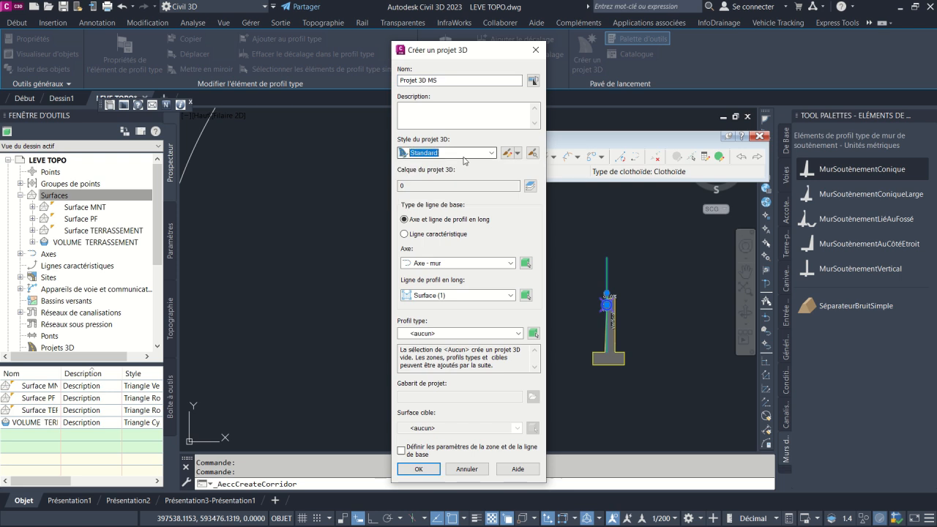
{"action": "left_click", "coordinate": [440, 263]}
{"action": "left_click", "coordinate": [439, 274]}
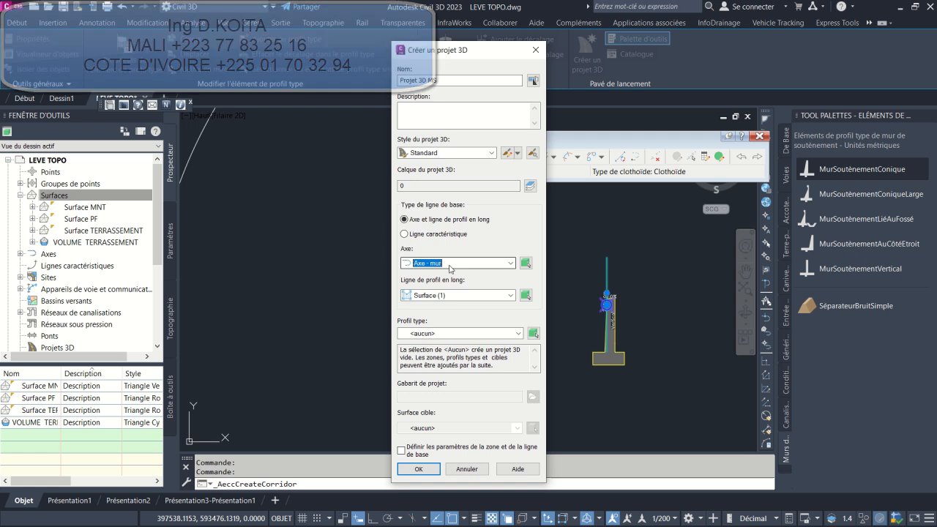
{"action": "left_click", "coordinate": [453, 296]}
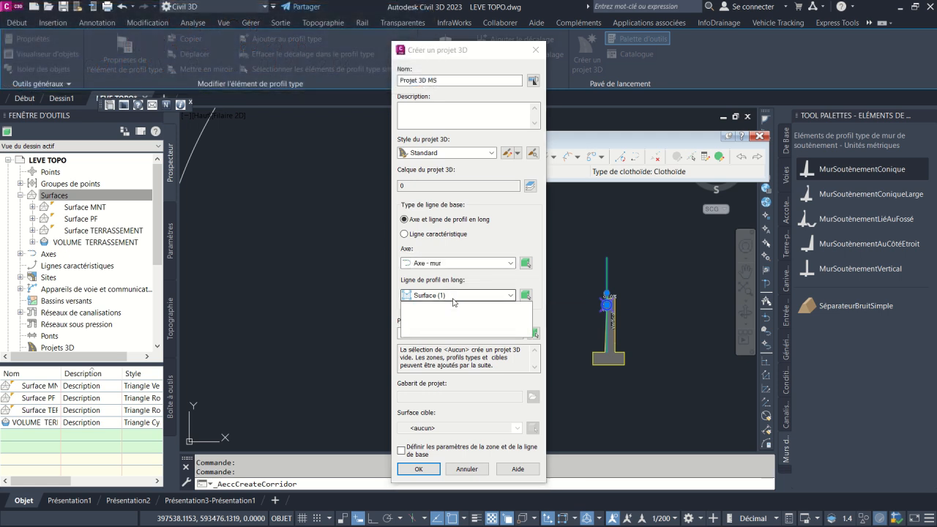
{"action": "left_click", "coordinate": [454, 303]}
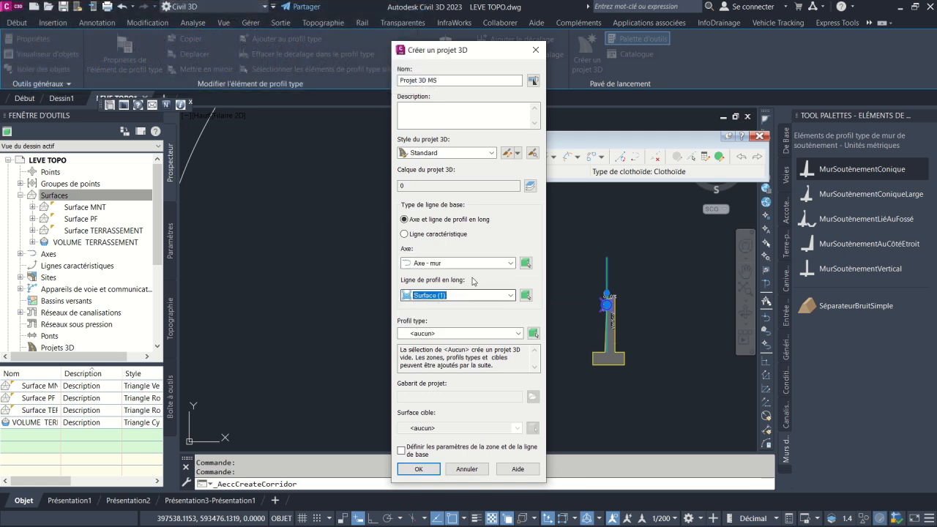
- Assign the MS assembly and the target surface Surface MNT to the corridor, and confirm its creation settings
{"action": "left_click", "coordinate": [453, 334]}
{"action": "left_click", "coordinate": [427, 355]}
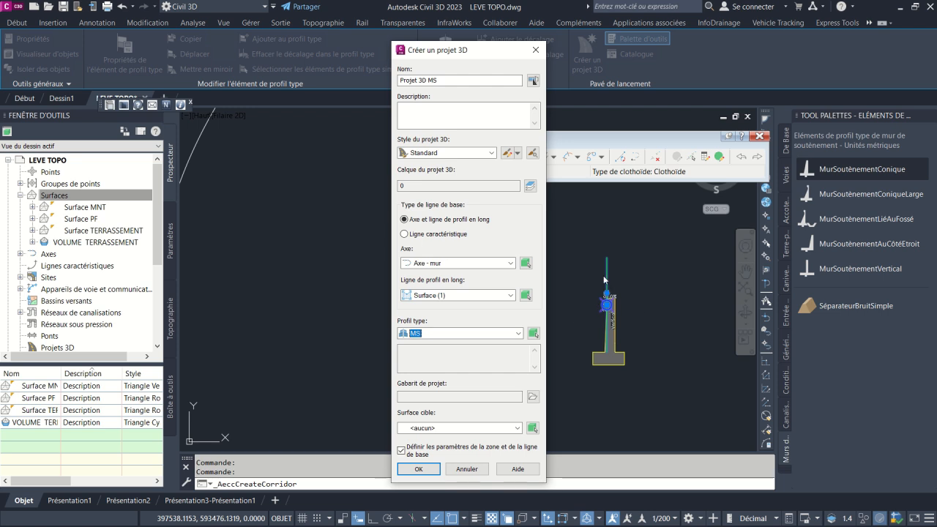
{"action": "left_click", "coordinate": [454, 428]}
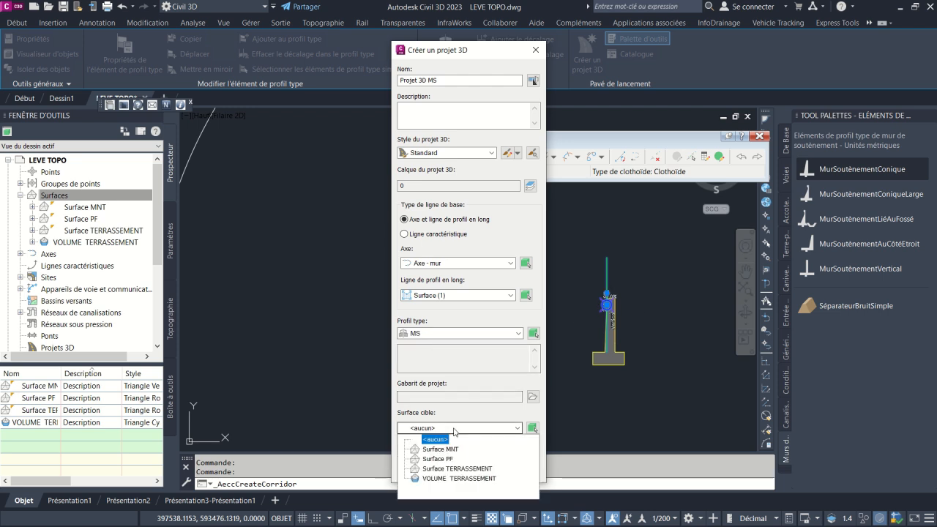
{"action": "left_click", "coordinate": [440, 449]}
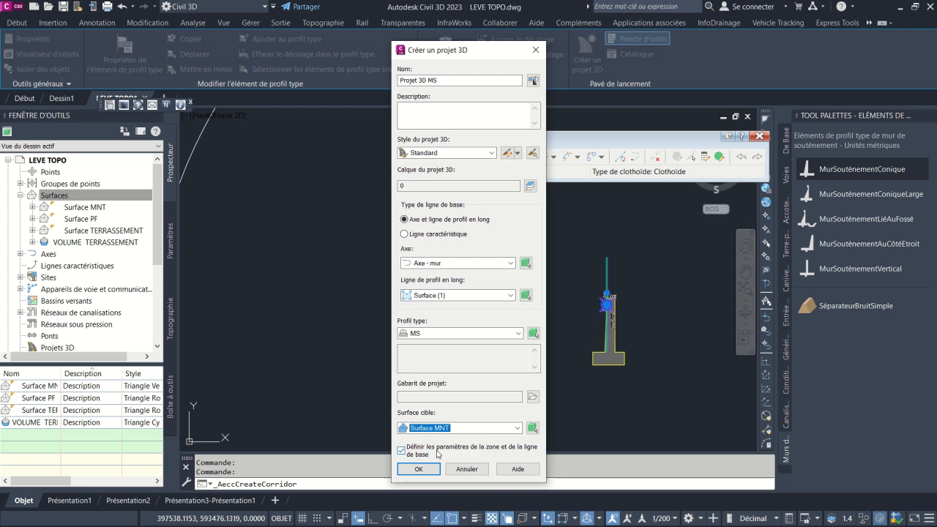
{"action": "left_click", "coordinate": [428, 469]}
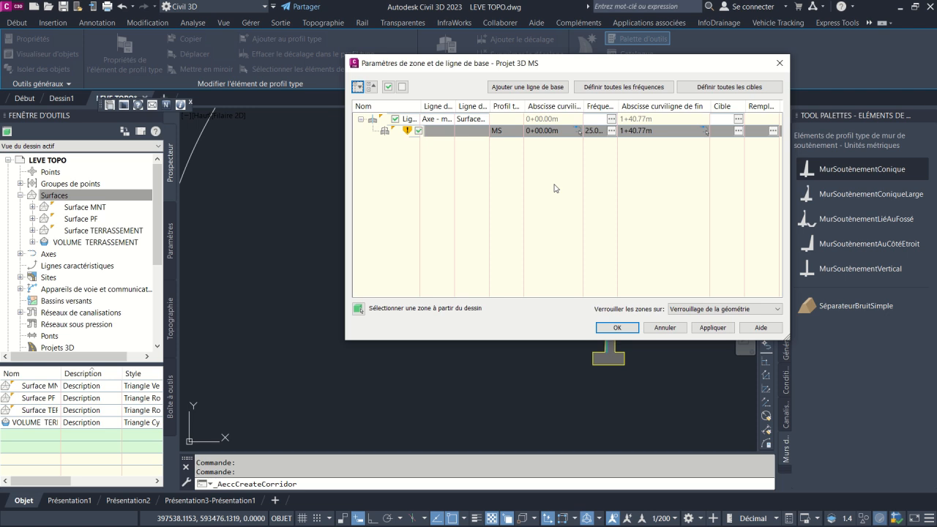
- For the MS region, set the assembly frequency along tangents, the curve increment and the clothoid frequency to 5 m
{"action": "left_click", "coordinate": [611, 130]}
{"action": "left_click", "coordinate": [524, 147]}
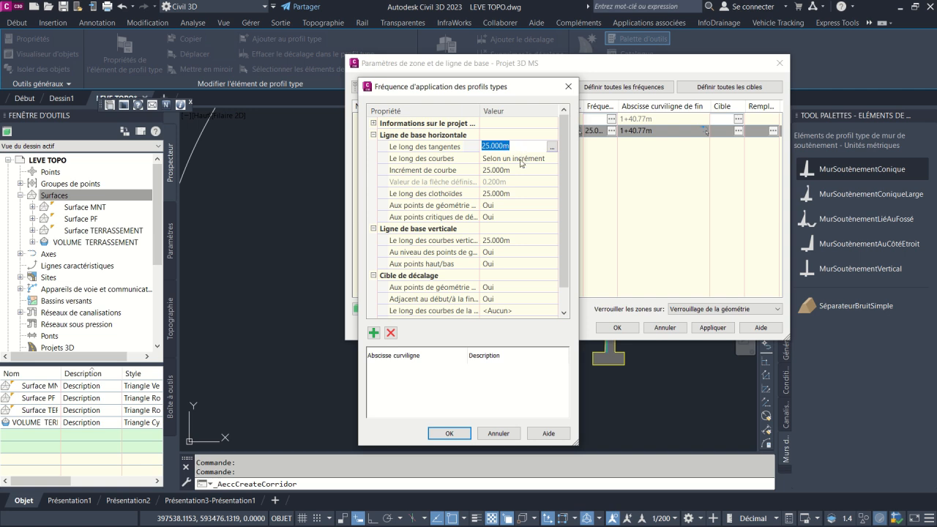
{"action": "type", "text": "5"}
{"action": "key", "text": "Return"}
{"action": "left_click", "coordinate": [512, 171]}
{"action": "type", "text": "5"}
{"action": "key", "text": "Return"}
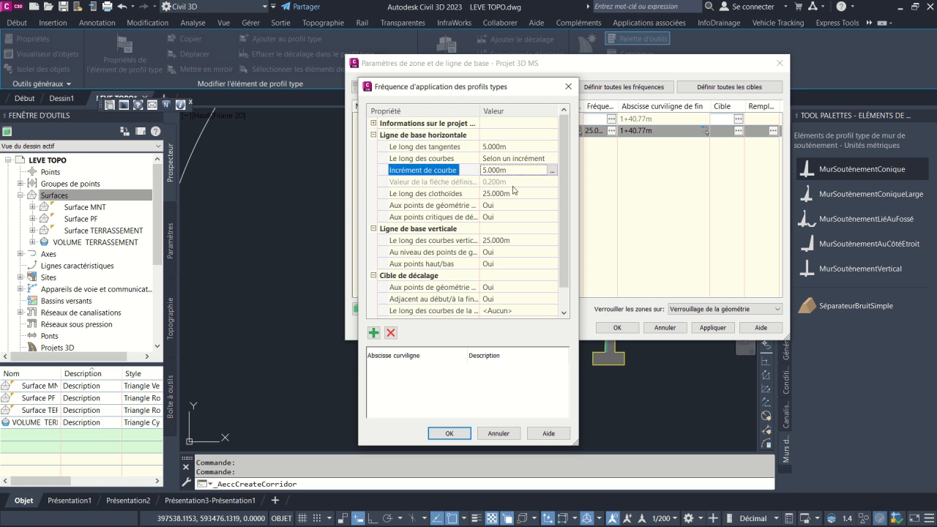
{"action": "left_click", "coordinate": [512, 193]}
{"action": "key", "text": "Return"}
- Set the assembly frequency along vertical curves to 5 m and accept the frequency settings
{"action": "left_click", "coordinate": [515, 252]}
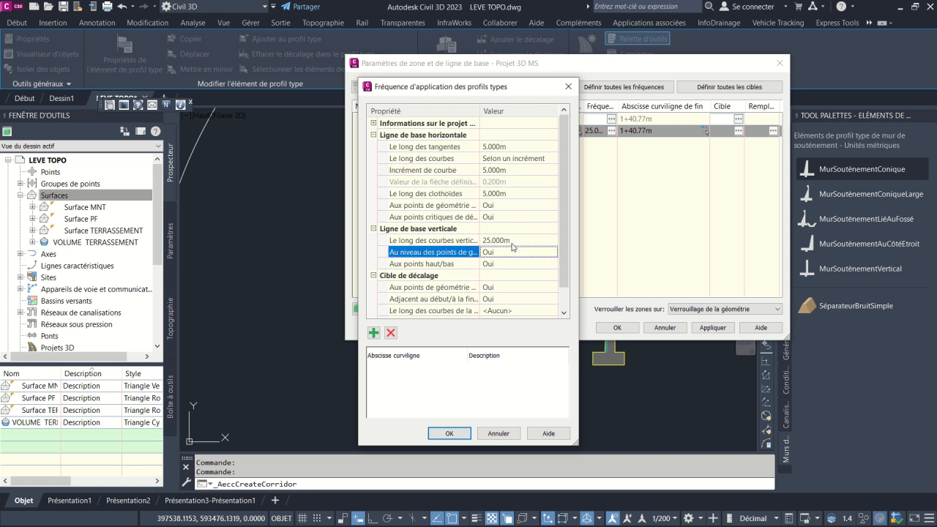
{"action": "left_click", "coordinate": [511, 240]}
{"action": "type", "text": "5"}
{"action": "key", "text": "Return"}
{"action": "scroll", "coordinate": [510, 286], "scroll_direction": "down", "scroll_amount": 1}
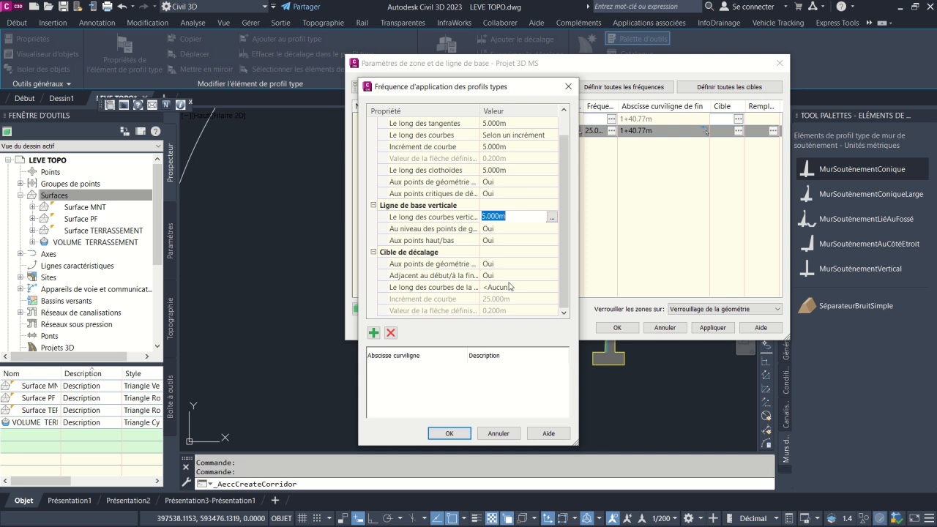
{"action": "left_click", "coordinate": [465, 432]}
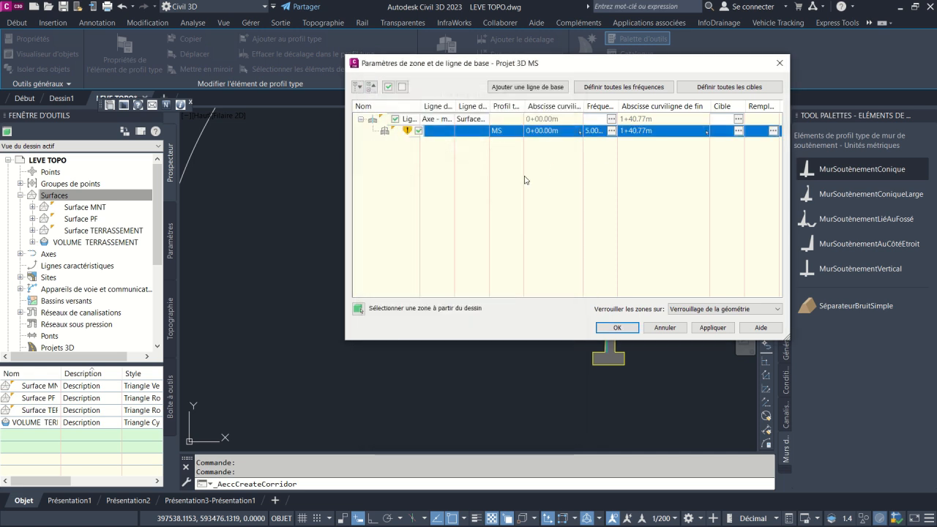
- Accept the baseline and region settings, rebuild the corridor Projet 3D MS, and dismiss the event viewer
{"action": "left_click", "coordinate": [617, 327]}
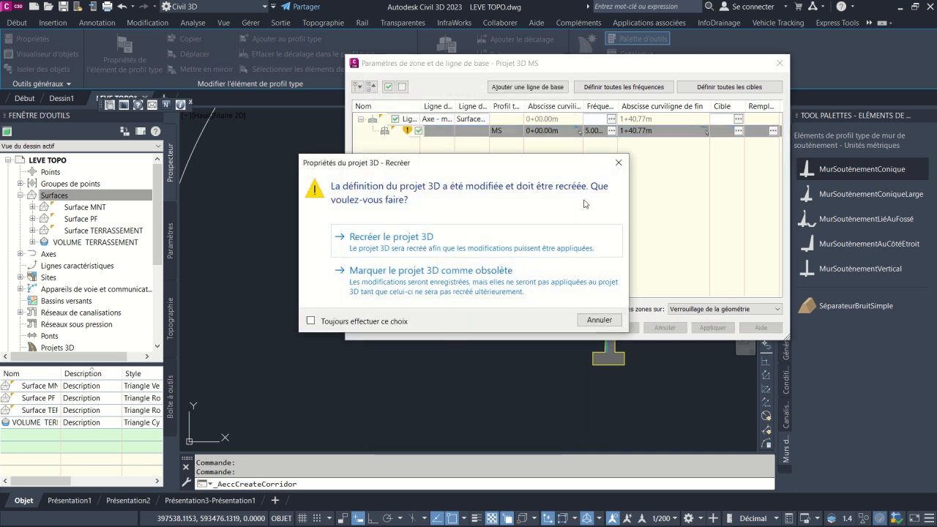
{"action": "left_click", "coordinate": [466, 243]}
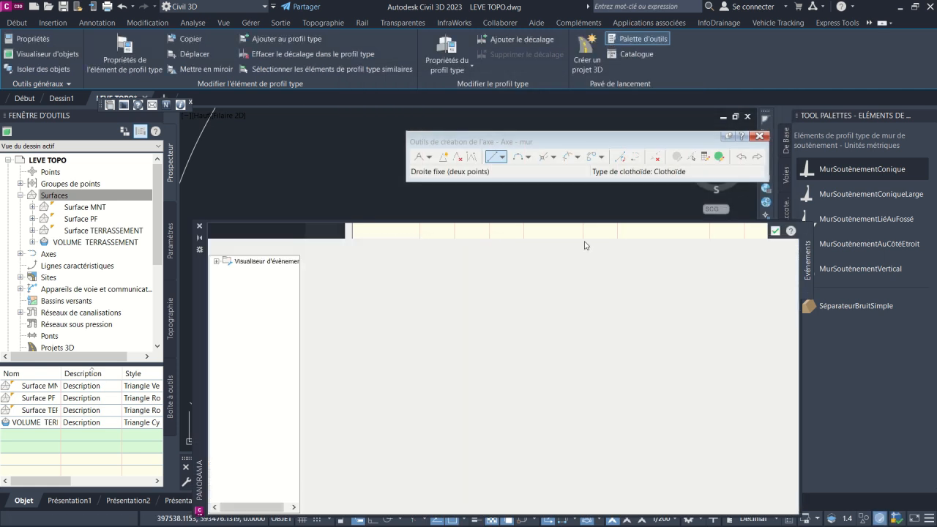
{"action": "left_click", "coordinate": [775, 232]}
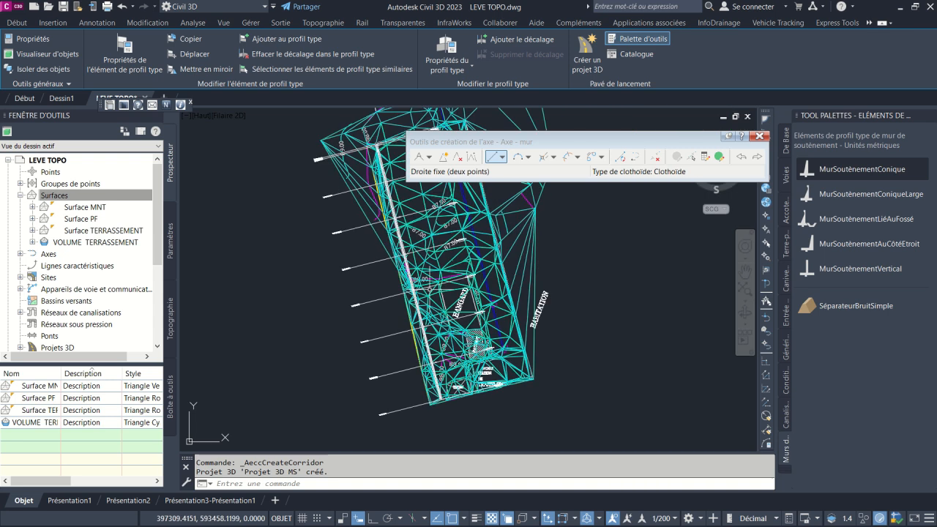
{"action": "scroll", "coordinate": [347, 242], "scroll_direction": "up", "scroll_amount": 8}
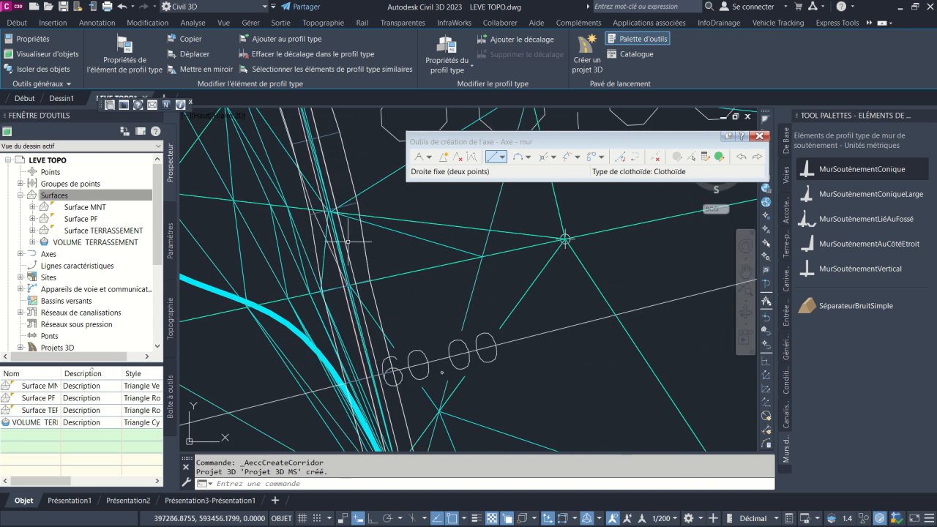
{"action": "scroll", "coordinate": [348, 241], "scroll_direction": "down", "scroll_amount": 5}
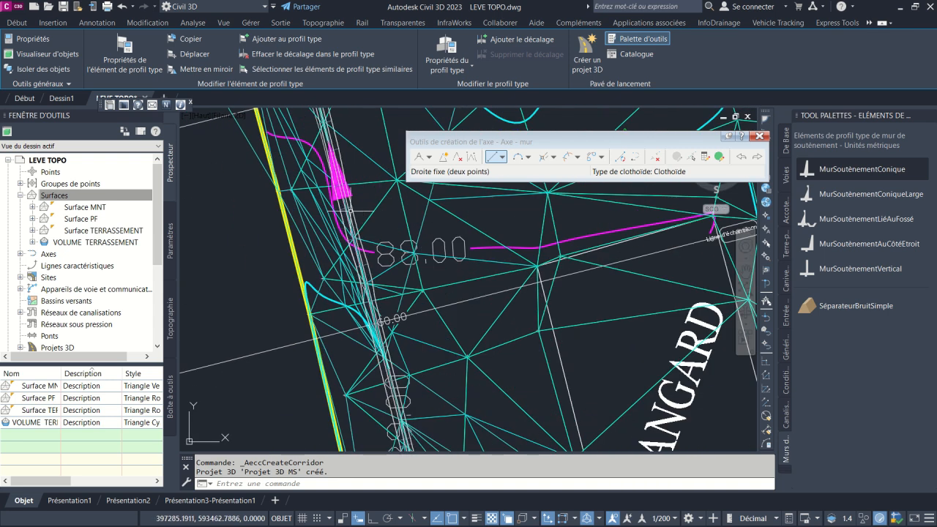
{"action": "scroll", "coordinate": [357, 202], "scroll_direction": "down", "scroll_amount": 4}
{"action": "scroll", "coordinate": [362, 191], "scroll_direction": "up", "scroll_amount": 3}
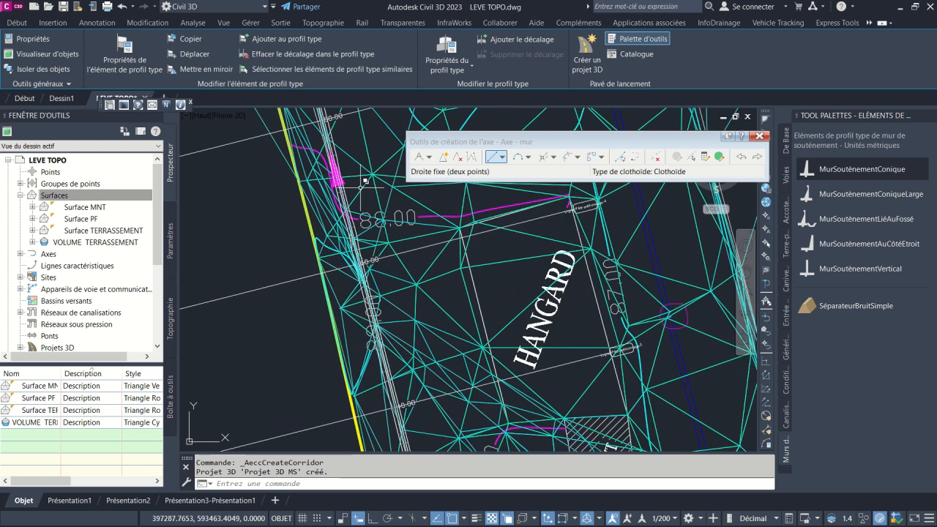
{"action": "left_click", "coordinate": [365, 180]}
{"action": "key", "text": "Escape"}
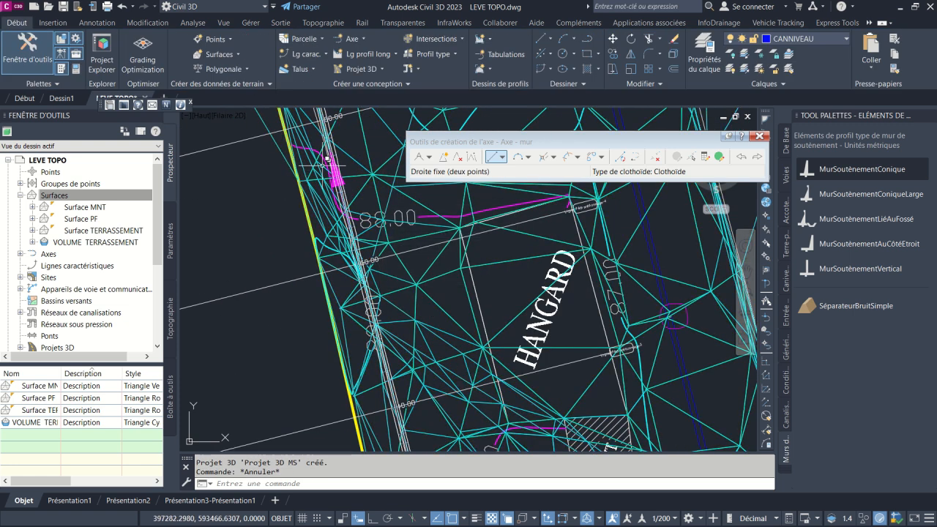
- Set the surface style of VOLUME TERRASSEMENT to _Périmètre
{"action": "left_click", "coordinate": [362, 188]}
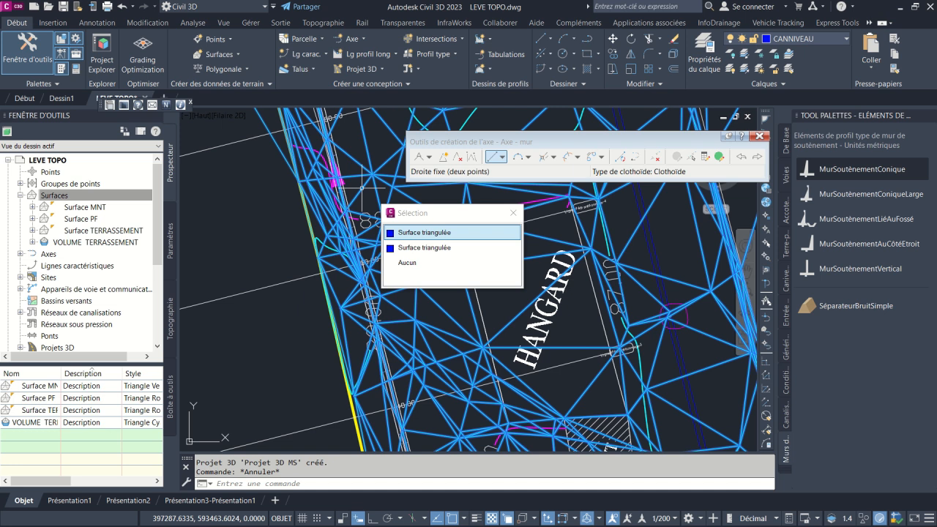
{"action": "left_click", "coordinate": [425, 233]}
{"action": "left_click", "coordinate": [272, 55]}
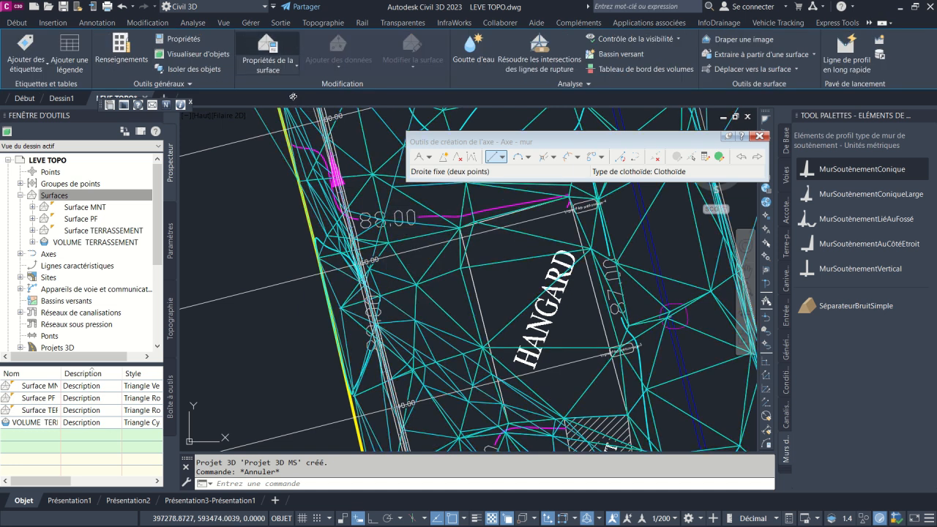
{"action": "left_click", "coordinate": [603, 209]}
{"action": "scroll", "coordinate": [602, 209], "scroll_direction": "up", "scroll_amount": 1}
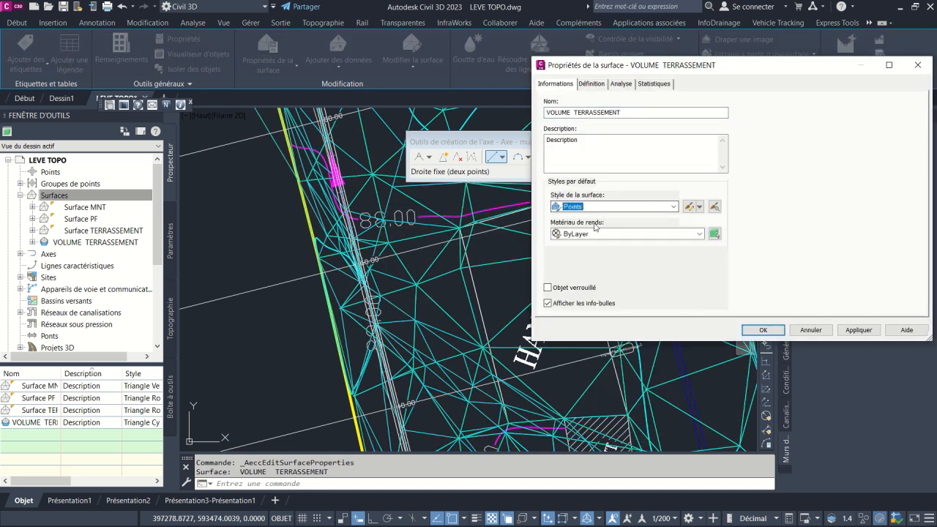
{"action": "scroll", "coordinate": [601, 207], "scroll_direction": "up", "scroll_amount": 2}
{"action": "left_click", "coordinate": [601, 206]}
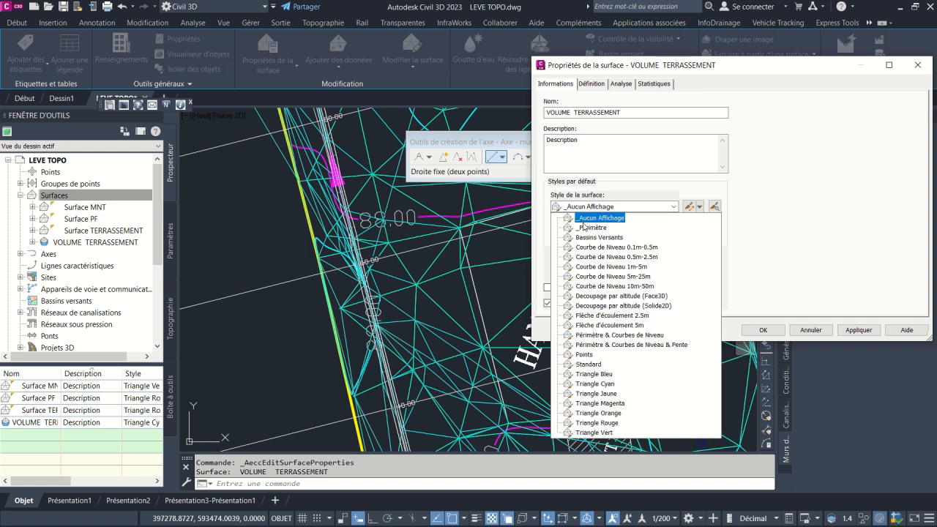
{"action": "left_click", "coordinate": [583, 227]}
{"action": "left_click", "coordinate": [859, 329]}
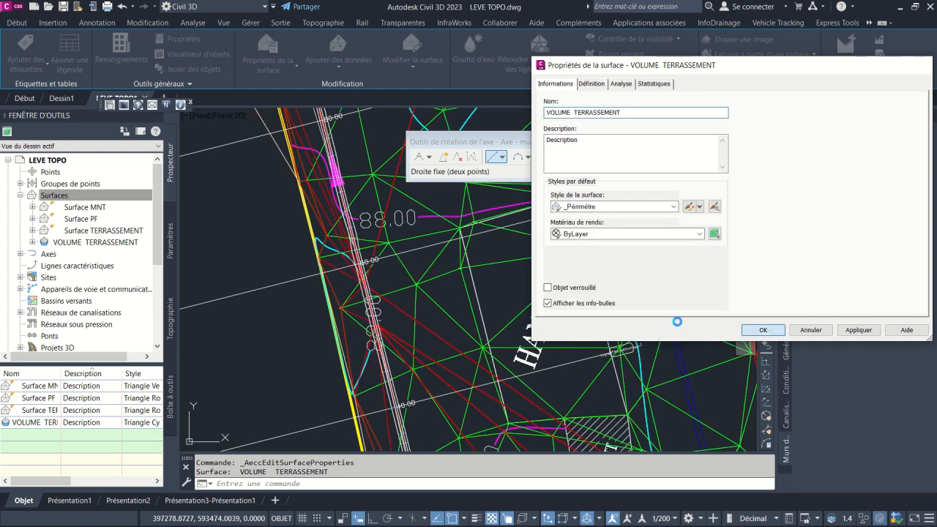
{"action": "key", "text": "Escape"}
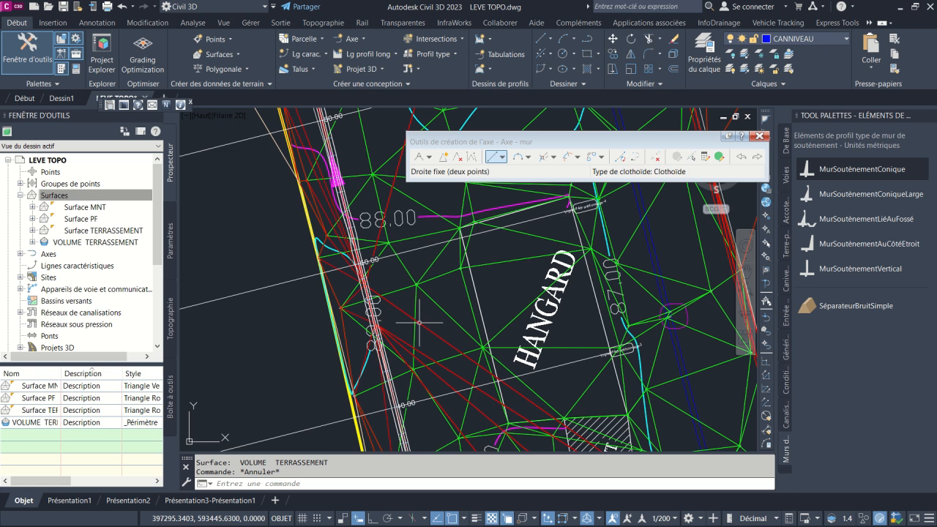
- Change the surface style of Surface MNT to _Périmètre and clear the selection
{"action": "left_click", "coordinate": [415, 302]}
{"action": "left_click", "coordinate": [416, 303]}
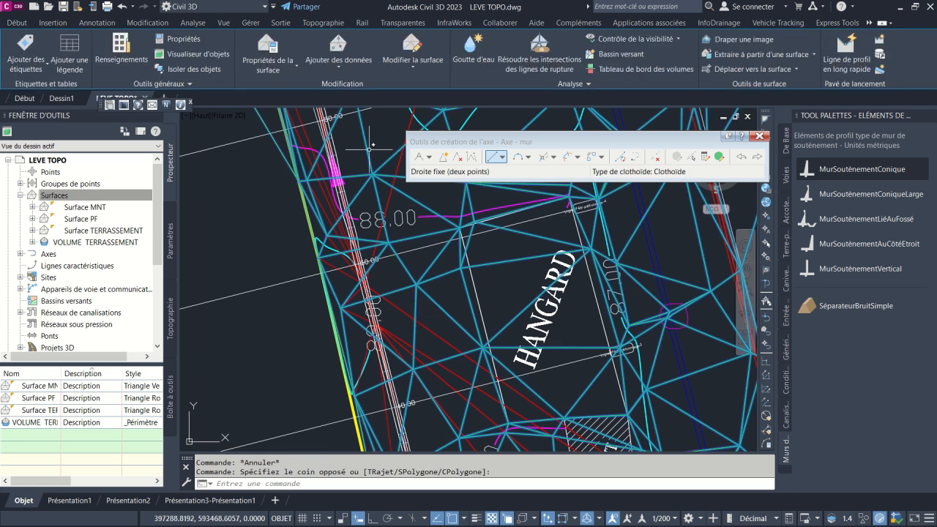
{"action": "scroll", "coordinate": [399, 293], "scroll_direction": "down", "scroll_amount": 2}
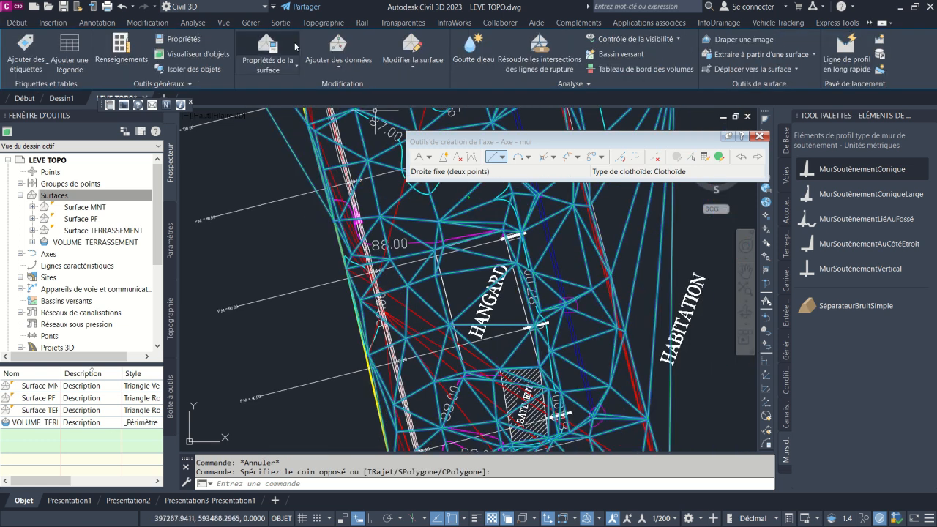
{"action": "left_click", "coordinate": [268, 59]}
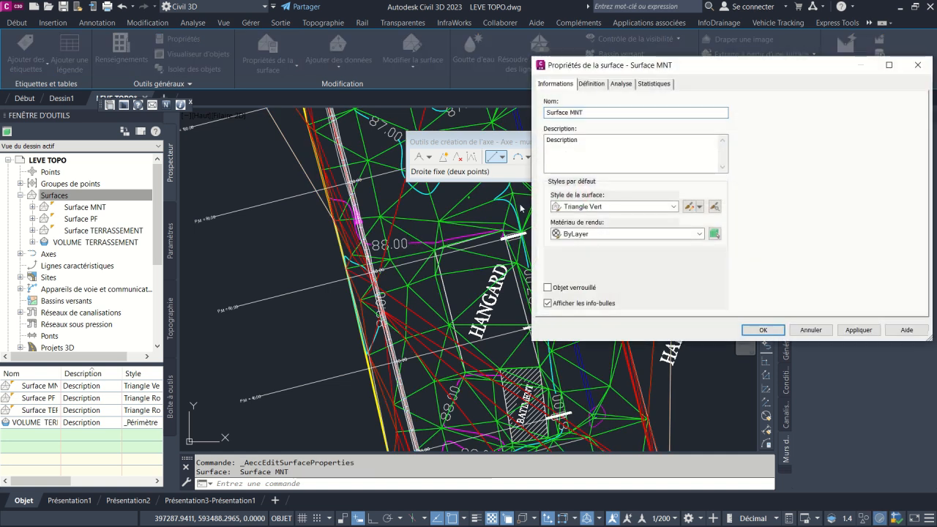
{"action": "left_click", "coordinate": [610, 209]}
{"action": "left_click", "coordinate": [609, 216]}
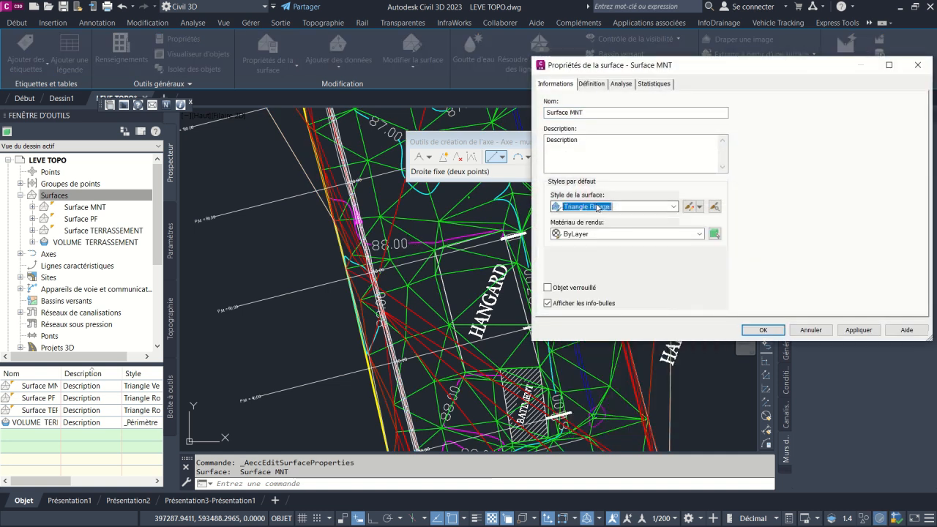
{"action": "left_click", "coordinate": [597, 208]}
{"action": "left_click", "coordinate": [567, 217]}
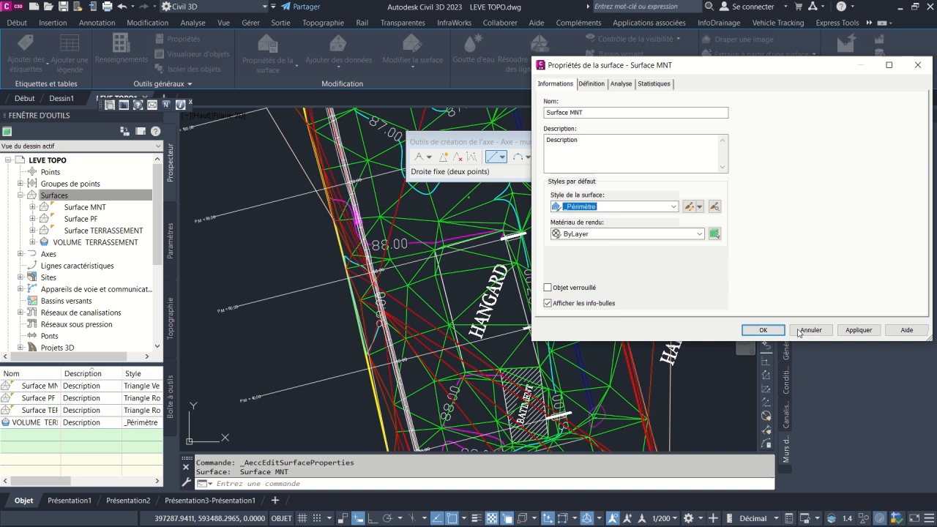
{"action": "left_click", "coordinate": [858, 330]}
{"action": "left_click", "coordinate": [810, 330]}
{"action": "scroll", "coordinate": [462, 264], "scroll_direction": "down", "scroll_amount": 1}
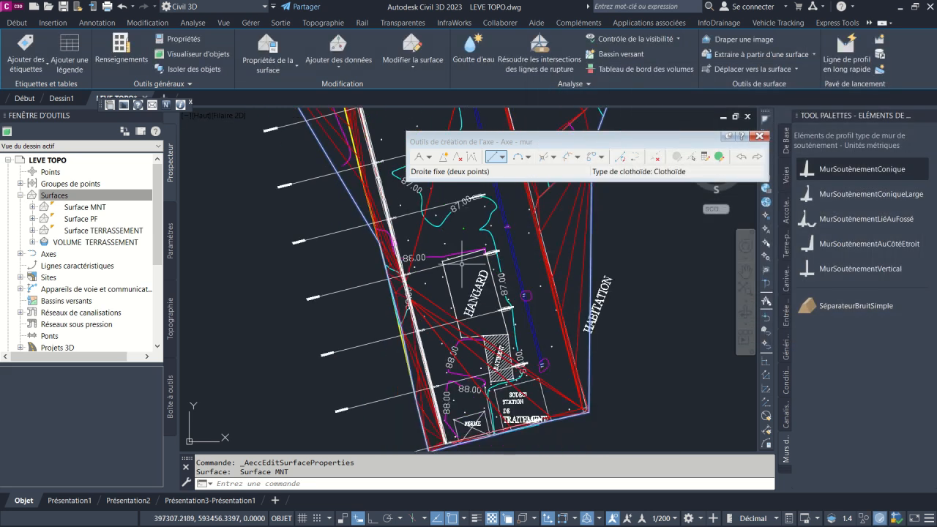
{"action": "scroll", "coordinate": [461, 263], "scroll_direction": "down", "scroll_amount": 2}
{"action": "mouse_move", "coordinate": [451, 286]}
{"action": "middle_mouse_down"}
{"action": "mouse_move", "coordinate": [427, 340]}
{"action": "mouse_move", "coordinate": [383, 275]}
{"action": "middle_mouse_up"}
{"action": "key", "text": "Escape"}
- Examine the corridor along the wall in plan and the existing cross-section views
{"action": "scroll", "coordinate": [413, 336], "scroll_direction": "up", "scroll_amount": 3}
{"action": "scroll", "coordinate": [376, 294], "scroll_direction": "up", "scroll_amount": 2}
{"action": "scroll", "coordinate": [368, 254], "scroll_direction": "down", "scroll_amount": 2}
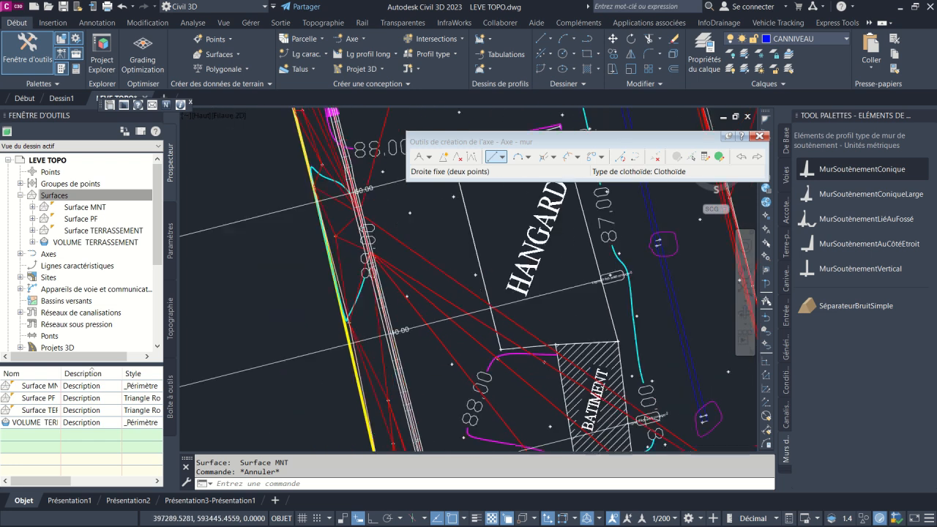
{"action": "scroll", "coordinate": [376, 254], "scroll_direction": "down", "scroll_amount": 7}
{"action": "middle_click_drag", "start_coordinate": [431, 254], "coordinate": [414, 335]}
{"action": "scroll", "coordinate": [403, 339], "scroll_direction": "down", "scroll_amount": 4}
{"action": "middle_click_drag", "start_coordinate": [461, 281], "coordinate": [430, 385]}
{"action": "scroll", "coordinate": [531, 290], "scroll_direction": "up", "scroll_amount": 2}
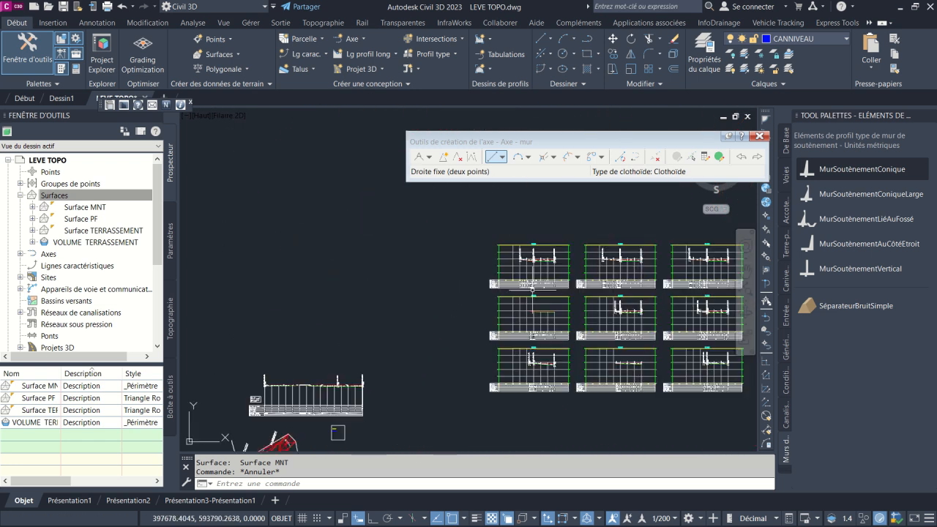
{"action": "scroll", "coordinate": [532, 290], "scroll_direction": "up", "scroll_amount": 8}
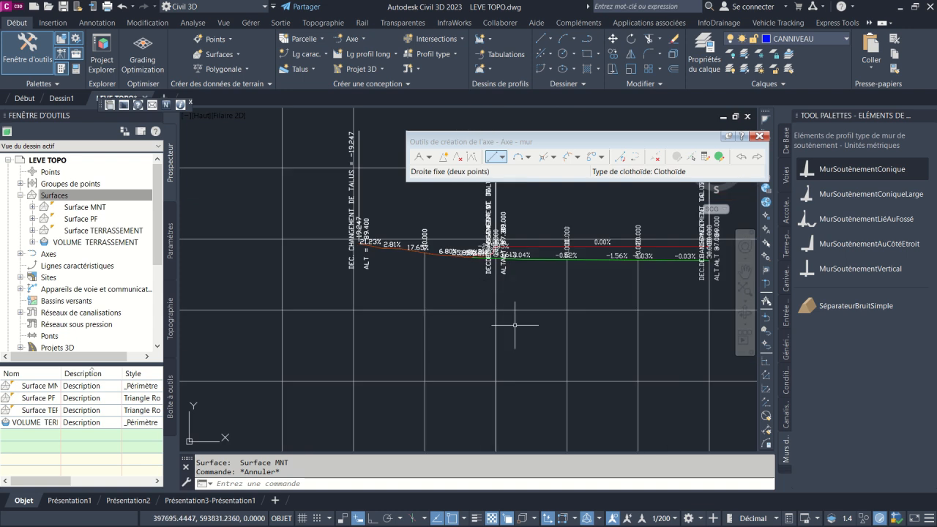
{"action": "left_click", "coordinate": [514, 325]}
{"action": "left_click", "coordinate": [466, 329]}
{"action": "scroll", "coordinate": [467, 324], "scroll_direction": "down", "scroll_amount": 4}
{"action": "scroll", "coordinate": [478, 285], "scroll_direction": "down", "scroll_amount": 6}
{"action": "mouse_move", "coordinate": [467, 323]}
{"action": "middle_mouse_down"}
{"action": "mouse_move", "coordinate": [478, 284]}
{"action": "mouse_move", "coordinate": [525, 214]}
{"action": "middle_mouse_up"}
{"action": "key", "text": "Escape"}
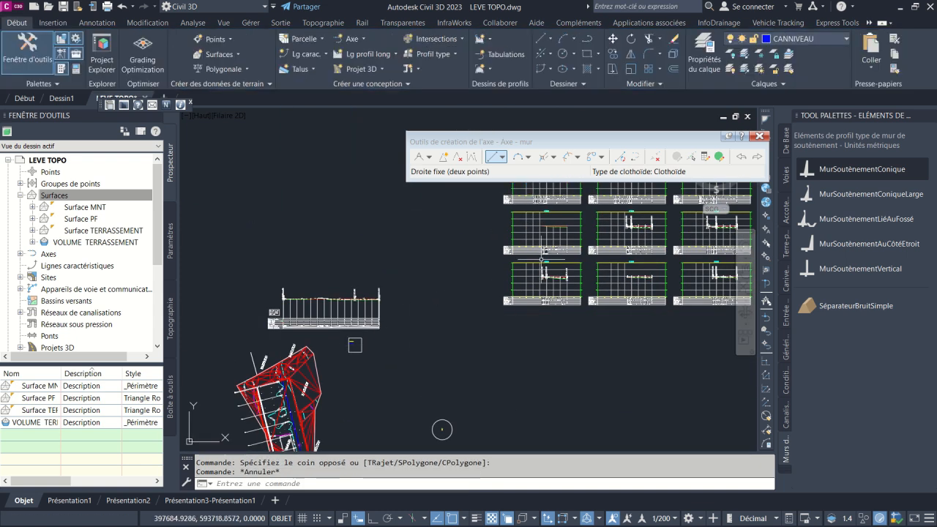
{"action": "scroll", "coordinate": [541, 259], "scroll_direction": "up", "scroll_amount": 4}
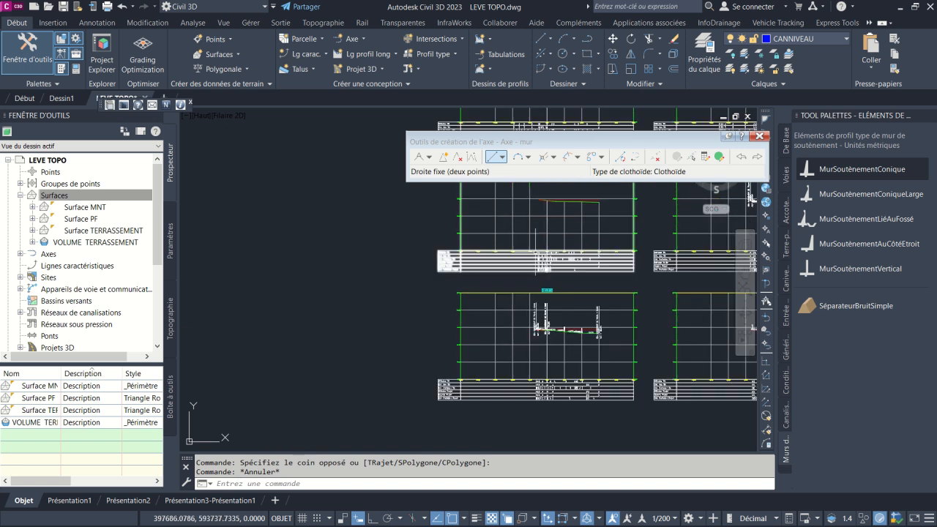
{"action": "middle_click_drag", "start_coordinate": [549, 314], "coordinate": [558, 262]}
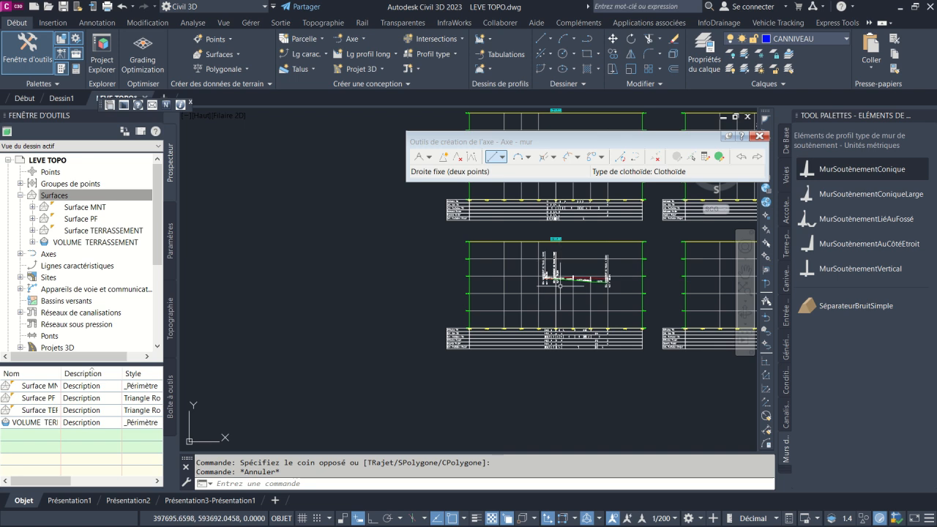
{"action": "middle_click_drag", "start_coordinate": [561, 301], "coordinate": [573, 228]}
- Add the corridor Projet 3D MS to the sampled section sources of sample line group CM-1
{"action": "scroll", "coordinate": [566, 228], "scroll_direction": "down", "scroll_amount": 5}
{"action": "middle_click_drag", "start_coordinate": [301, 391], "coordinate": [376, 314]}
{"action": "scroll", "coordinate": [376, 314], "scroll_direction": "up", "scroll_amount": 8}
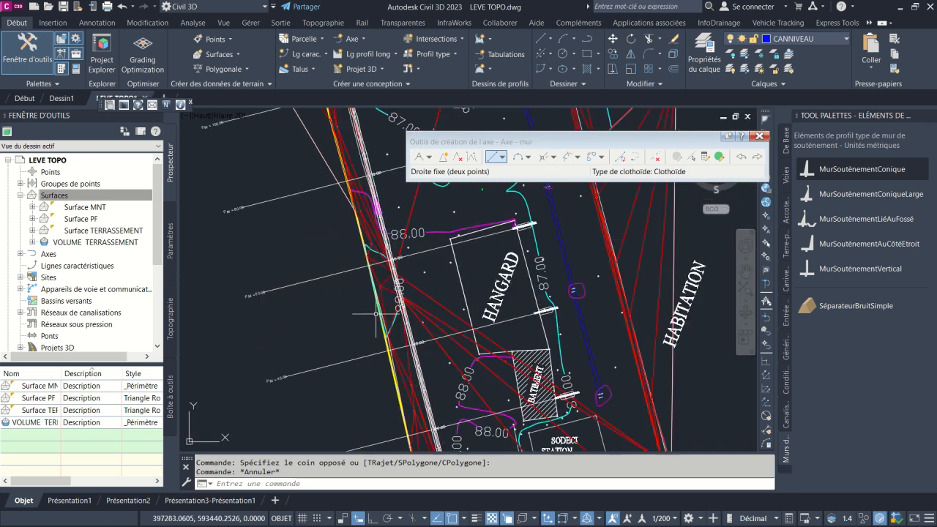
{"action": "scroll", "coordinate": [384, 281], "scroll_direction": "up", "scroll_amount": 3}
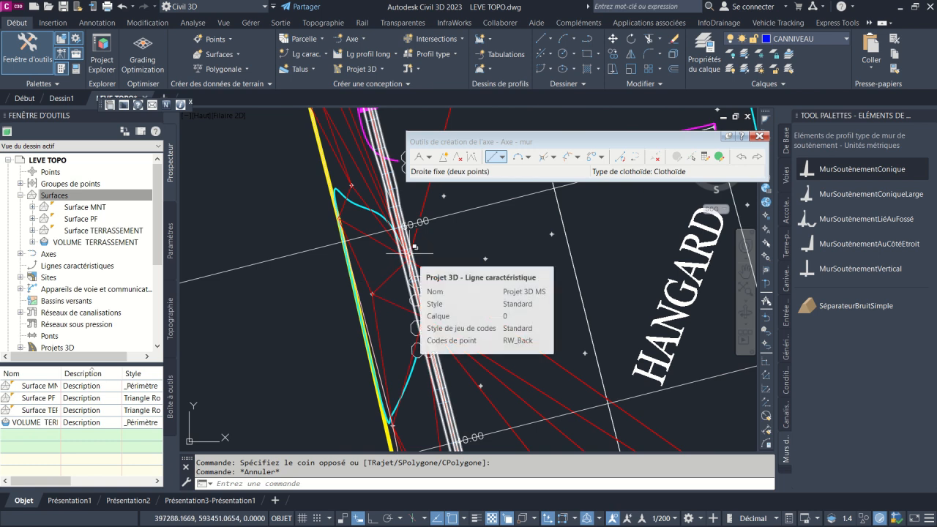
{"action": "scroll", "coordinate": [414, 247], "scroll_direction": "up", "scroll_amount": 4}
{"action": "left_click", "coordinate": [329, 200]}
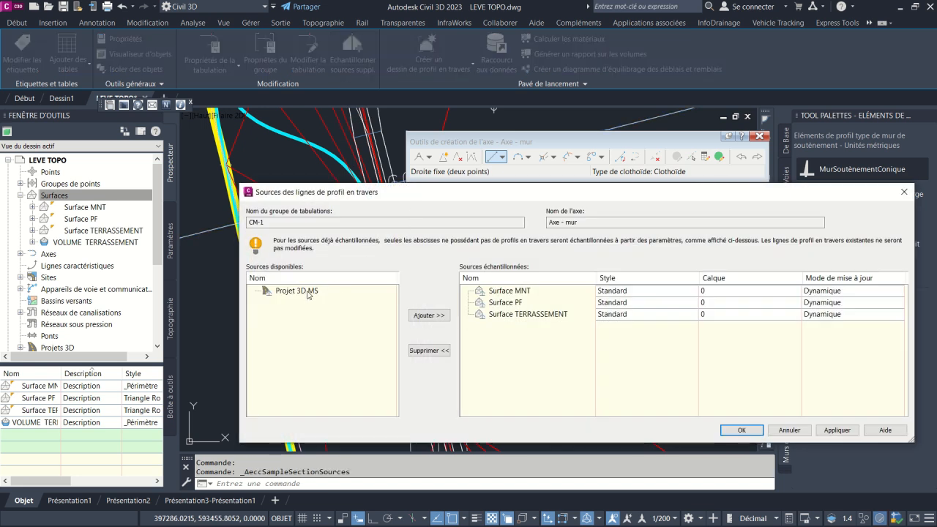
{"action": "left_click", "coordinate": [307, 291]}
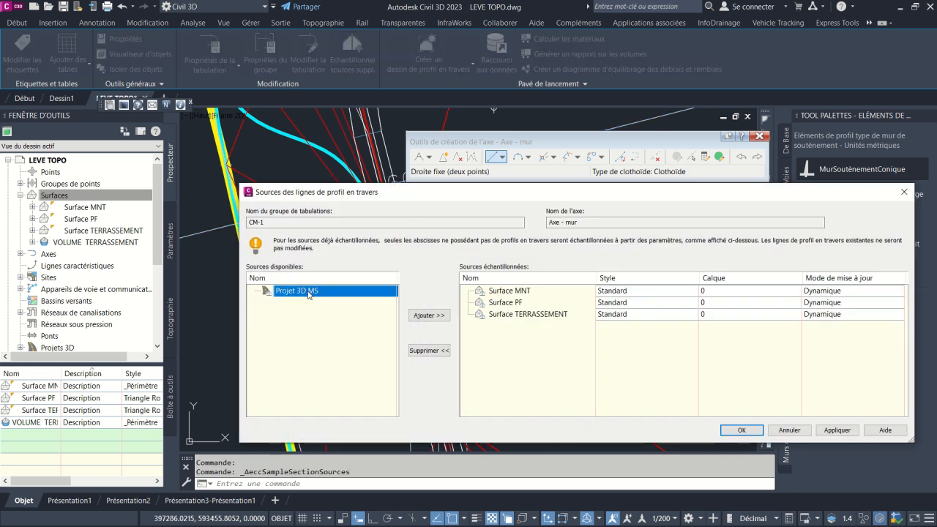
{"action": "left_click", "coordinate": [428, 315]}
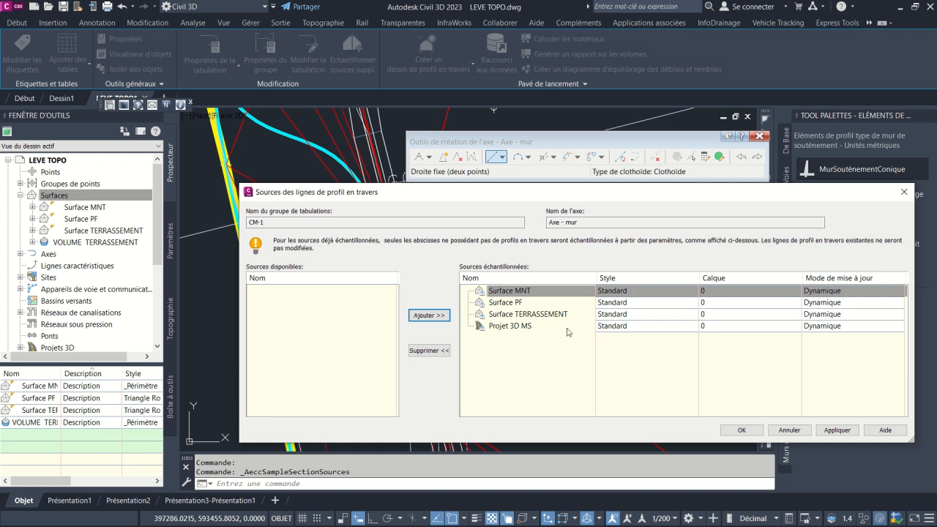
- Assign the code set style 4_Profils en travers hachures to the sampled source Projet 3D MS
{"action": "left_click", "coordinate": [567, 327]}
{"action": "left_click", "coordinate": [628, 325]}
{"action": "left_click", "coordinate": [451, 260]}
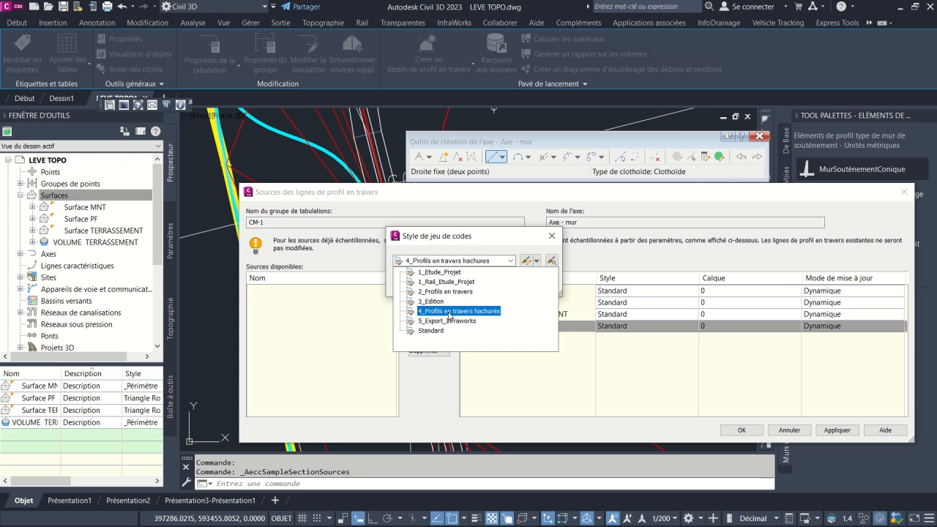
{"action": "left_click", "coordinate": [449, 312]}
{"action": "left_click", "coordinate": [417, 281]}
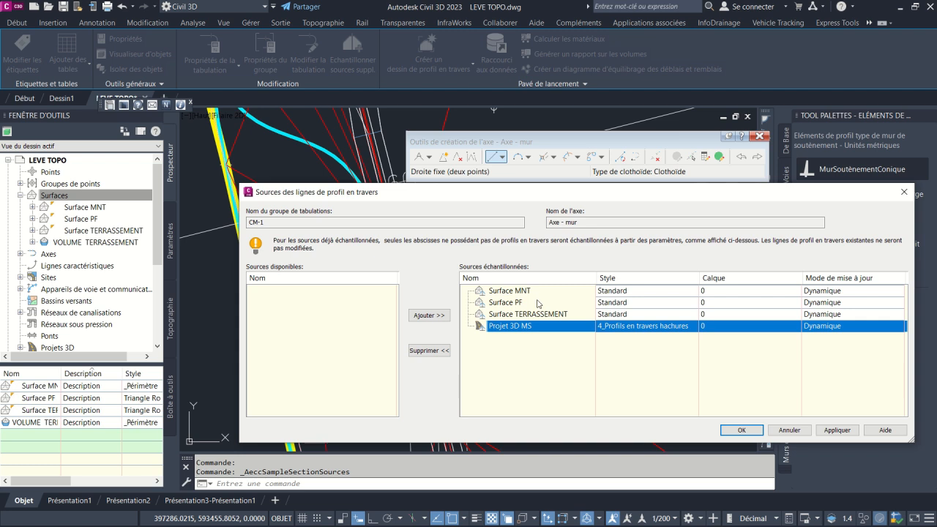
- Assign the section style TN to the sampled source Surface MNT
{"action": "left_click", "coordinate": [541, 303]}
{"action": "left_click", "coordinate": [542, 293]}
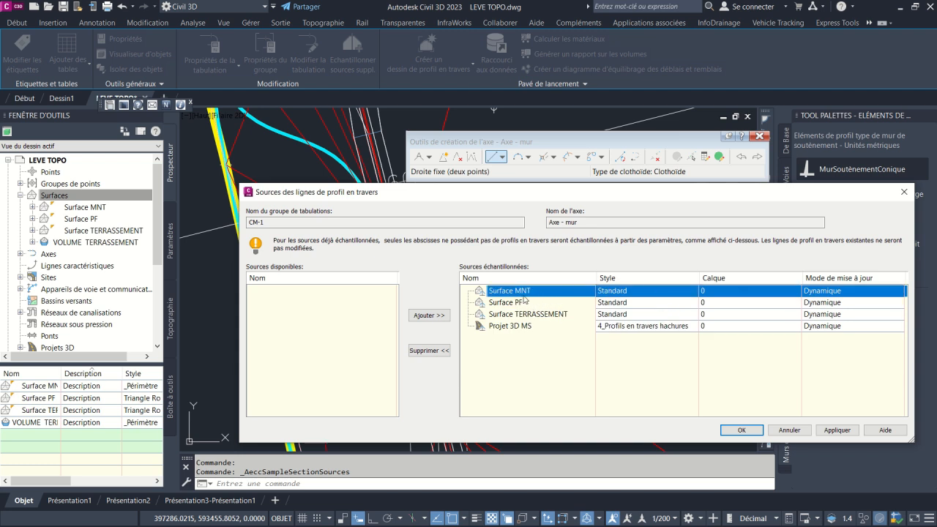
{"action": "left_click", "coordinate": [623, 291]}
{"action": "left_click", "coordinate": [492, 260]}
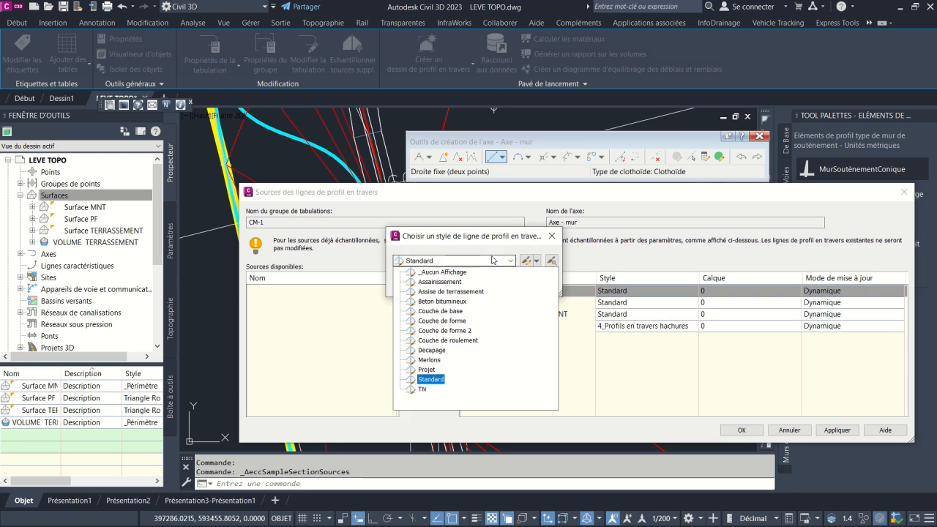
{"action": "left_click", "coordinate": [422, 389]}
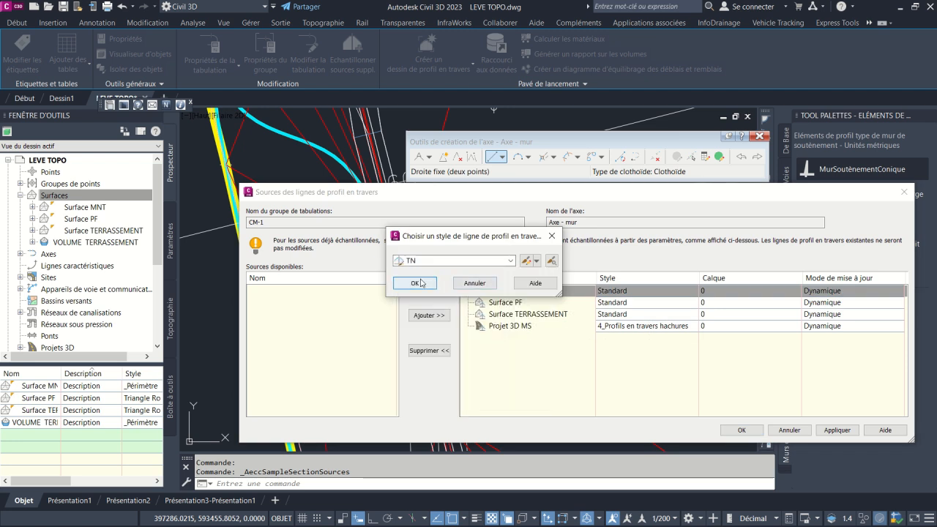
{"action": "left_click", "coordinate": [421, 282]}
- Assign the section style Projet to the sampled source Surface TERRASSEMENT and apply the section source changes
{"action": "left_click", "coordinate": [550, 305]}
{"action": "left_click", "coordinate": [550, 314]}
{"action": "left_click", "coordinate": [642, 316]}
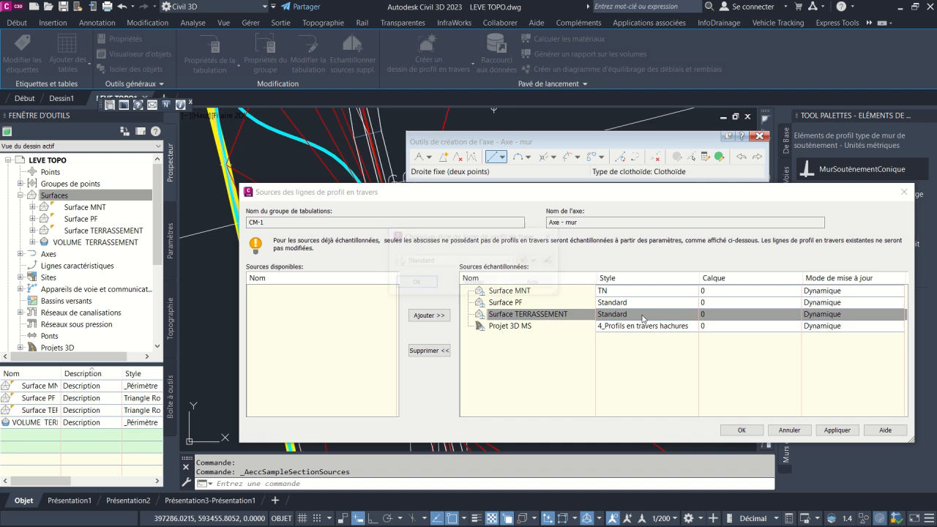
{"action": "left_click", "coordinate": [461, 262]}
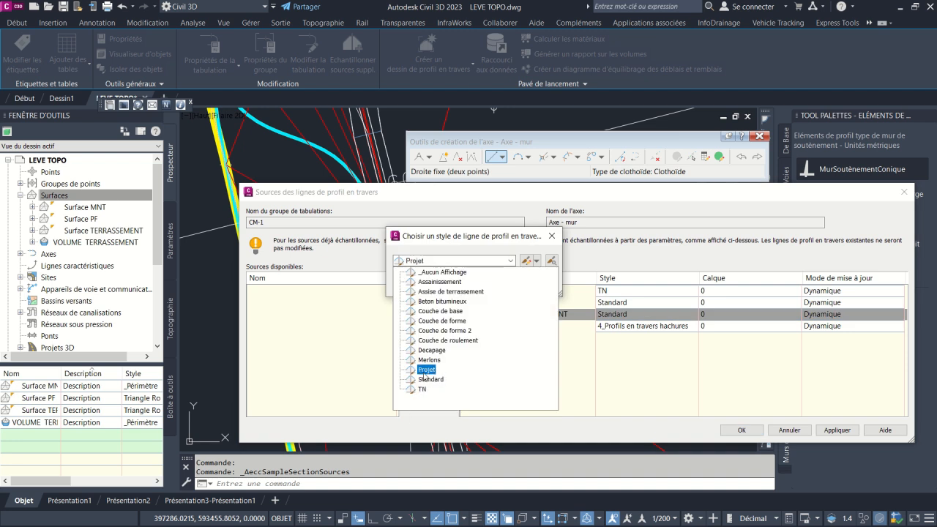
{"action": "left_click", "coordinate": [425, 371]}
{"action": "left_click", "coordinate": [422, 284]}
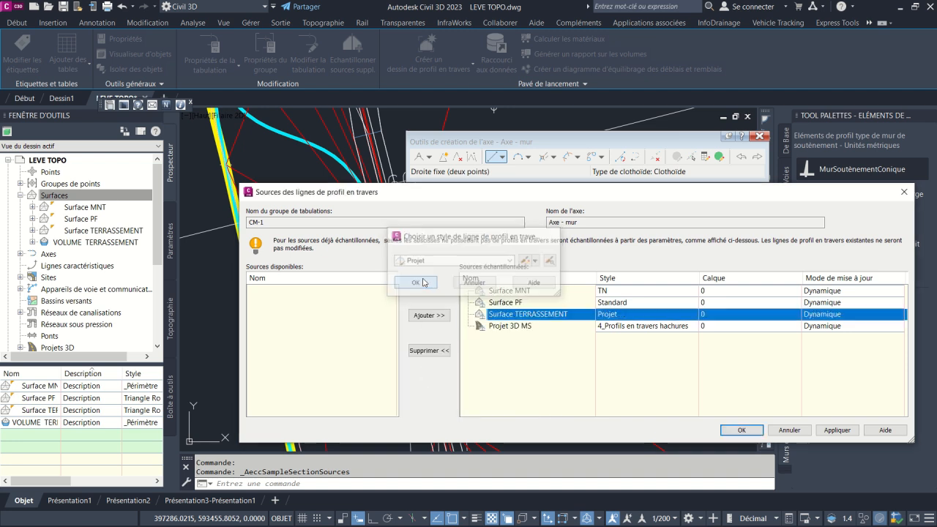
{"action": "left_click", "coordinate": [837, 430]}
{"action": "left_click", "coordinate": [741, 430]}
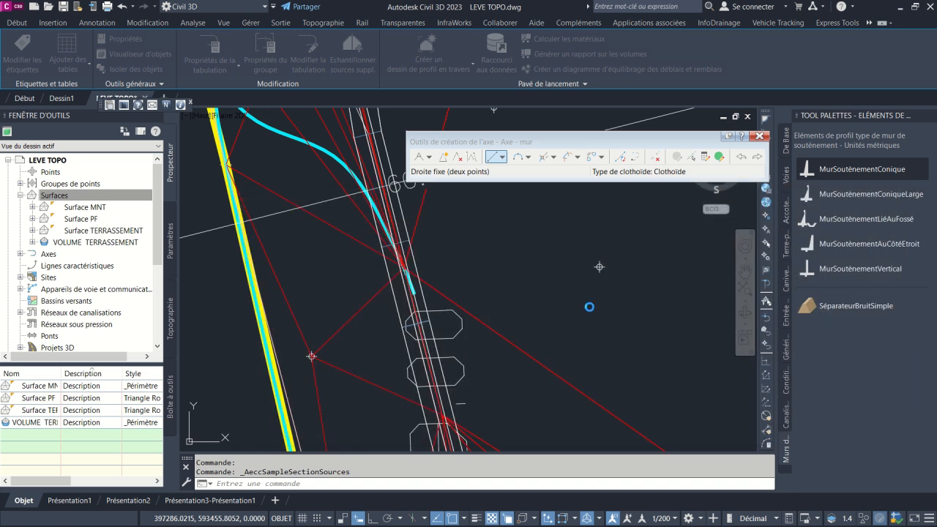
- Delete the label entries of the Surface MNT section on Ligne d'échantillonnage-7
{"action": "scroll", "coordinate": [586, 293], "scroll_direction": "down", "scroll_amount": 8}
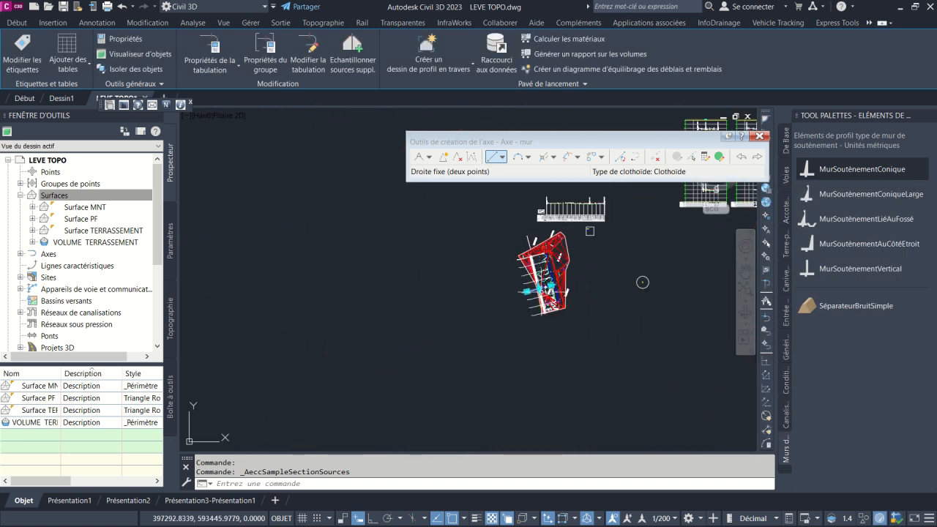
{"action": "scroll", "coordinate": [642, 282], "scroll_direction": "up", "scroll_amount": 10}
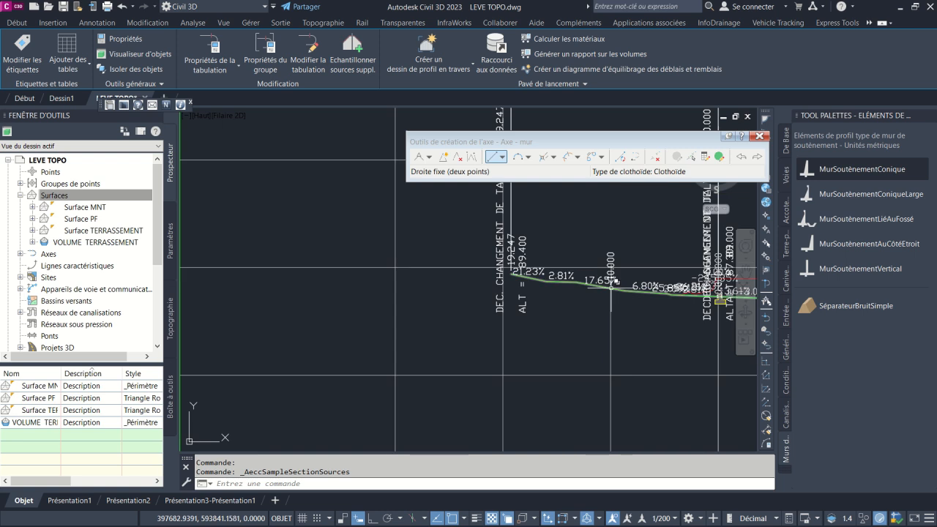
{"action": "scroll", "coordinate": [614, 281], "scroll_direction": "up", "scroll_amount": 5}
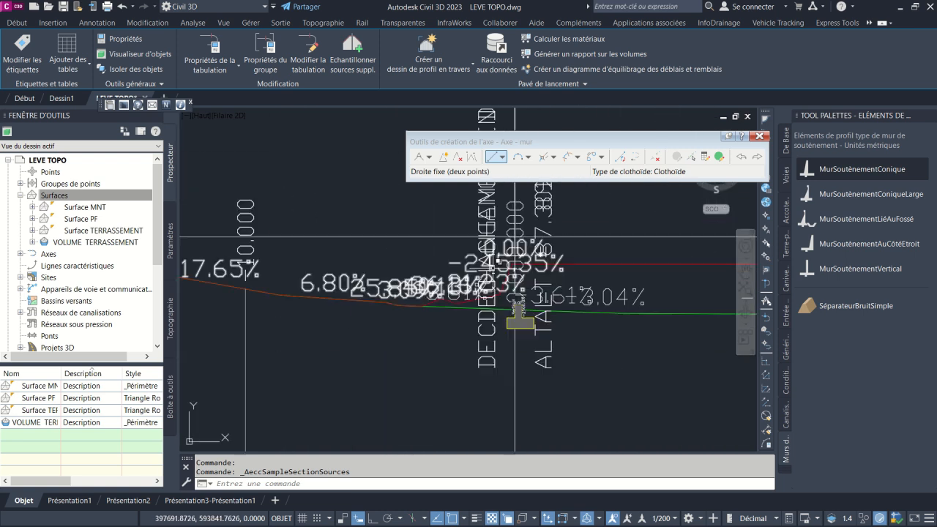
{"action": "scroll", "coordinate": [492, 268], "scroll_direction": "down", "scroll_amount": 2}
{"action": "scroll", "coordinate": [489, 275], "scroll_direction": "up", "scroll_amount": 2}
{"action": "scroll", "coordinate": [510, 306], "scroll_direction": "down", "scroll_amount": 2}
{"action": "scroll", "coordinate": [515, 275], "scroll_direction": "up", "scroll_amount": 2}
{"action": "left_click", "coordinate": [572, 230]}
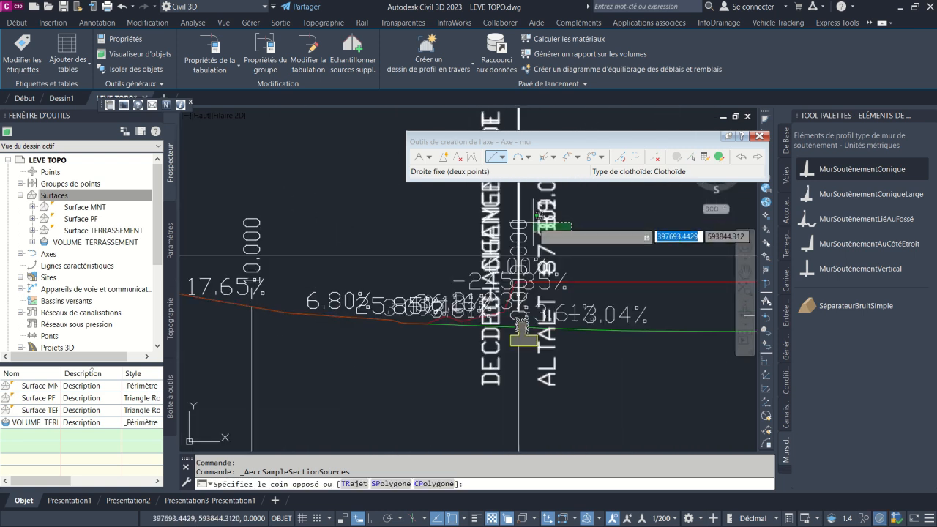
{"action": "left_click", "coordinate": [456, 216]}
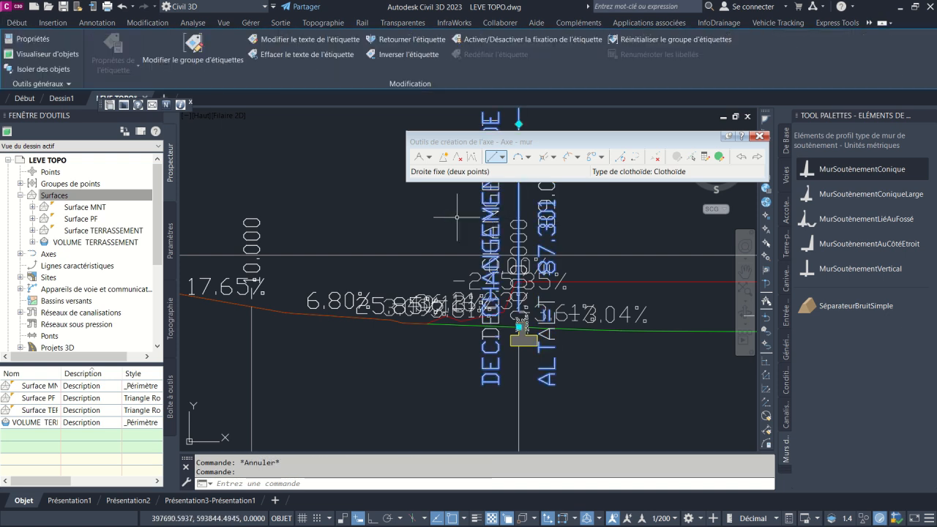
{"action": "left_click", "coordinate": [193, 49]}
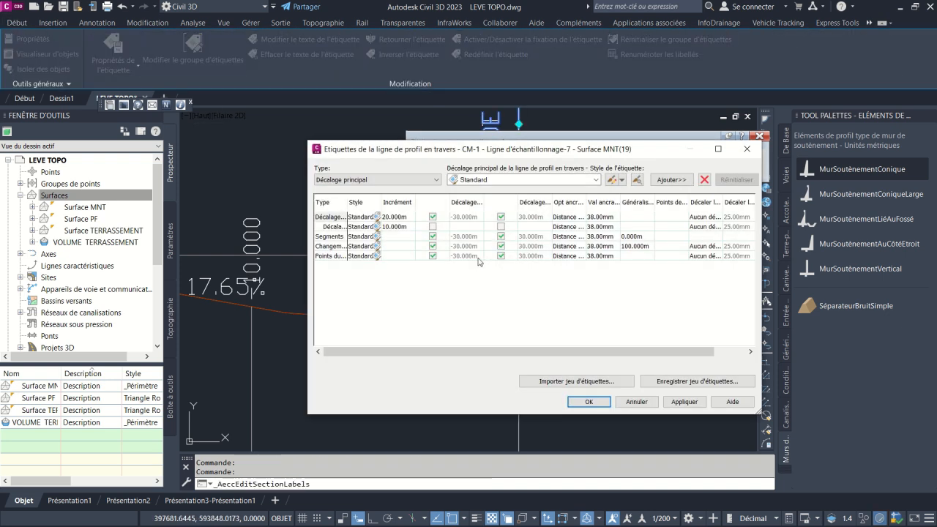
{"action": "left_click", "coordinate": [704, 180]}
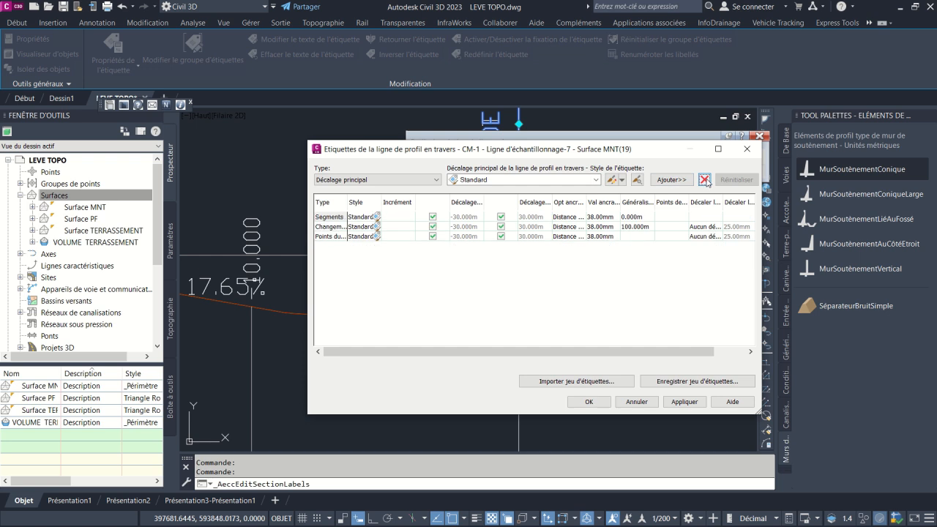
{"action": "left_click", "coordinate": [705, 181]}
{"action": "left_click", "coordinate": [704, 181]}
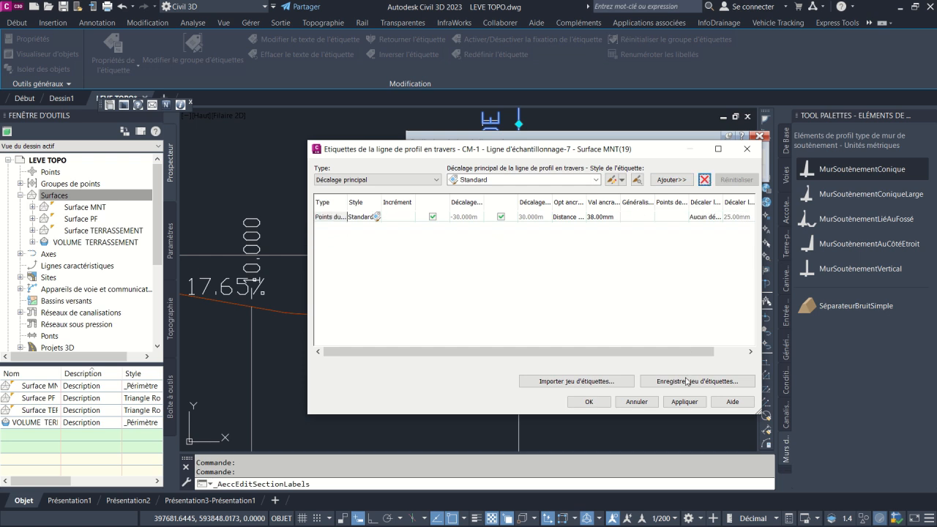
{"action": "left_click", "coordinate": [589, 401]}
- Delete the label entries of the Surface TERRASSEMENT section on Ligne d'échantillonnage-8
{"action": "scroll", "coordinate": [430, 269], "scroll_direction": "down", "scroll_amount": 7}
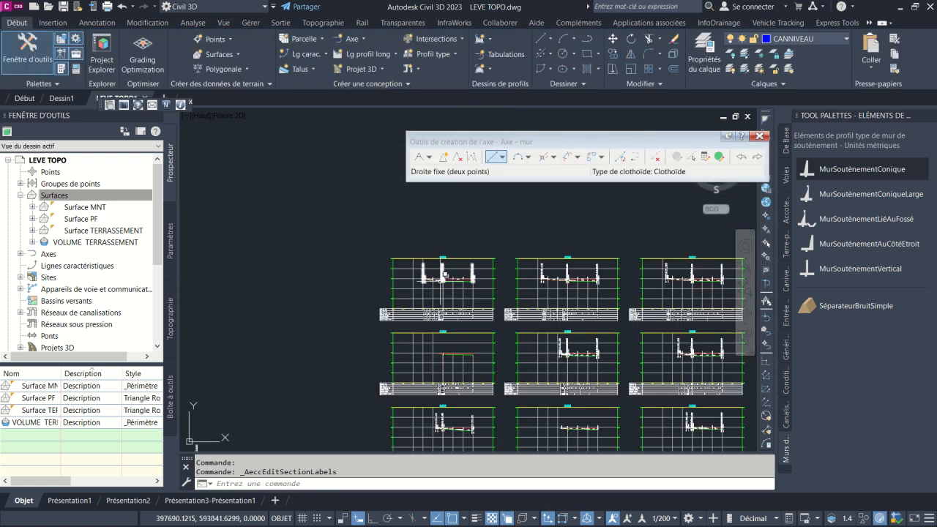
{"action": "scroll", "coordinate": [530, 281], "scroll_direction": "up", "scroll_amount": 3}
{"action": "scroll", "coordinate": [558, 266], "scroll_direction": "up", "scroll_amount": 6}
{"action": "left_click", "coordinate": [629, 303]}
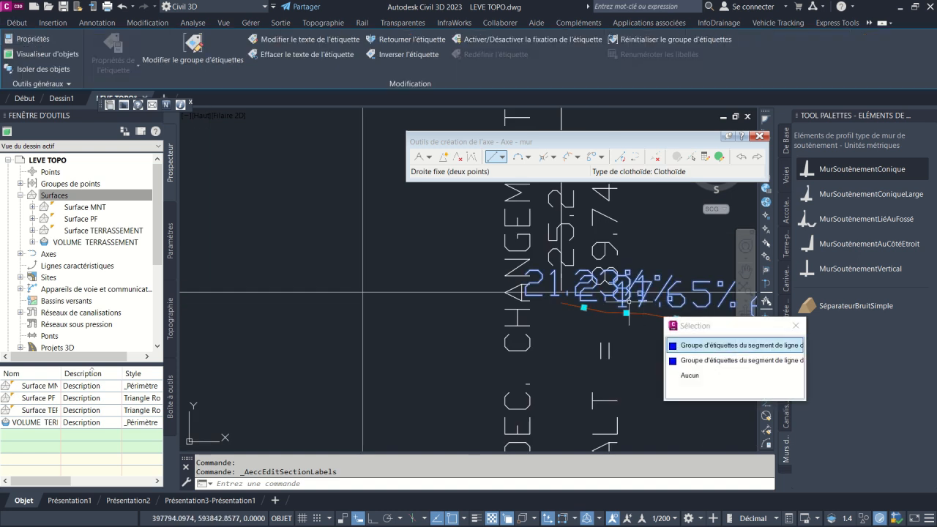
{"action": "left_click", "coordinate": [168, 41]}
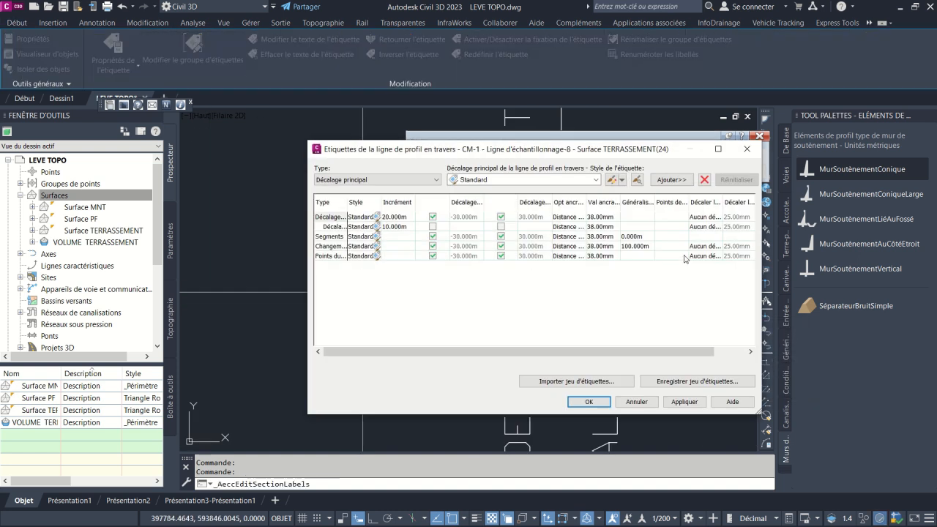
{"action": "left_click", "coordinate": [705, 180]}
{"action": "left_click", "coordinate": [704, 180]}
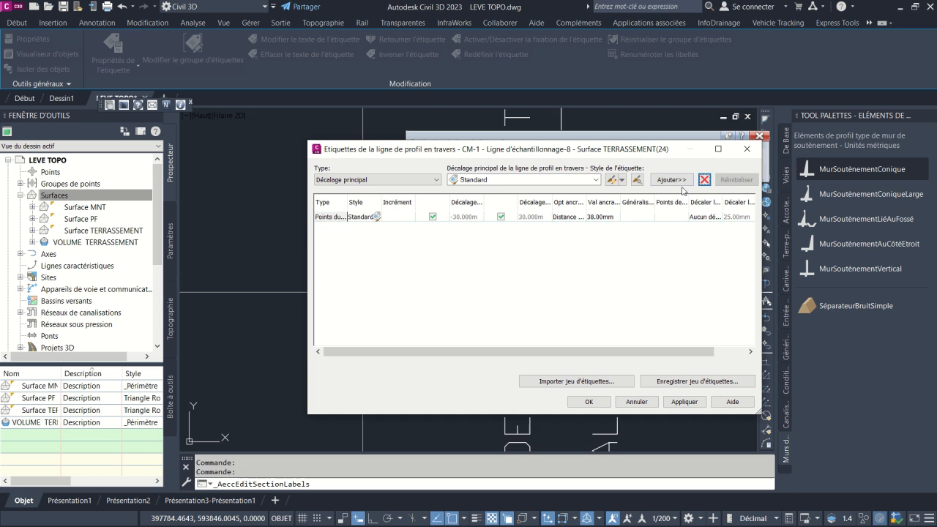
{"action": "left_click", "coordinate": [588, 402]}
- Delete all label entries of the Surface MNT section on Ligne d'échantillonnage-5
{"action": "scroll", "coordinate": [279, 404], "scroll_direction": "down", "scroll_amount": 8}
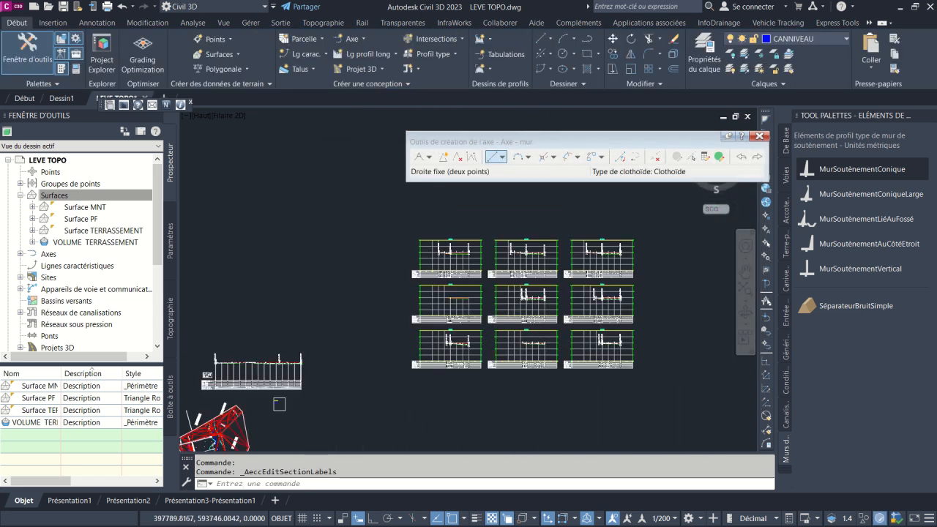
{"action": "scroll", "coordinate": [438, 267], "scroll_direction": "up", "scroll_amount": 10}
{"action": "left_click", "coordinate": [438, 270]}
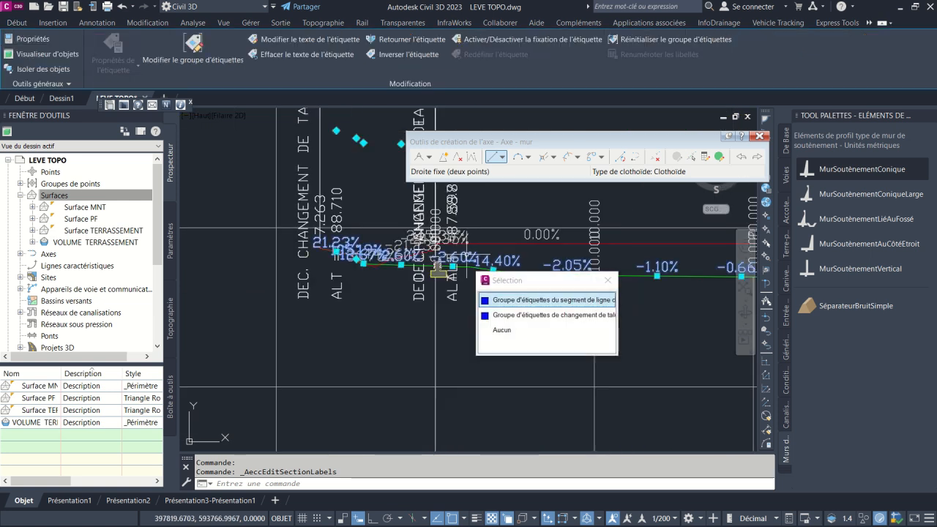
{"action": "scroll", "coordinate": [485, 257], "scroll_direction": "up", "scroll_amount": 4}
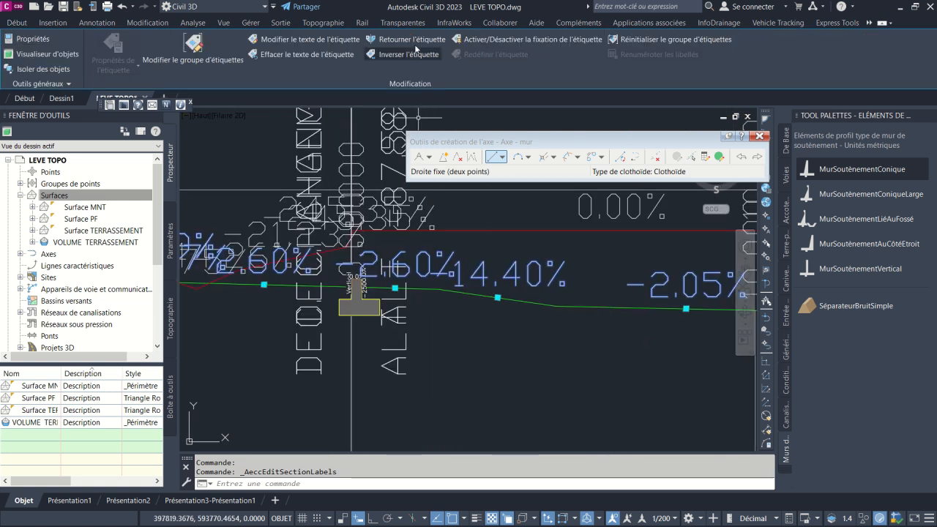
{"action": "left_click", "coordinate": [193, 45]}
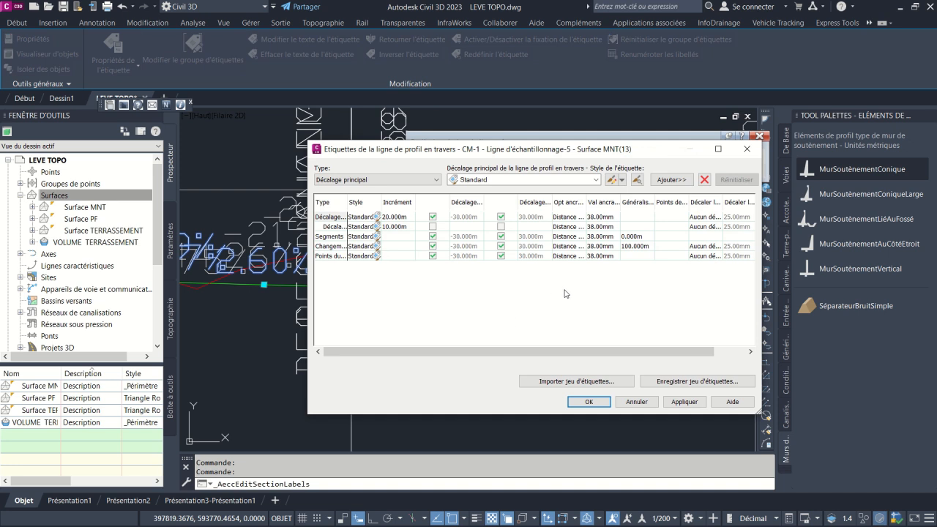
{"action": "left_click", "coordinate": [705, 181]}
{"action": "left_click", "coordinate": [595, 179]}
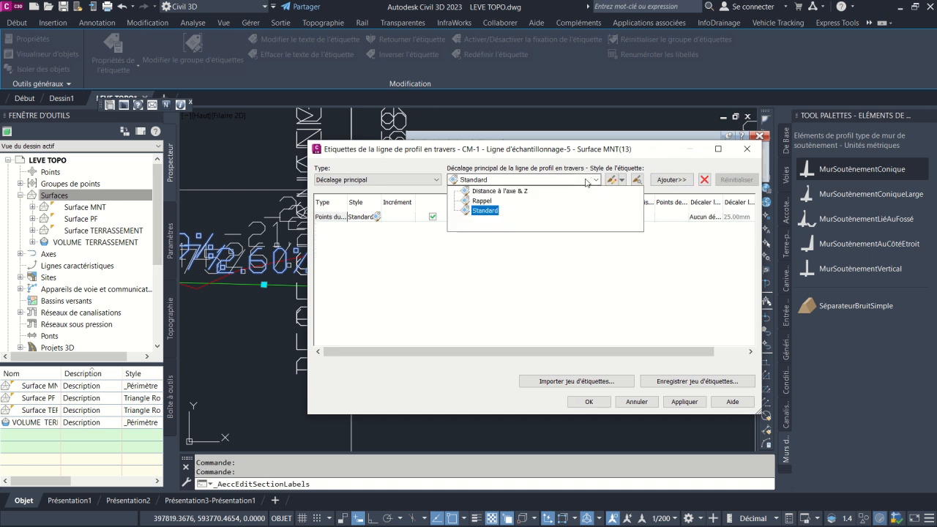
{"action": "left_click", "coordinate": [595, 179]}
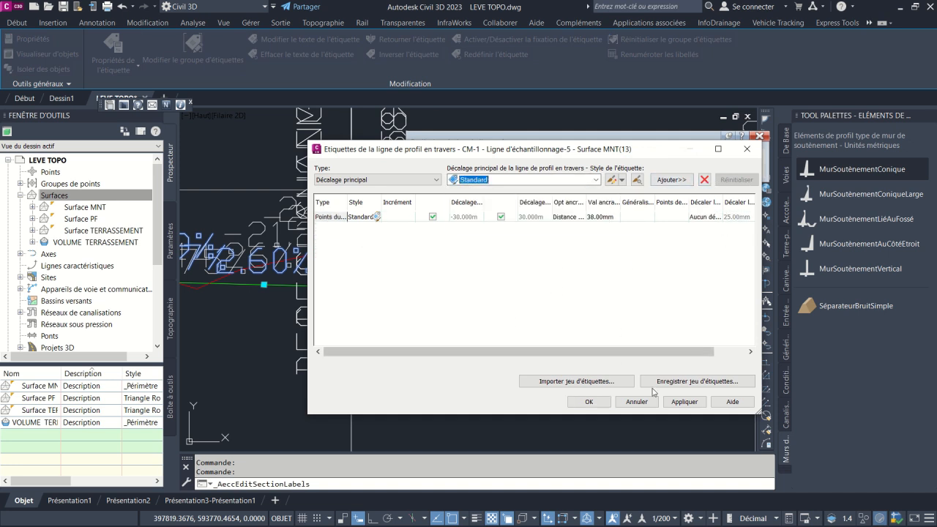
{"action": "left_click", "coordinate": [684, 401]}
{"action": "left_click", "coordinate": [691, 181]}
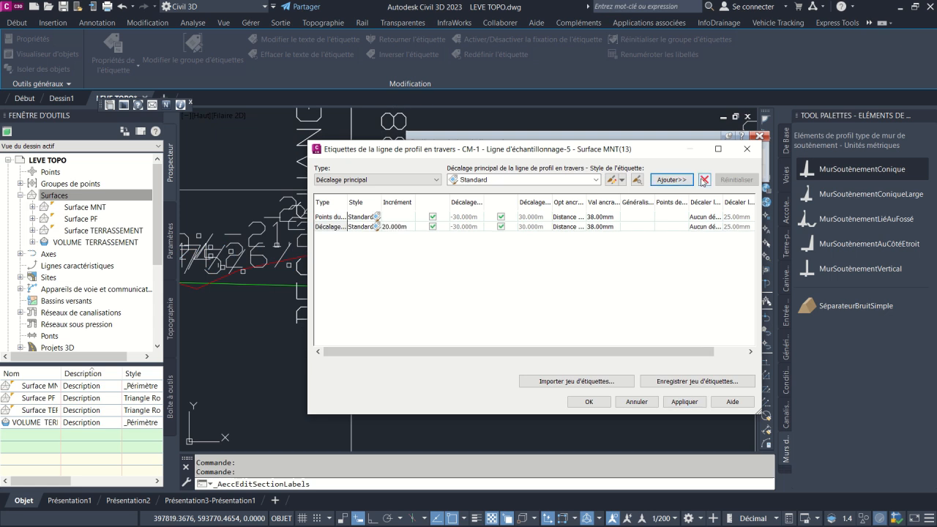
{"action": "left_click", "coordinate": [705, 180]}
{"action": "left_click", "coordinate": [705, 180]}
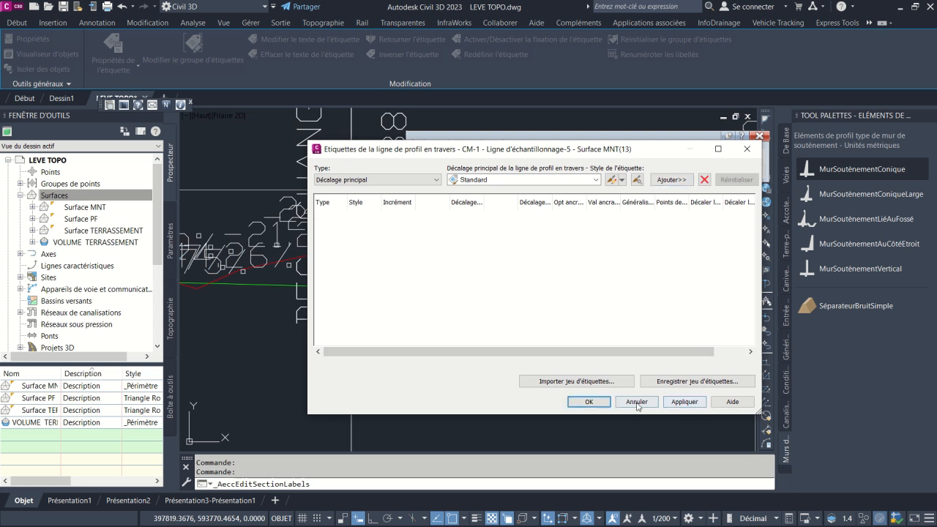
{"action": "left_click", "coordinate": [590, 401]}
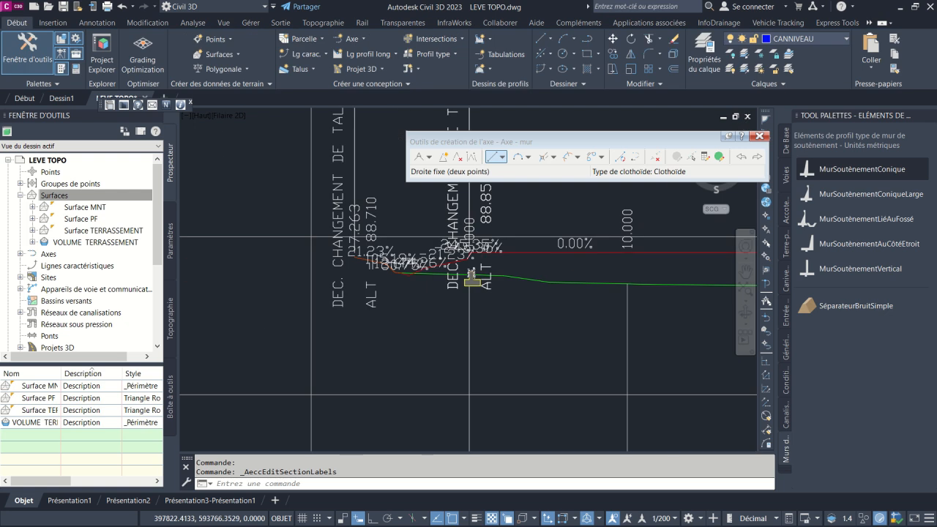
- Delete all label entries of the Surface TERRASSEMENT section on Ligne d'échantillonnage-5
{"action": "double_click", "coordinate": [520, 260]}
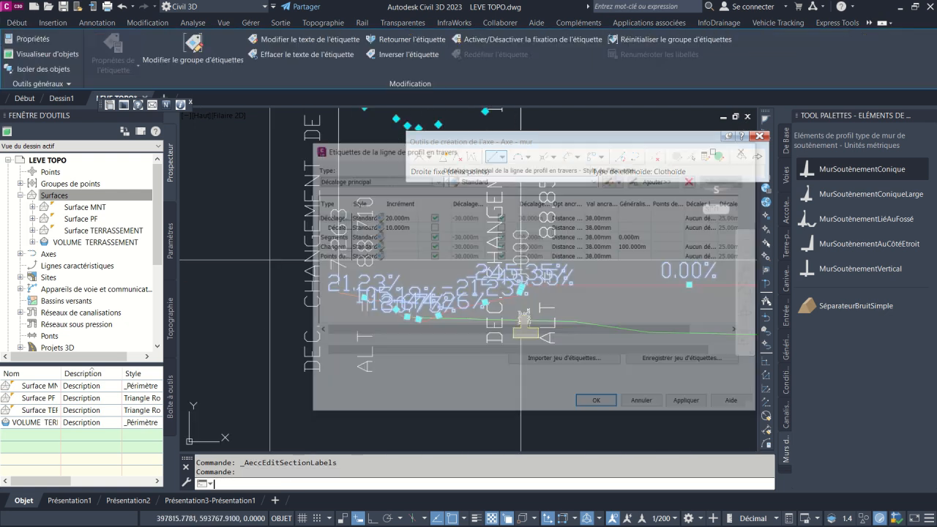
{"action": "left_click", "coordinate": [704, 180]}
{"action": "left_click", "coordinate": [704, 180]}
{"action": "left_click", "coordinate": [704, 180]}
{"action": "left_click", "coordinate": [704, 180]}
{"action": "left_click", "coordinate": [704, 180]}
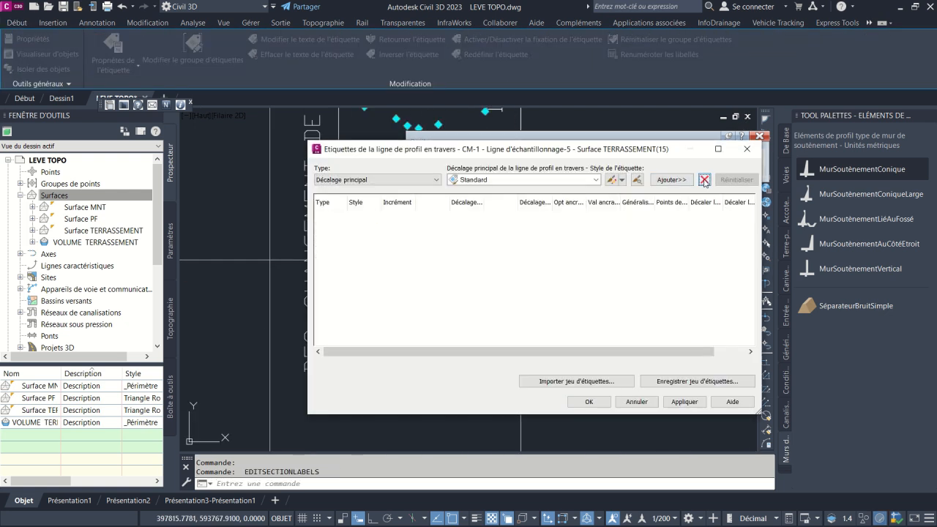
{"action": "left_click", "coordinate": [599, 402]}
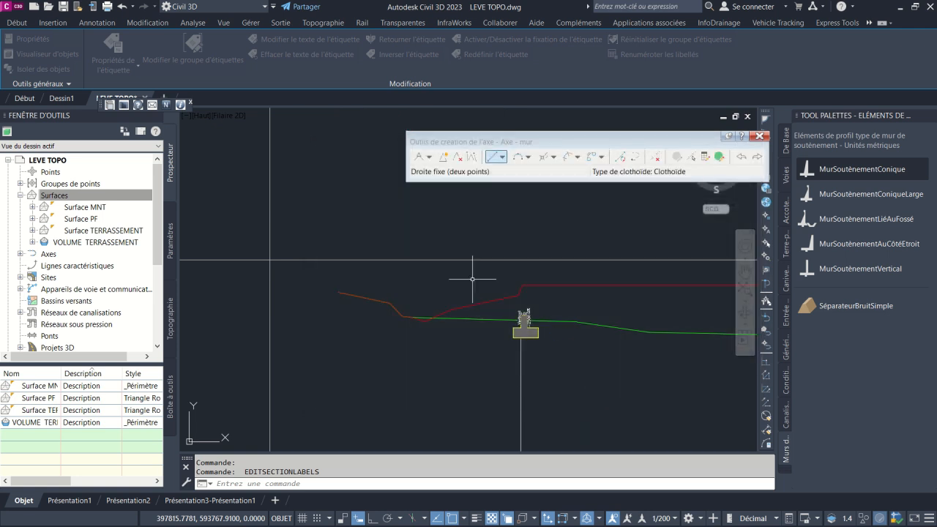
- Delete all label entries of the Surface TERRASSEMENT section on Ligne d'échantillonnage-7
{"action": "scroll", "coordinate": [538, 311], "scroll_direction": "down", "scroll_amount": 3}
{"action": "scroll", "coordinate": [410, 351], "scroll_direction": "up", "scroll_amount": 8}
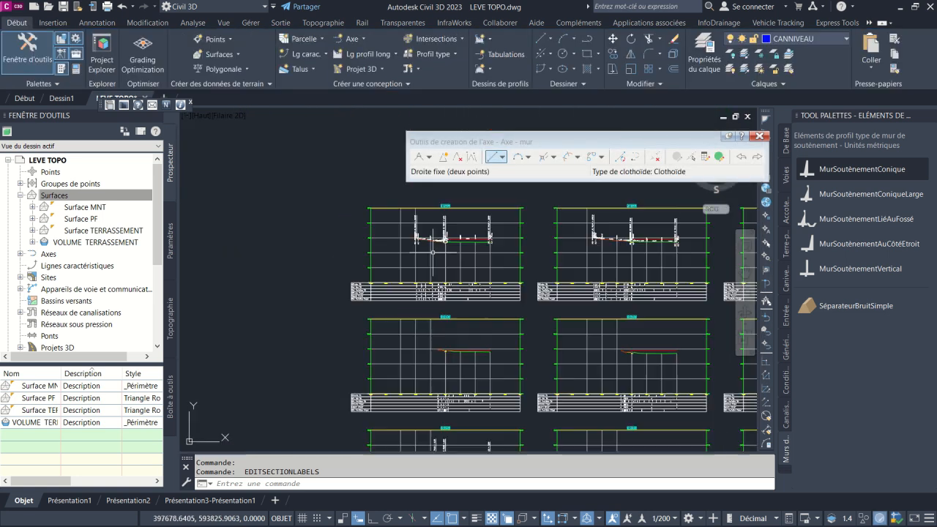
{"action": "middle_click_drag", "start_coordinate": [391, 351], "coordinate": [430, 295]}
{"action": "scroll", "coordinate": [430, 296], "scroll_direction": "up", "scroll_amount": 2}
{"action": "double_click", "coordinate": [347, 355]}
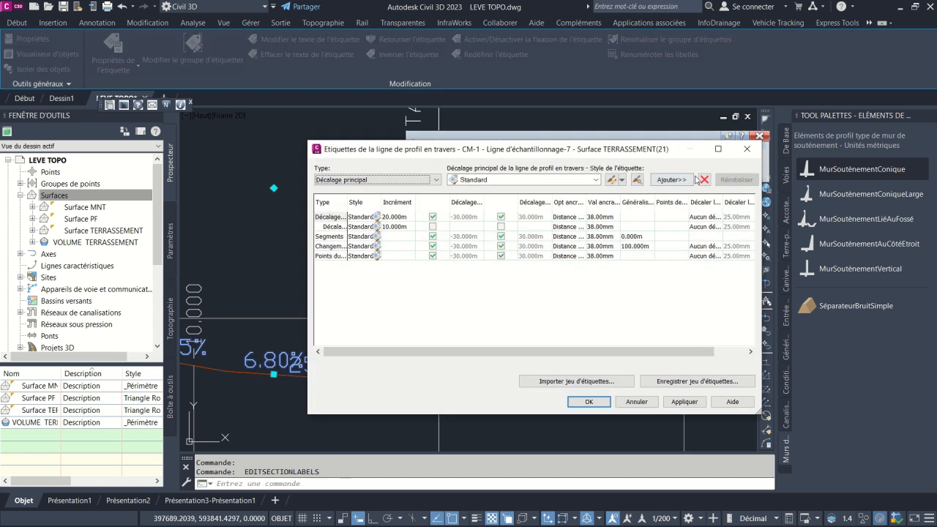
{"action": "left_click", "coordinate": [701, 179]}
{"action": "left_click", "coordinate": [701, 179]}
{"action": "left_click", "coordinate": [702, 179]}
{"action": "left_click", "coordinate": [701, 179]}
{"action": "left_click", "coordinate": [701, 179]}
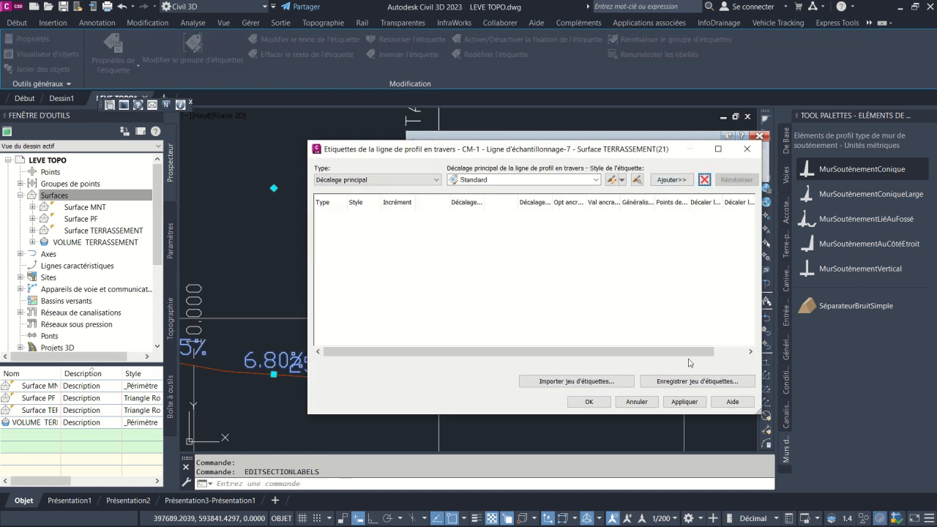
{"action": "left_click", "coordinate": [678, 403]}
{"action": "left_click", "coordinate": [589, 401]}
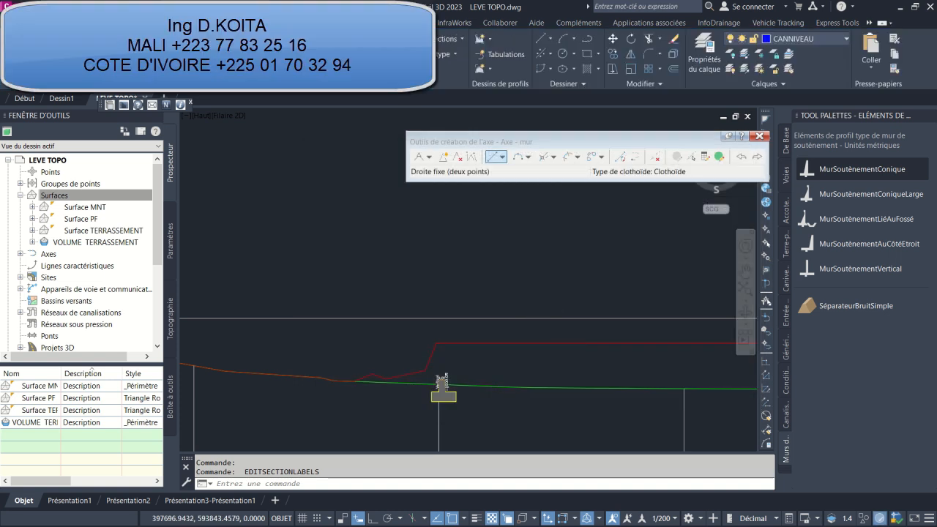
- Examine how the retaining wall sits relative to the terrain and earthwork surface lines in the cross-section views
{"action": "scroll", "coordinate": [560, 351], "scroll_direction": "up", "scroll_amount": 3}
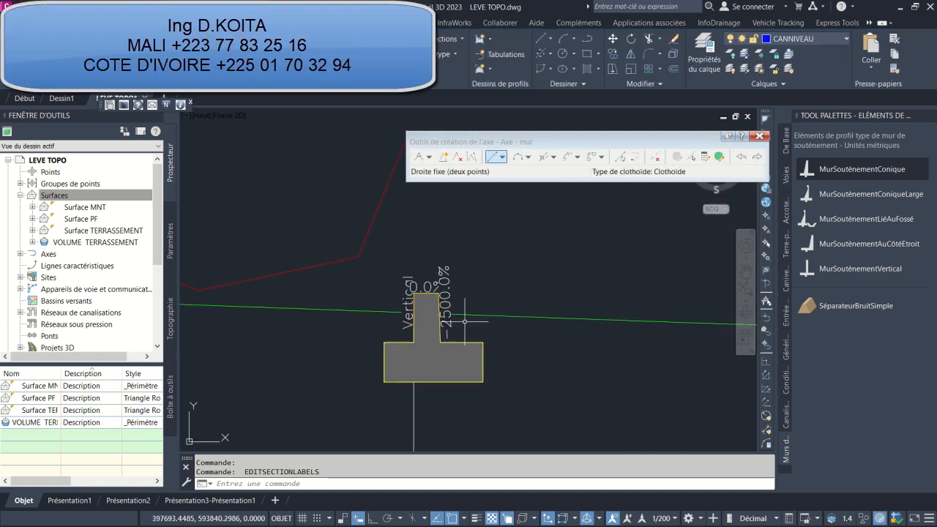
{"action": "scroll", "coordinate": [453, 322], "scroll_direction": "down", "scroll_amount": 3}
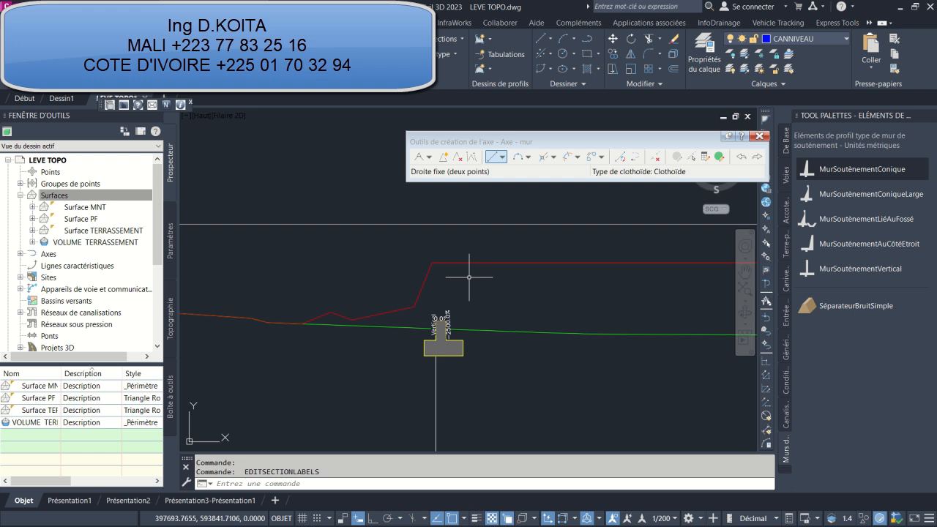
{"action": "scroll", "coordinate": [463, 289], "scroll_direction": "up", "scroll_amount": 3}
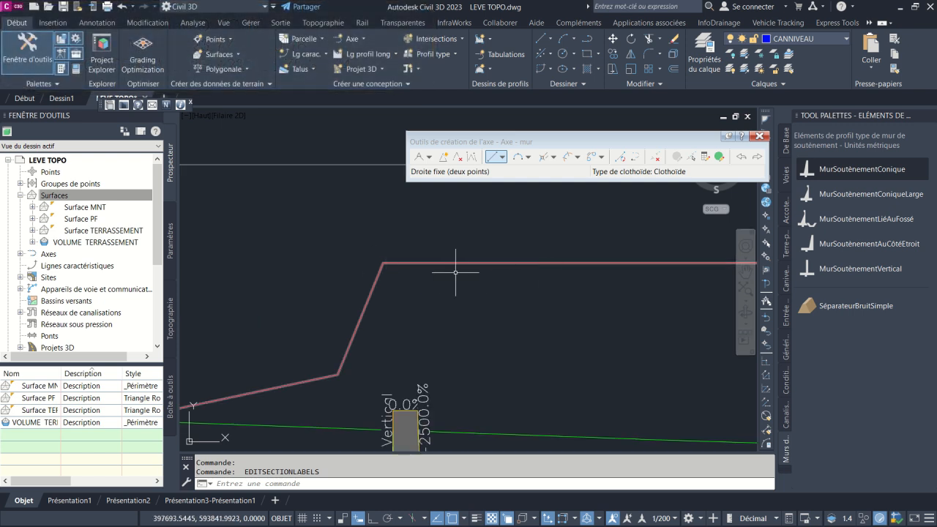
{"action": "scroll", "coordinate": [442, 272], "scroll_direction": "down", "scroll_amount": 3}
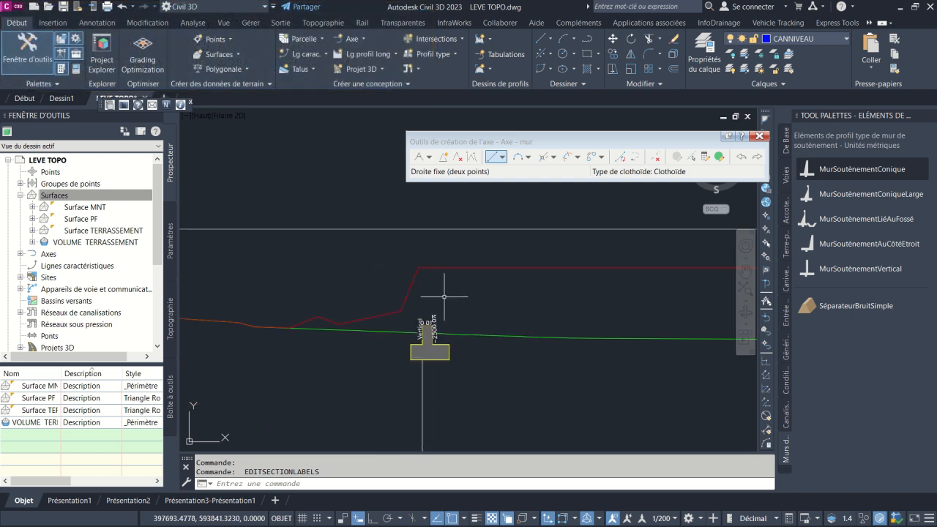
{"action": "scroll", "coordinate": [436, 315], "scroll_direction": "up", "scroll_amount": 3}
{"action": "scroll", "coordinate": [449, 302], "scroll_direction": "down", "scroll_amount": 3}
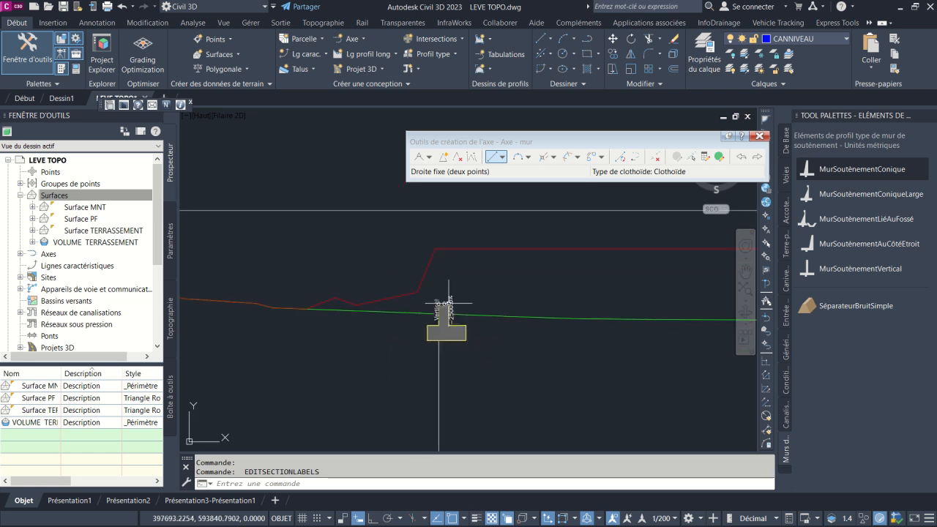
{"action": "scroll", "coordinate": [445, 281], "scroll_direction": "up", "scroll_amount": 3}
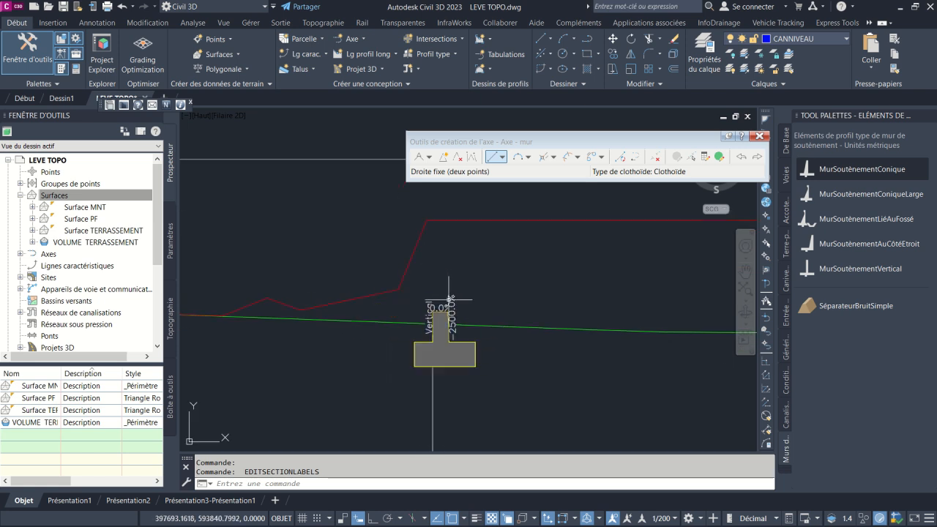
{"action": "scroll", "coordinate": [445, 250], "scroll_direction": "down", "scroll_amount": 3}
{"action": "scroll", "coordinate": [445, 251], "scroll_direction": "down", "scroll_amount": 5}
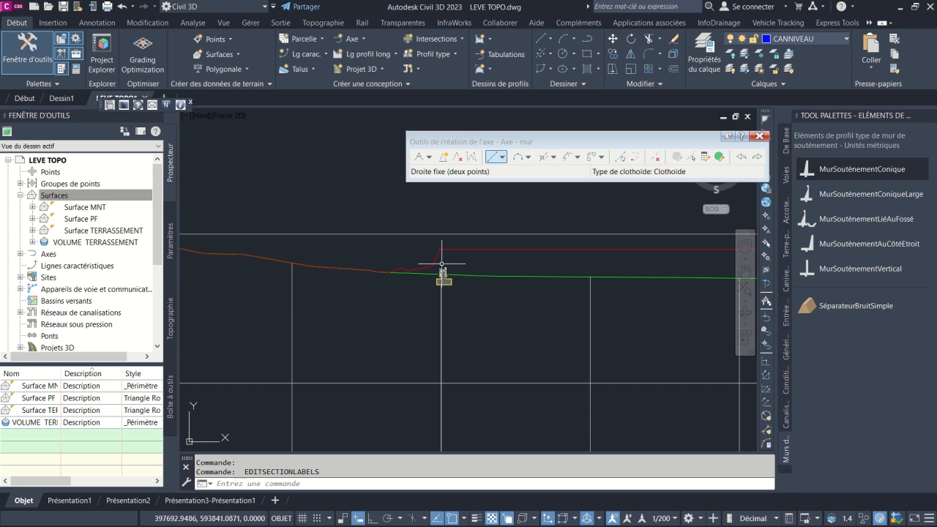
{"action": "middle_click_drag", "start_coordinate": [379, 282], "coordinate": [408, 244]}
{"action": "scroll", "coordinate": [590, 281], "scroll_direction": "up", "scroll_amount": 8}
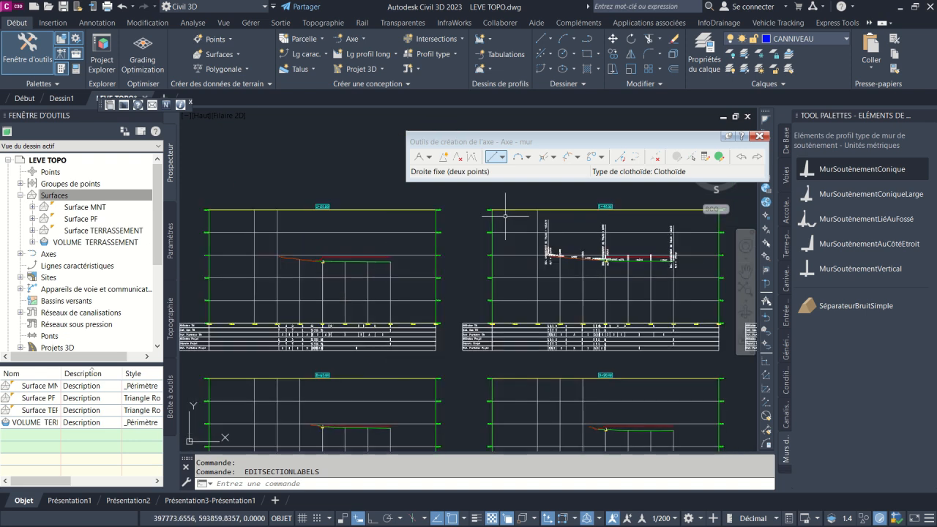
{"action": "scroll", "coordinate": [590, 281], "scroll_direction": "down", "scroll_amount": 6}
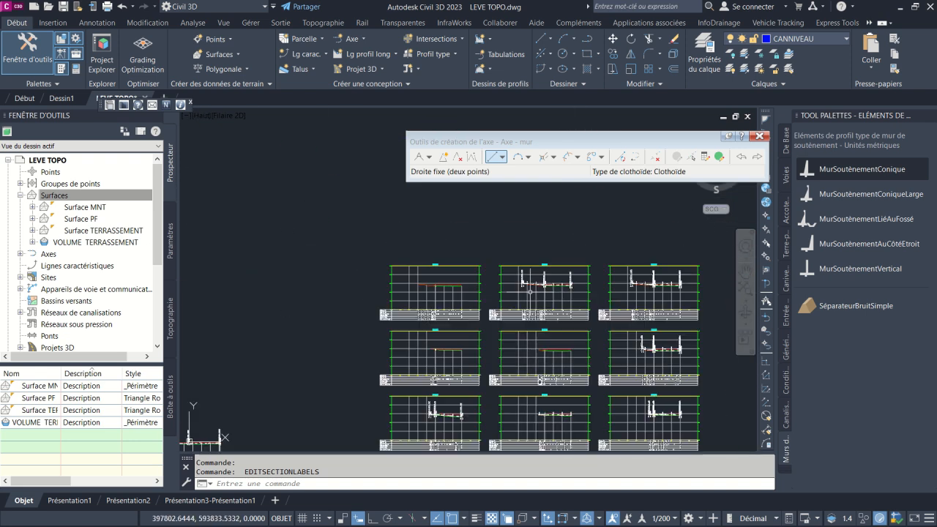
{"action": "scroll", "coordinate": [328, 402], "scroll_direction": "up", "scroll_amount": 7}
{"action": "scroll", "coordinate": [328, 403], "scroll_direction": "up", "scroll_amount": 4}
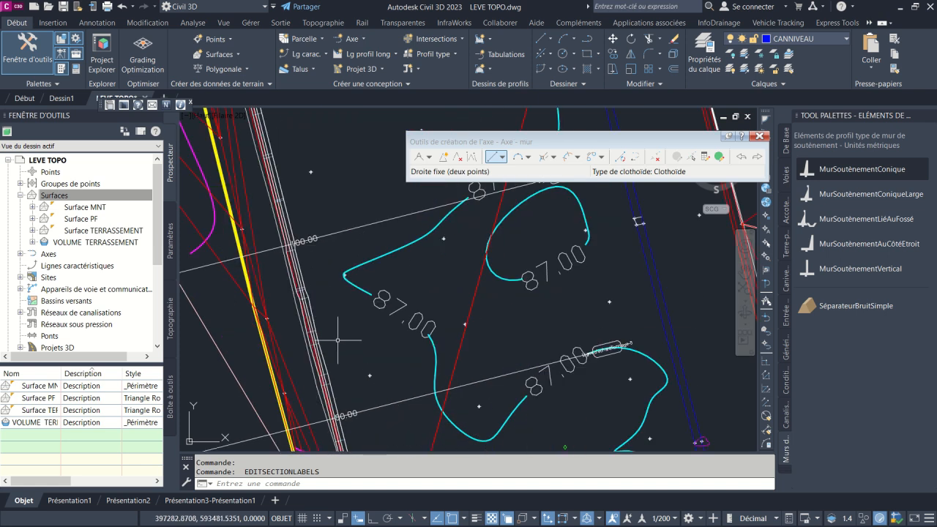
{"action": "left_click", "coordinate": [302, 290]}
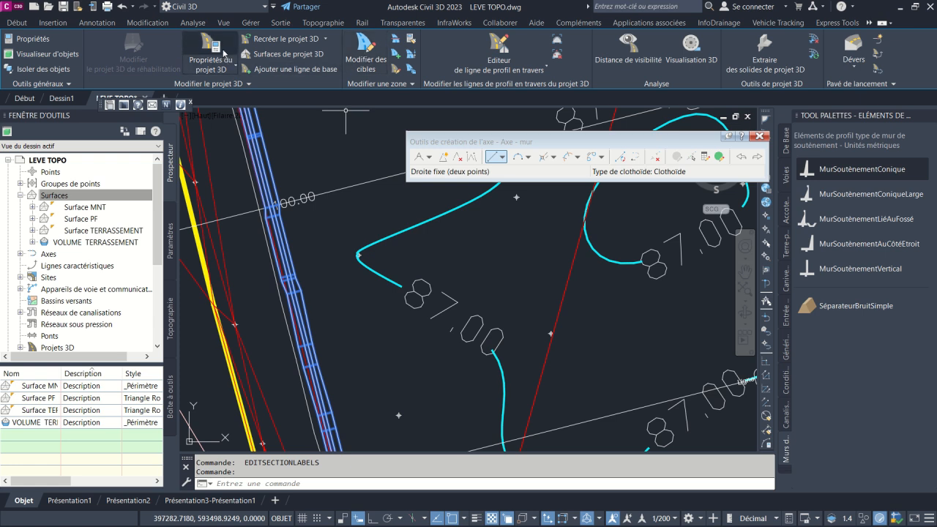
{"action": "left_click", "coordinate": [217, 51]}
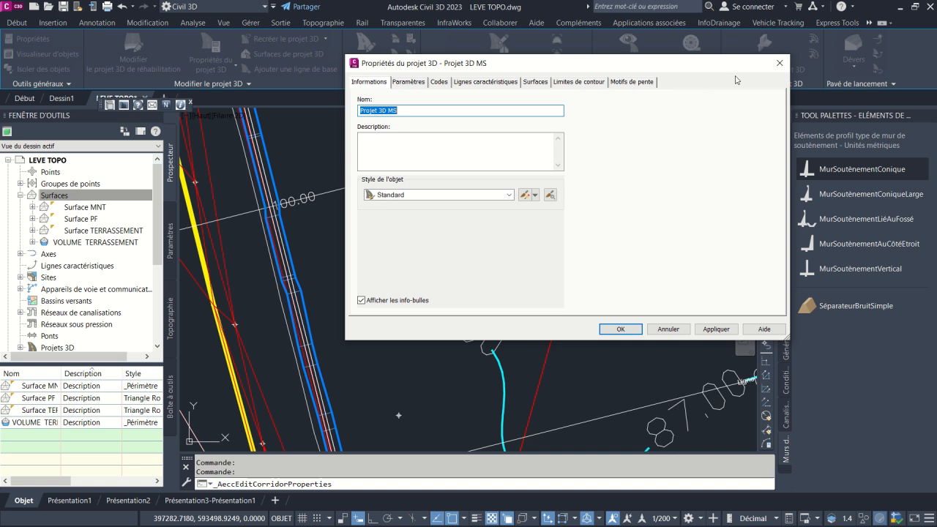
{"action": "left_click", "coordinate": [780, 63]}
{"action": "scroll", "coordinate": [391, 287], "scroll_direction": "down", "scroll_amount": 5}
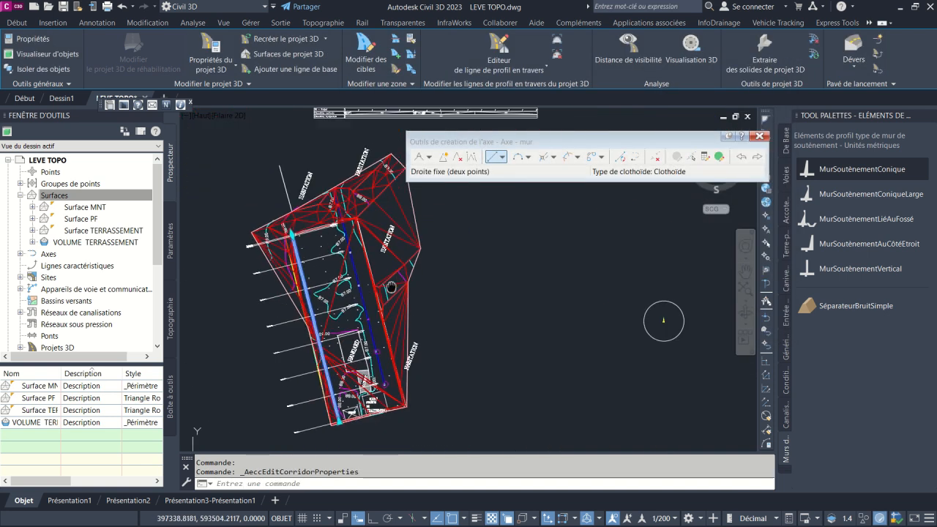
{"action": "middle_click_drag", "start_coordinate": [392, 287], "coordinate": [446, 433]}
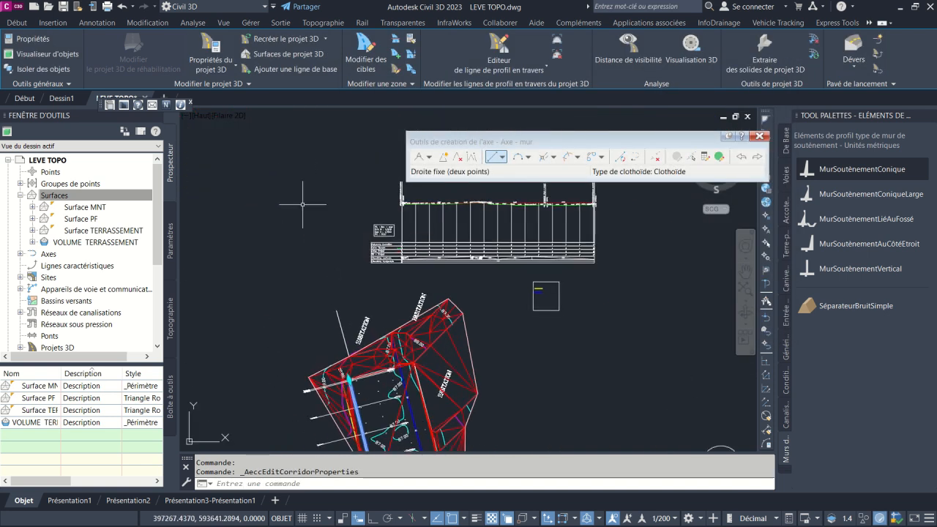
{"action": "left_click", "coordinate": [186, 117]}
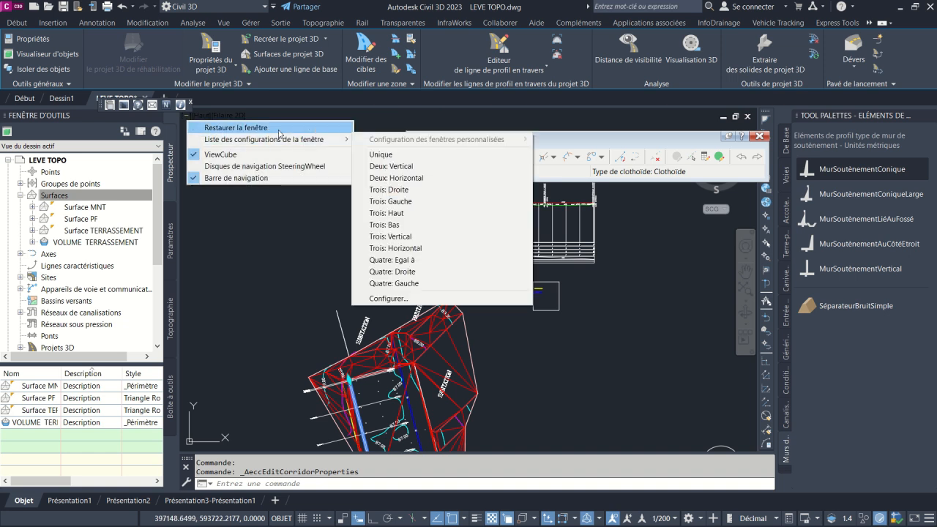
{"action": "mouse_move", "coordinate": [292, 139]}
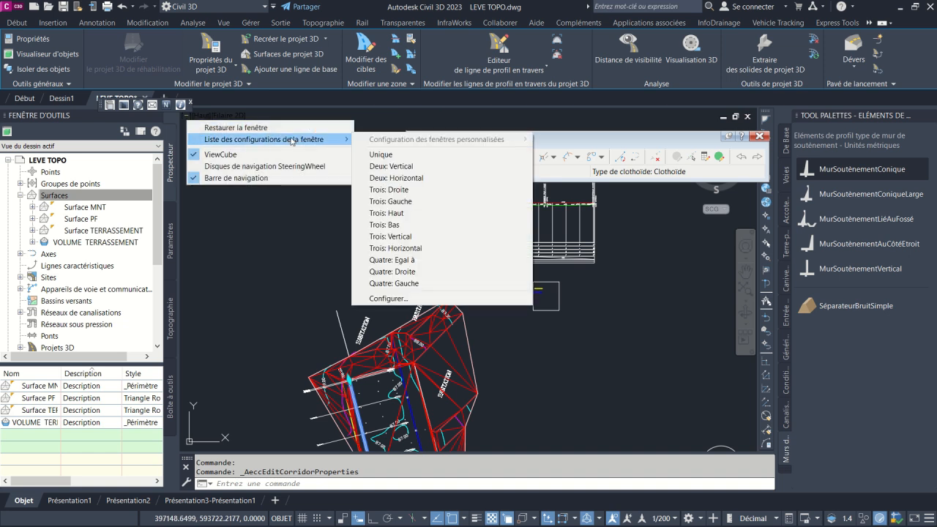
{"action": "key", "text": "Escape"}
{"action": "key", "text": "Escape"}
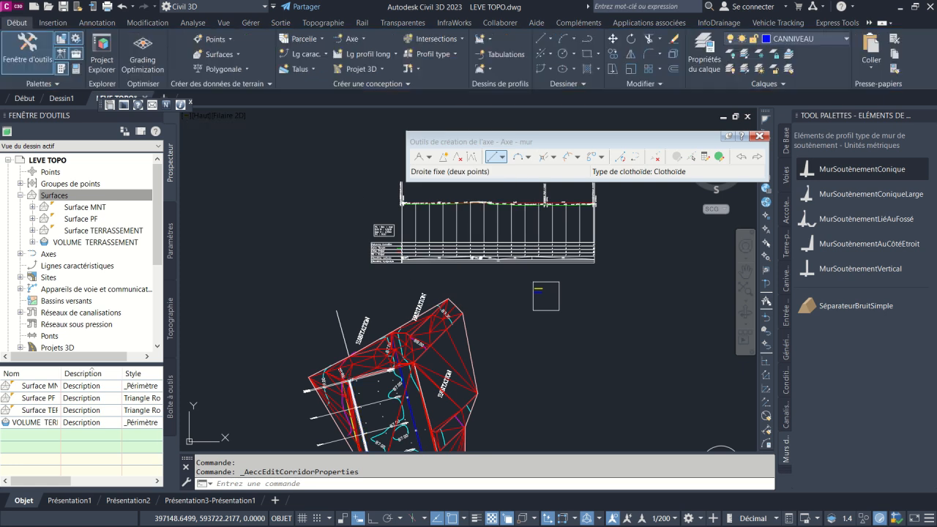
- Open the parameters of corridor Projet 3D MS, keeping the wall's cross-section in view beside the properties dialog
{"action": "left_click", "coordinate": [402, 289]}
{"action": "scroll", "coordinate": [388, 279], "scroll_direction": "down", "scroll_amount": 2}
{"action": "left_click", "coordinate": [389, 285]}
{"action": "middle_click_drag", "start_coordinate": [617, 193], "coordinate": [475, 288]}
{"action": "mouse_move", "coordinate": [582, 183]}
{"action": "middle_mouse_down"}
{"action": "mouse_move", "coordinate": [526, 260]}
{"action": "mouse_move", "coordinate": [432, 301]}
{"action": "middle_mouse_up"}
{"action": "scroll", "coordinate": [528, 262], "scroll_direction": "up", "scroll_amount": 2}
{"action": "scroll", "coordinate": [540, 290], "scroll_direction": "up", "scroll_amount": 4}
{"action": "scroll", "coordinate": [464, 281], "scroll_direction": "down", "scroll_amount": 8}
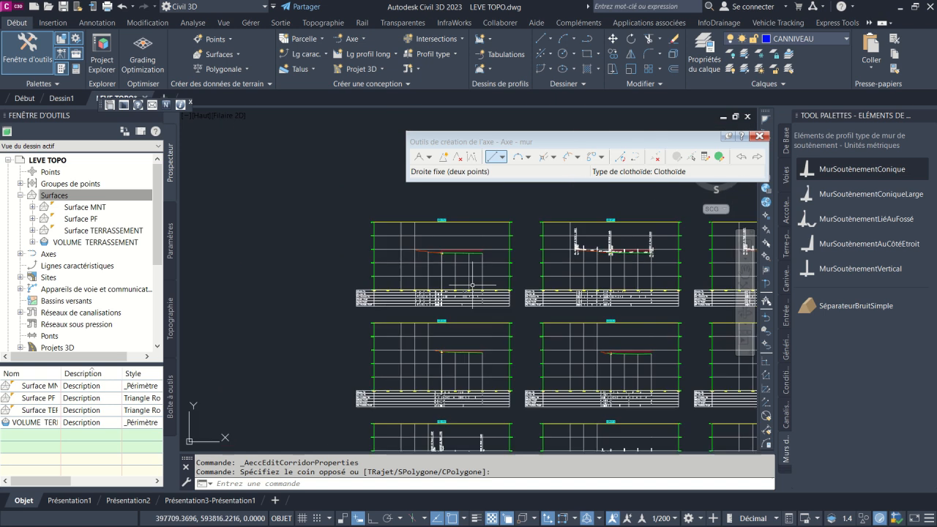
{"action": "middle_click_drag", "start_coordinate": [309, 371], "coordinate": [386, 352]}
{"action": "scroll", "coordinate": [293, 316], "scroll_direction": "up", "scroll_amount": 12}
{"action": "left_click", "coordinate": [273, 281]}
{"action": "scroll", "coordinate": [333, 289], "scroll_direction": "down", "scroll_amount": 12}
{"action": "middle_click_drag", "start_coordinate": [619, 192], "coordinate": [477, 311]}
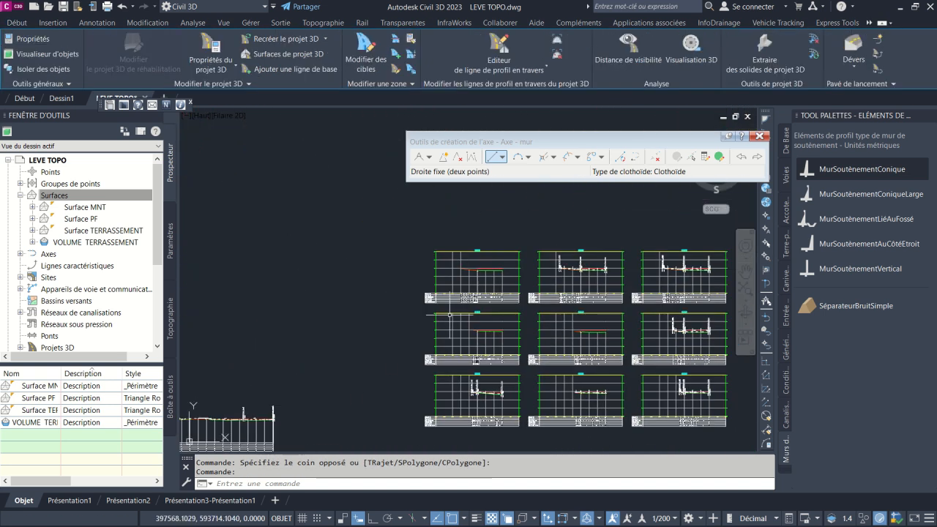
{"action": "scroll", "coordinate": [478, 281], "scroll_direction": "up", "scroll_amount": 6}
{"action": "scroll", "coordinate": [460, 249], "scroll_direction": "up", "scroll_amount": 6}
{"action": "middle_click_drag", "start_coordinate": [432, 283], "coordinate": [521, 337]}
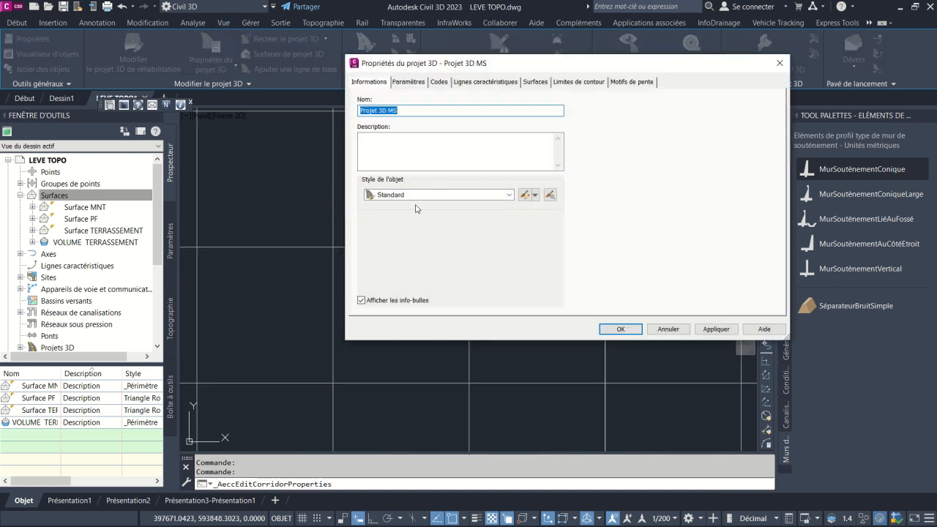
{"action": "left_click", "coordinate": [408, 82]}
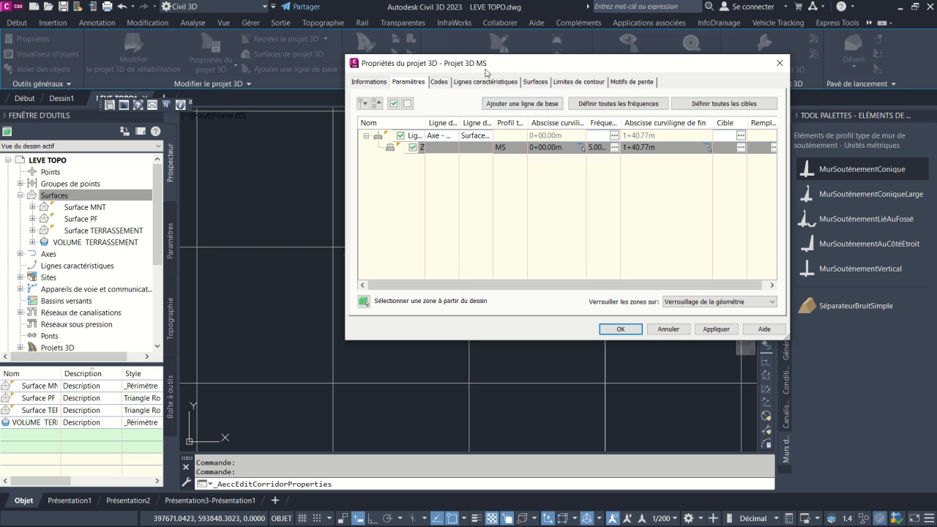
{"action": "left_click_drag", "start_coordinate": [495, 67], "coordinate": [205, 60]}
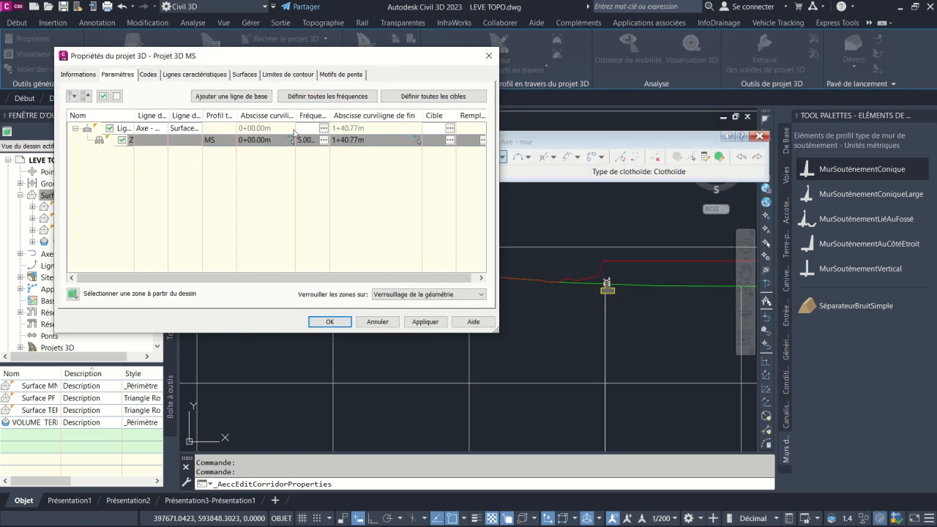
- In the target mapping of the MS zone, set the RetainWallTapered surface target to Surface TERRASSEMENT
{"action": "left_click", "coordinate": [450, 140]}
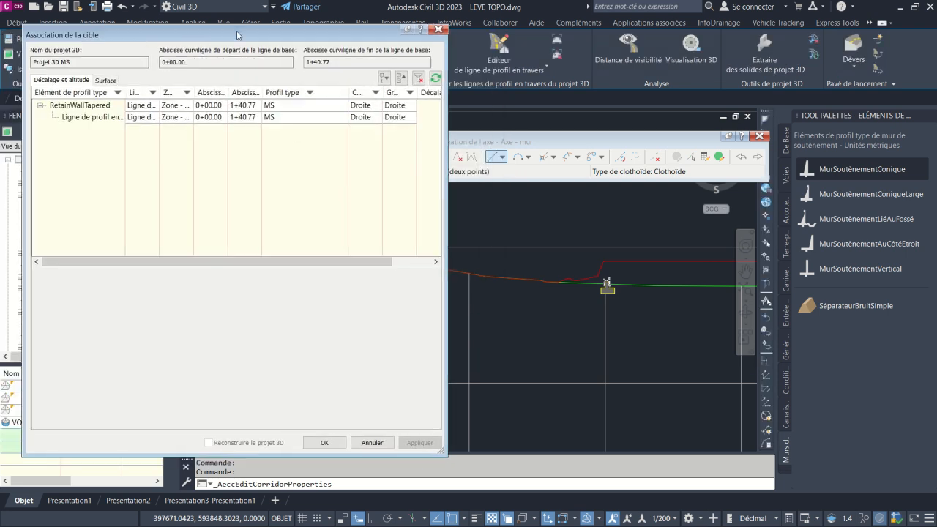
{"action": "left_click", "coordinate": [107, 81]}
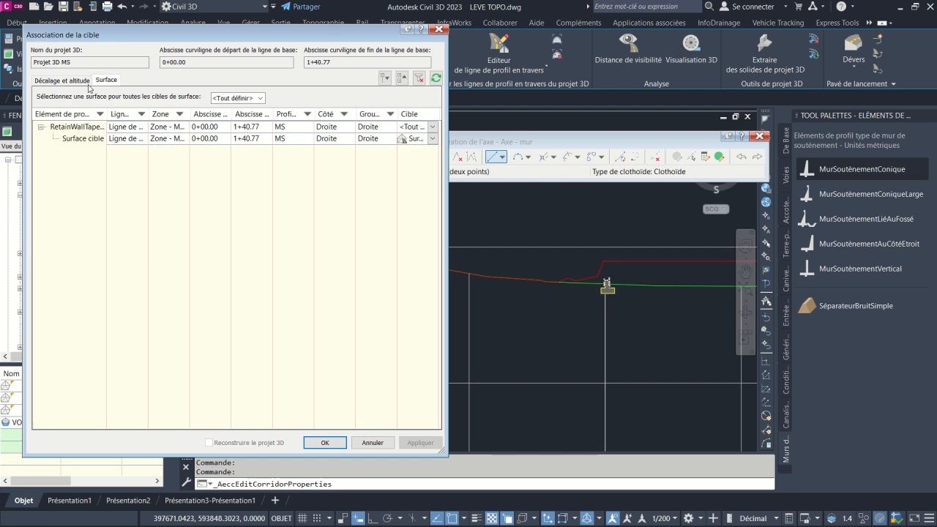
{"action": "left_click", "coordinate": [77, 81]}
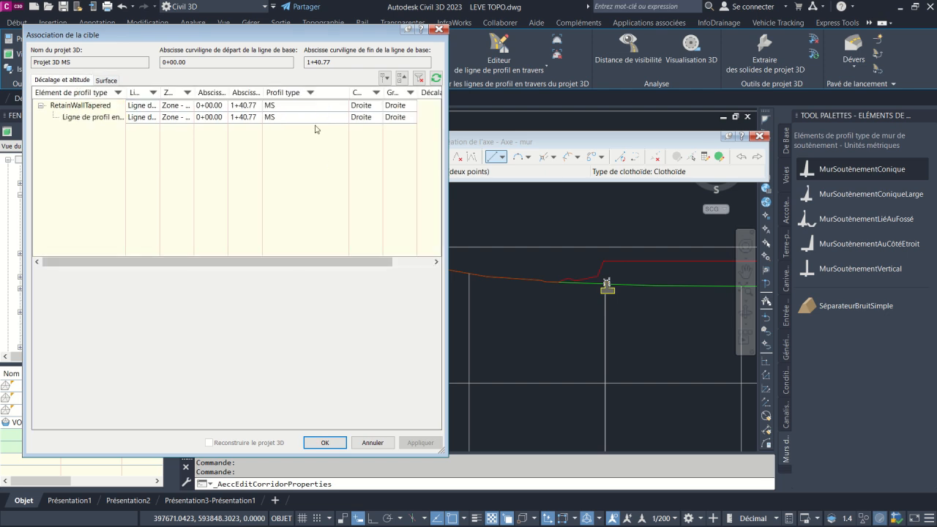
{"action": "left_click", "coordinate": [115, 107]}
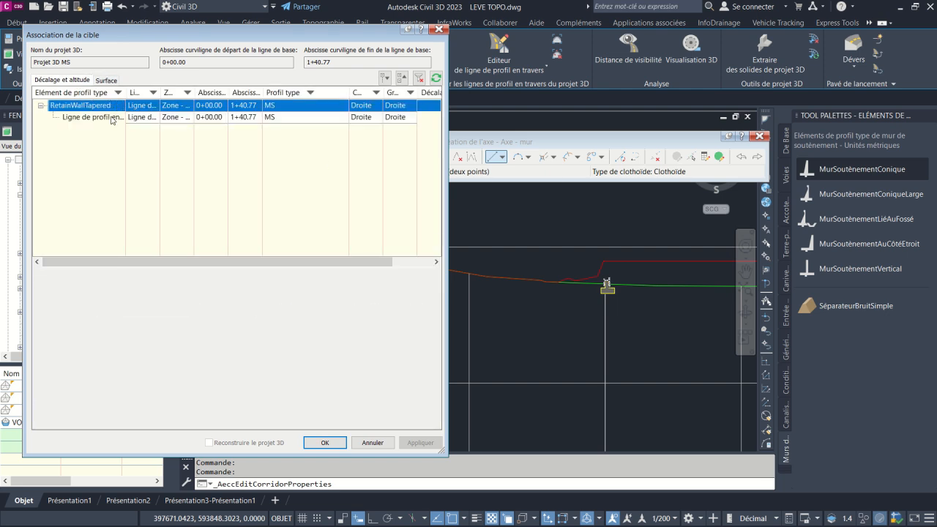
{"action": "left_click", "coordinate": [112, 117]}
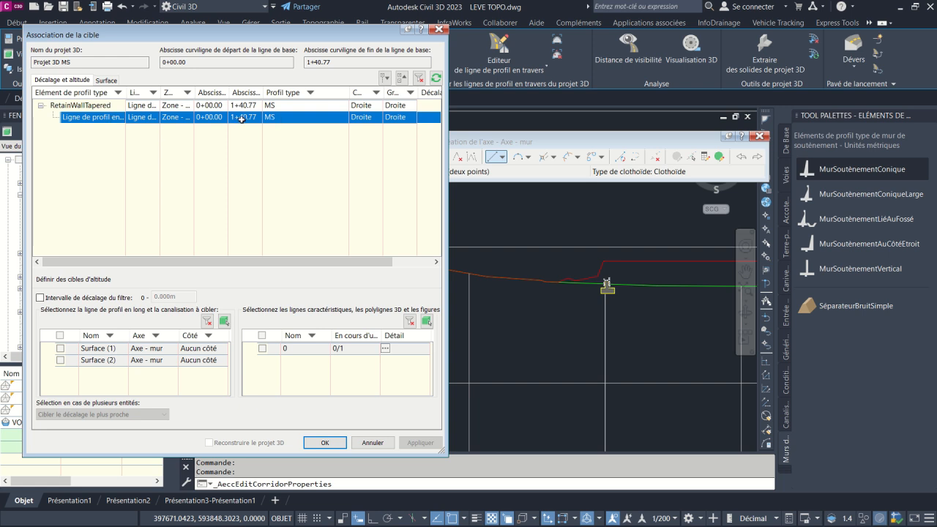
{"action": "left_click", "coordinate": [103, 83]}
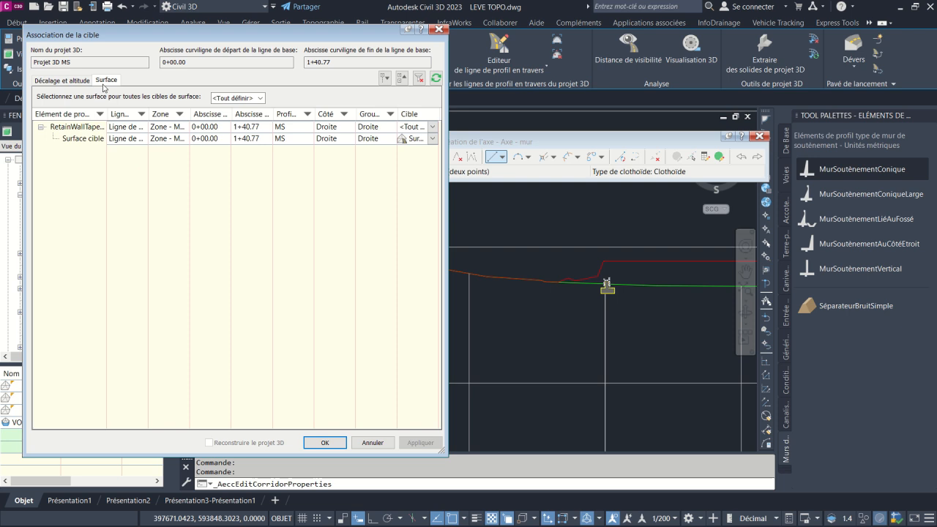
{"action": "left_click", "coordinate": [93, 129]}
{"action": "left_click", "coordinate": [430, 126]}
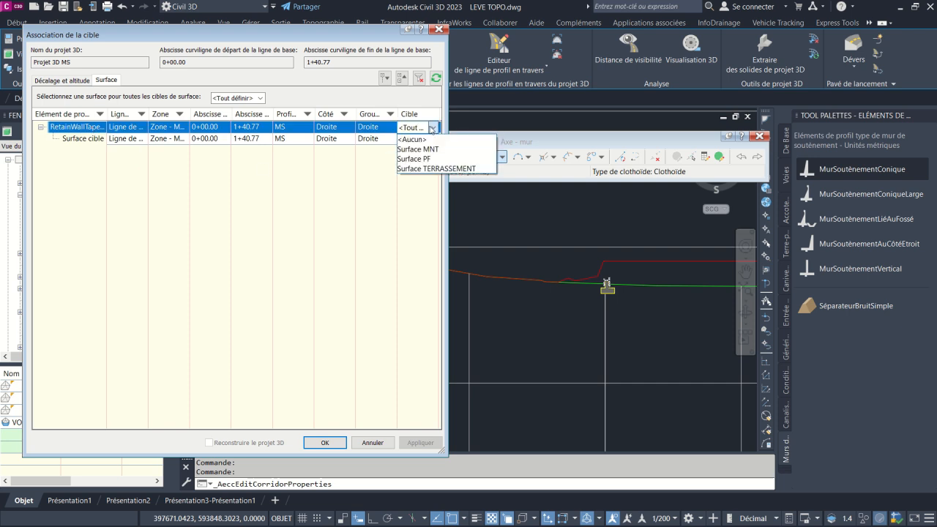
{"action": "left_click", "coordinate": [432, 170]}
{"action": "left_click", "coordinate": [333, 442]}
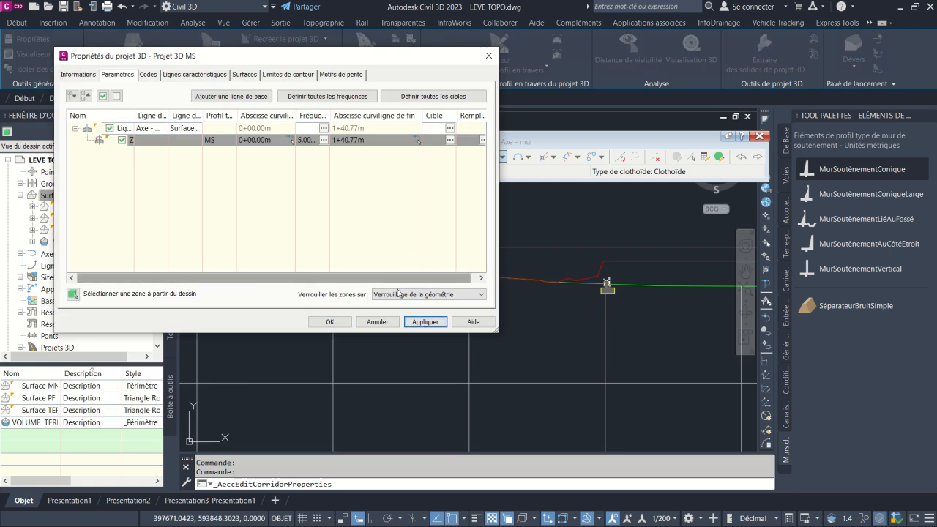
- Reassign Surface TERRASSEMENT as the retaining wall's surface target, apply the change and rebuild the corridor
{"action": "left_click", "coordinate": [451, 140]}
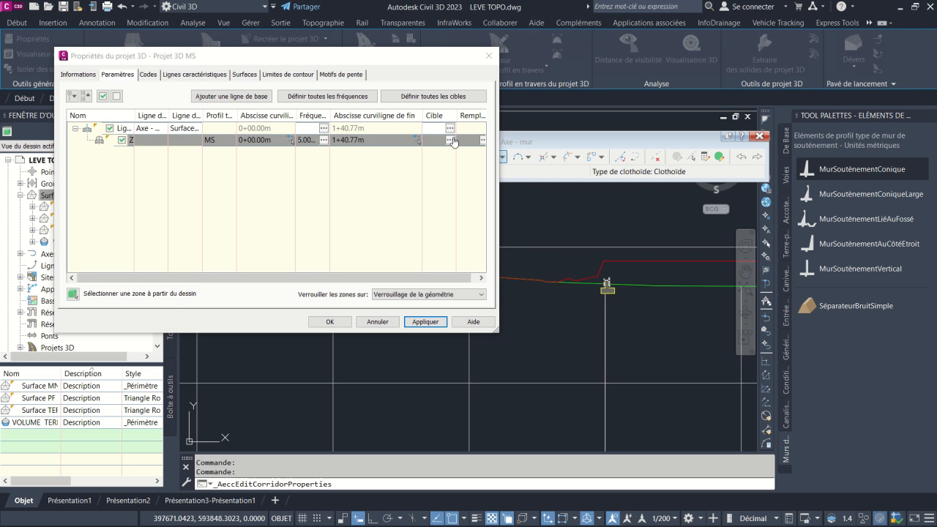
{"action": "left_click", "coordinate": [430, 127]}
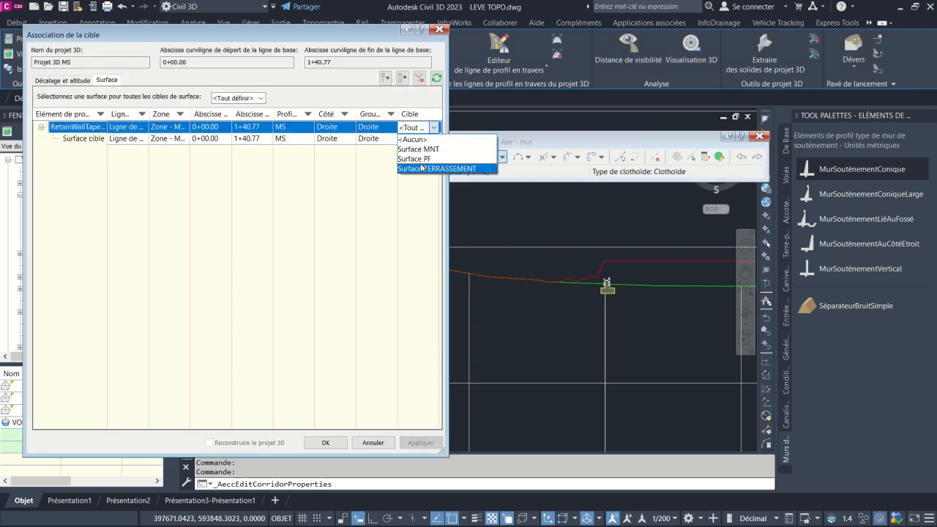
{"action": "left_click", "coordinate": [422, 168]}
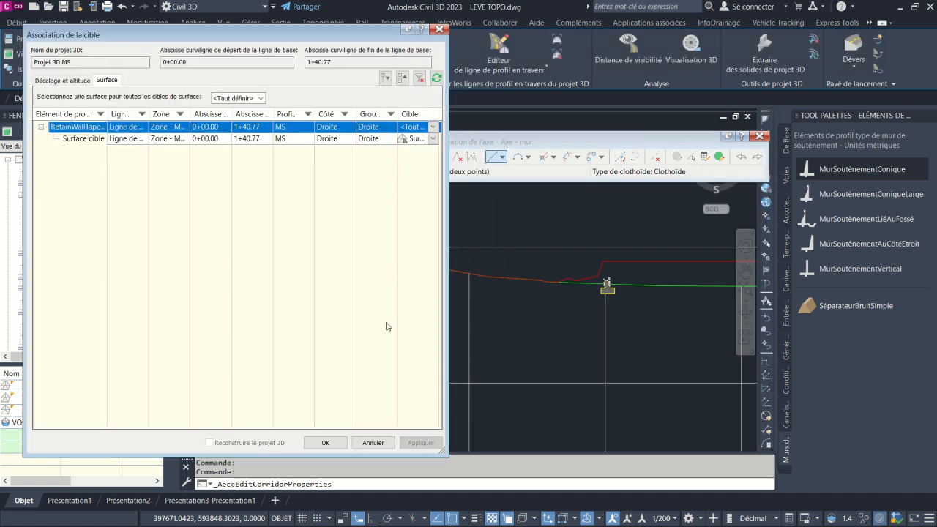
{"action": "left_click", "coordinate": [325, 442]}
{"action": "left_click", "coordinate": [426, 322]}
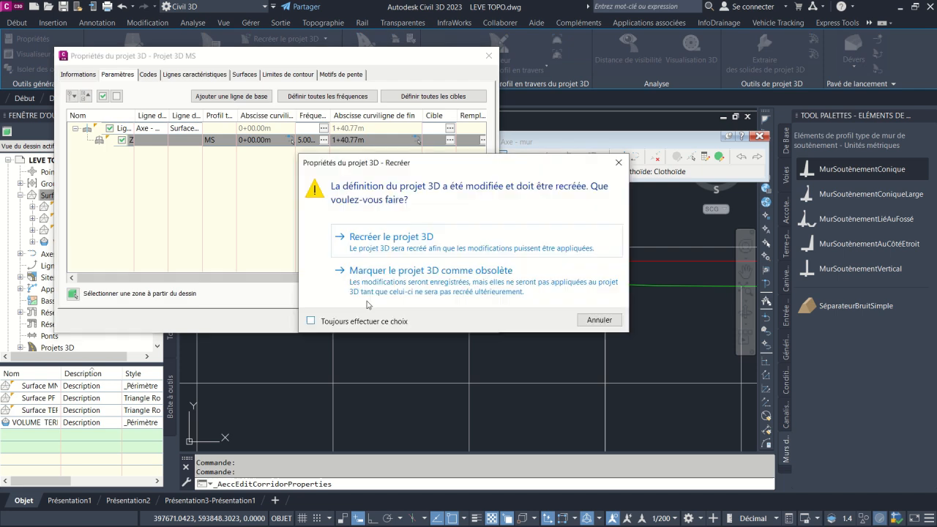
{"action": "left_click", "coordinate": [403, 241]}
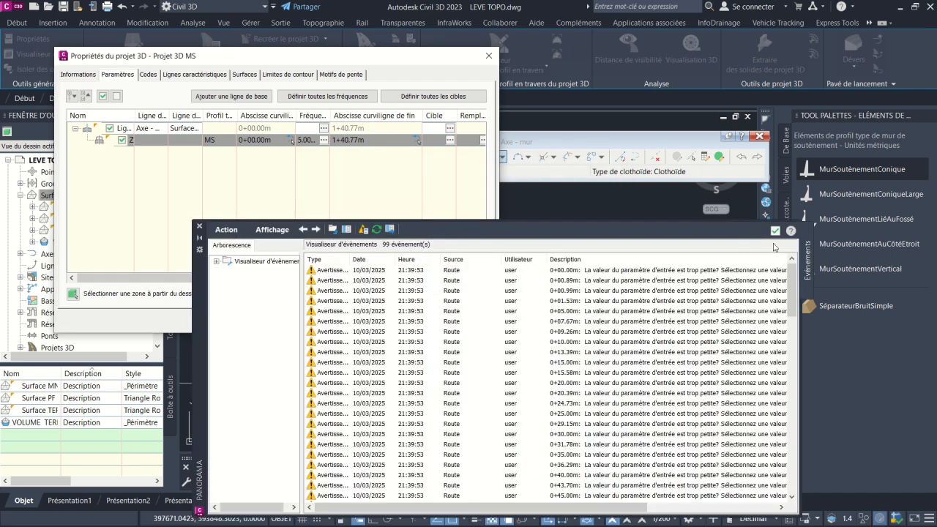
- Accept the properties of corridor Projet 3D MS and return to the wall's cross-section
{"action": "left_click", "coordinate": [173, 231]}
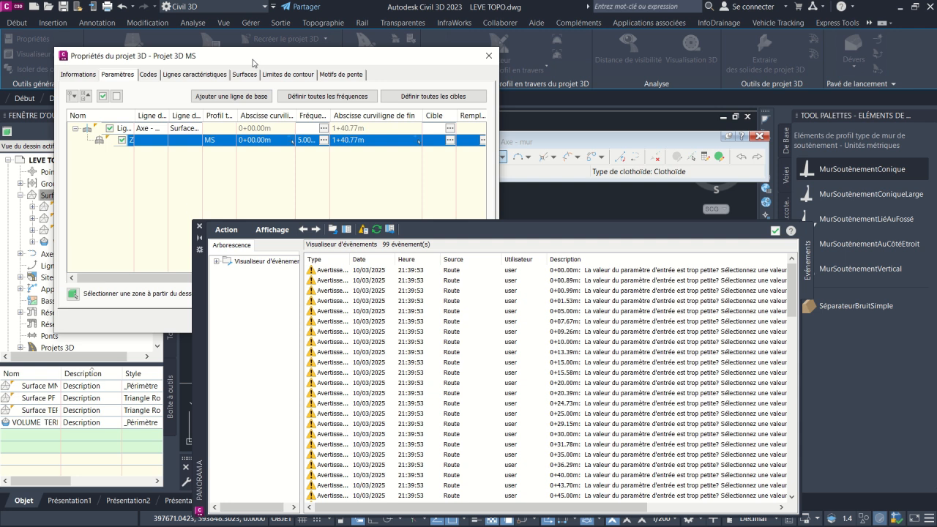
{"action": "left_click_drag", "start_coordinate": [252, 63], "coordinate": [48, 11]}
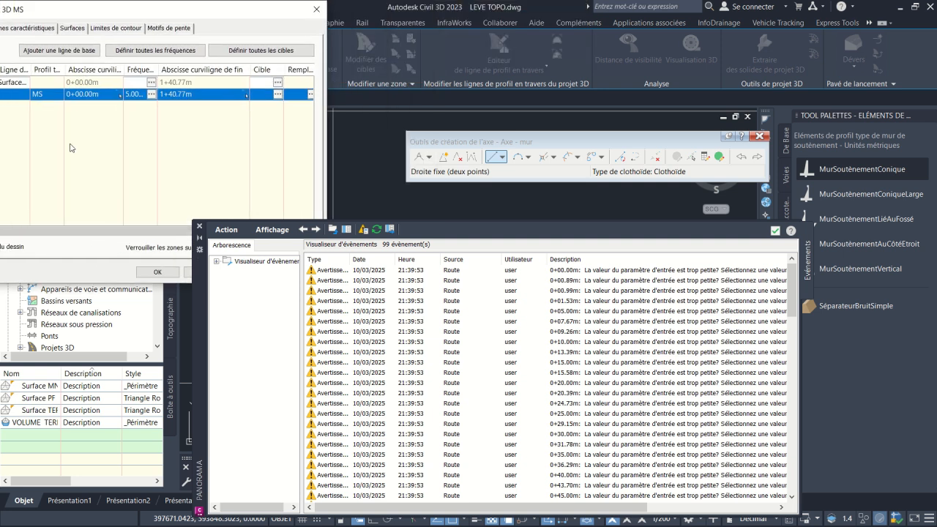
{"action": "left_click", "coordinate": [148, 269]}
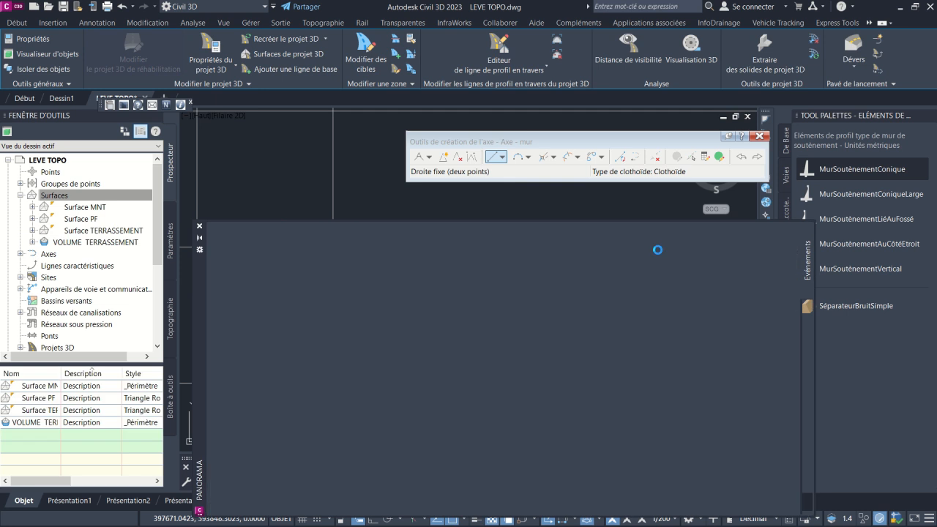
- Examine how the retaining wall meets the red earthwork line in the cross-section at station 1+20.00
{"action": "scroll", "coordinate": [487, 257], "scroll_direction": "up", "scroll_amount": 5}
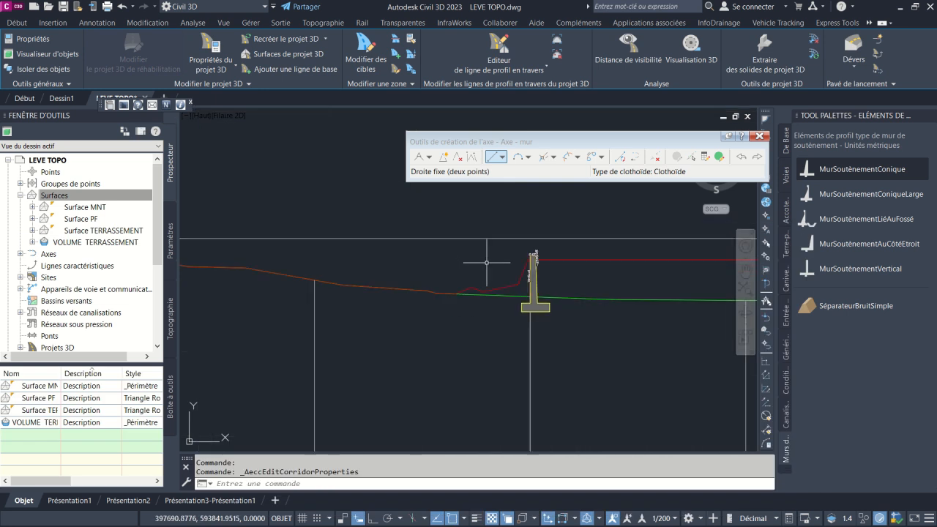
{"action": "scroll", "coordinate": [522, 246], "scroll_direction": "up", "scroll_amount": 3}
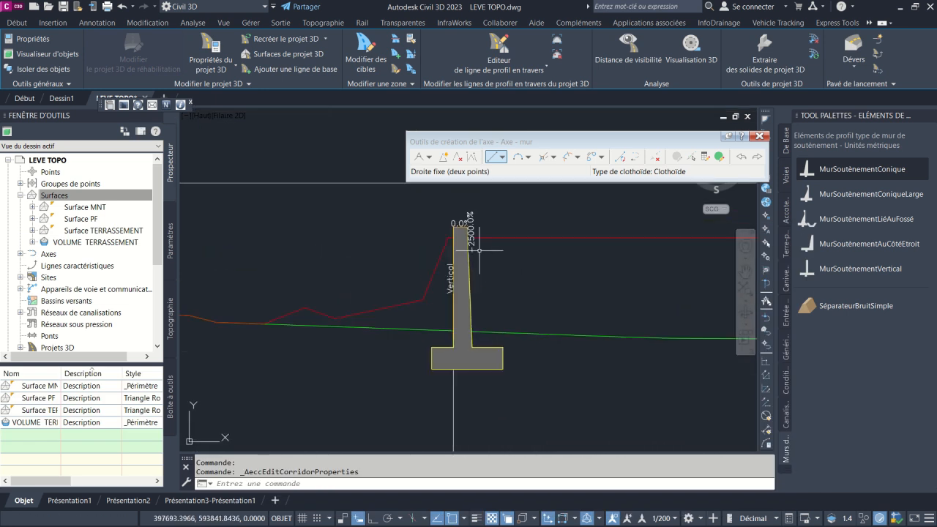
{"action": "mouse_move", "coordinate": [466, 286]}
{"action": "middle_mouse_down"}
{"action": "mouse_move", "coordinate": [410, 315]}
{"action": "mouse_move", "coordinate": [413, 293]}
{"action": "mouse_move", "coordinate": [413, 328]}
{"action": "middle_mouse_up"}
{"action": "scroll", "coordinate": [422, 356], "scroll_direction": "down", "scroll_amount": 2}
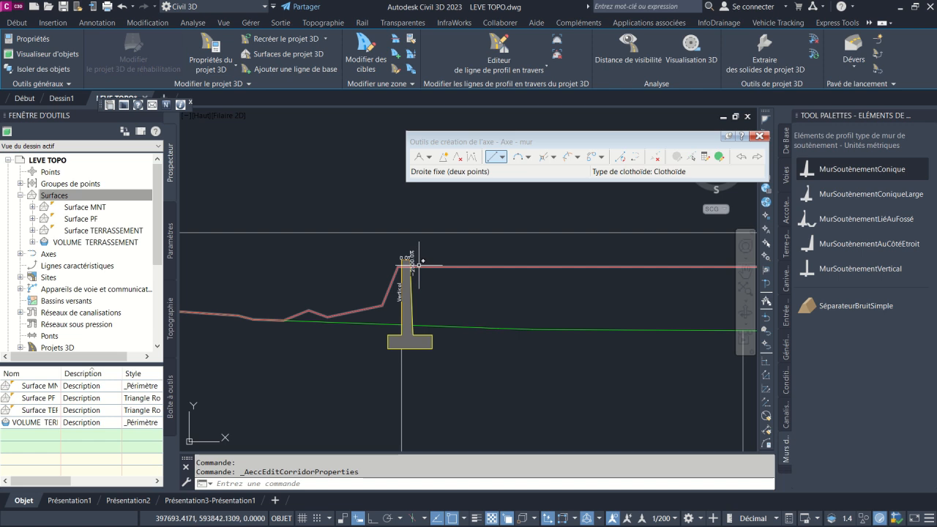
{"action": "scroll", "coordinate": [381, 301], "scroll_direction": "up", "scroll_amount": 2}
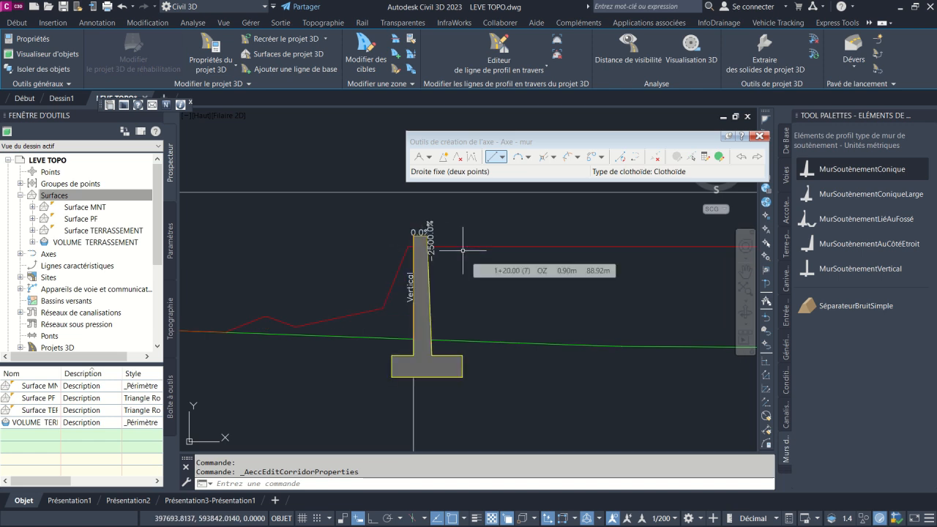
{"action": "scroll", "coordinate": [436, 249], "scroll_direction": "down", "scroll_amount": 2}
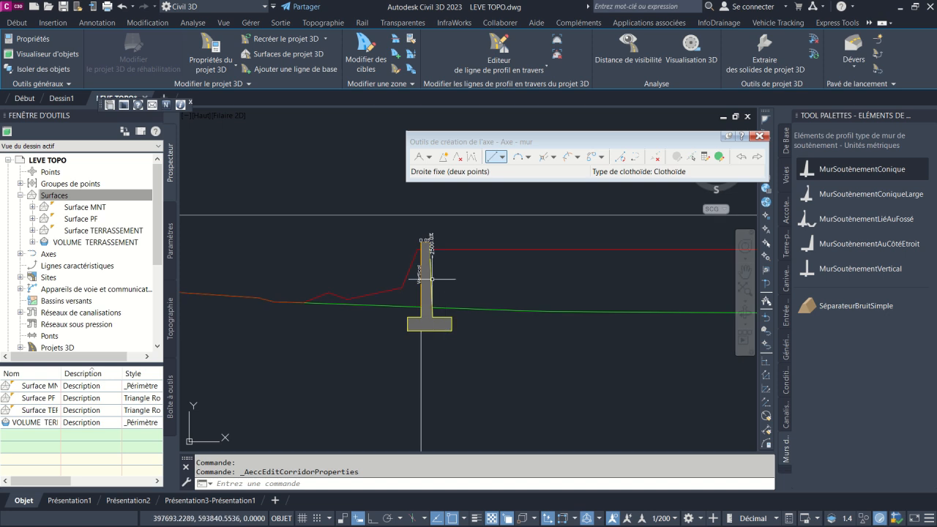
{"action": "scroll", "coordinate": [432, 278], "scroll_direction": "down", "scroll_amount": 3}
{"action": "scroll", "coordinate": [433, 310], "scroll_direction": "up", "scroll_amount": 2}
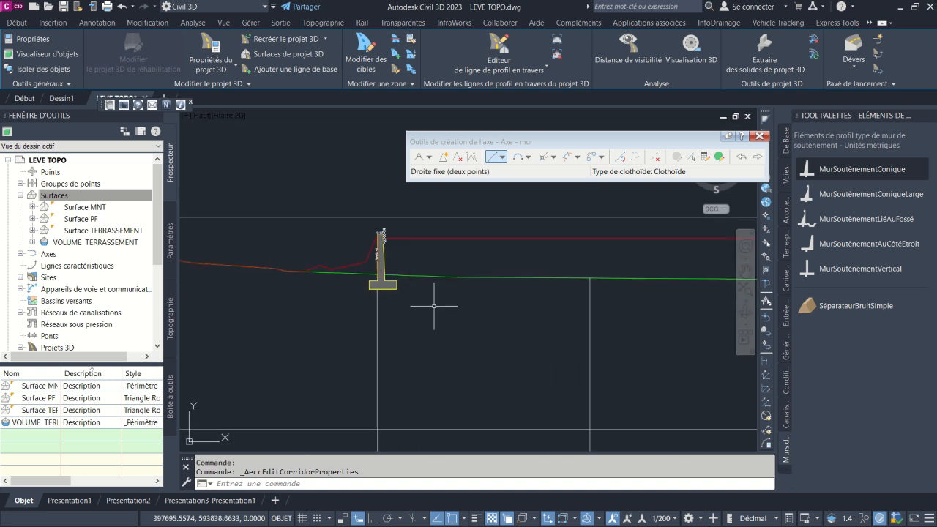
{"action": "scroll", "coordinate": [484, 267], "scroll_direction": "down", "scroll_amount": 6}
{"action": "scroll", "coordinate": [484, 267], "scroll_direction": "up", "scroll_amount": 8}
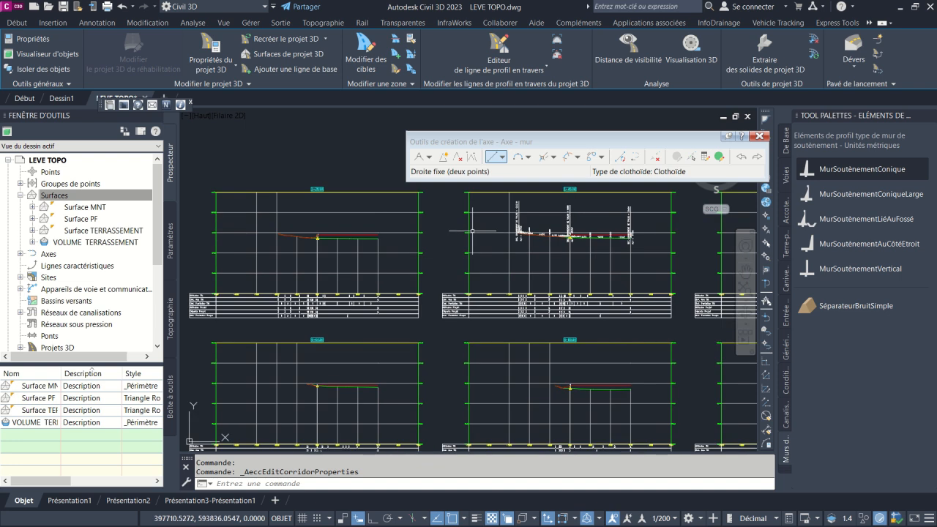
- Compare the wall's height and footing with the terrain and earthwork lines in other cross-sections, including station 0+60.00
{"action": "scroll", "coordinate": [522, 290], "scroll_direction": "down", "scroll_amount": 7}
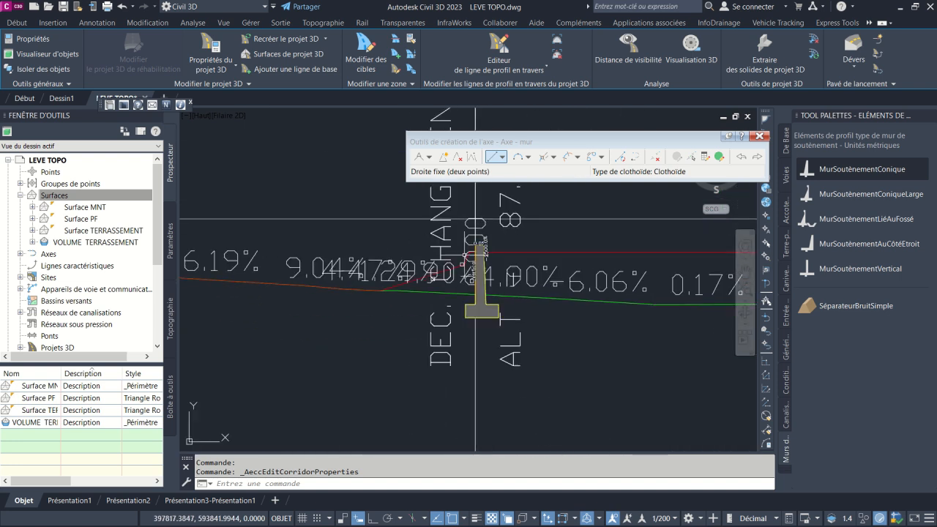
{"action": "scroll", "coordinate": [560, 376], "scroll_direction": "up", "scroll_amount": 6}
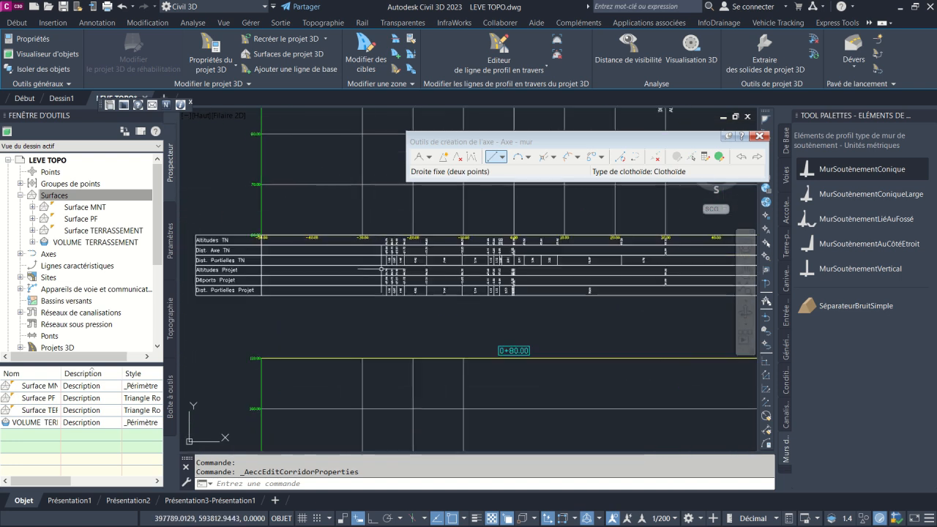
{"action": "scroll", "coordinate": [533, 352], "scroll_direction": "down", "scroll_amount": 4}
{"action": "scroll", "coordinate": [576, 342], "scroll_direction": "up", "scroll_amount": 5}
{"action": "scroll", "coordinate": [539, 279], "scroll_direction": "up", "scroll_amount": 6}
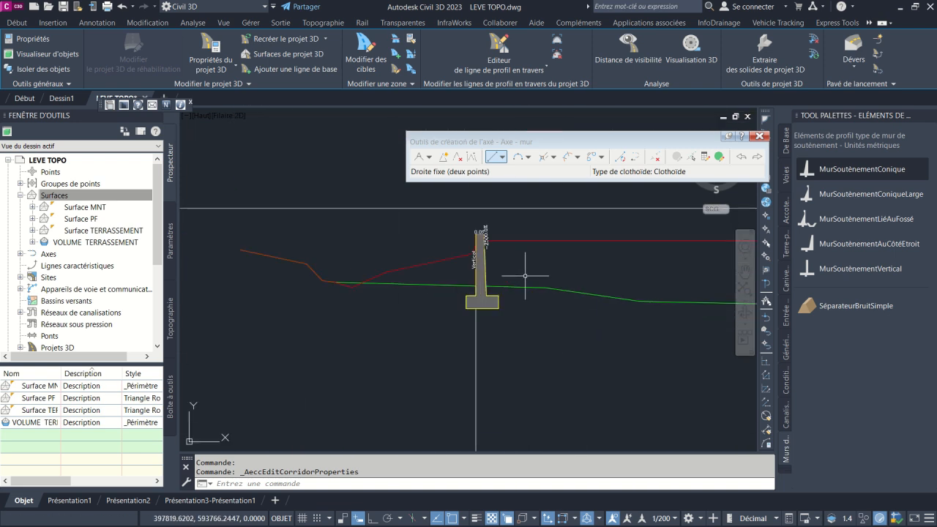
{"action": "scroll", "coordinate": [454, 245], "scroll_direction": "down", "scroll_amount": 2}
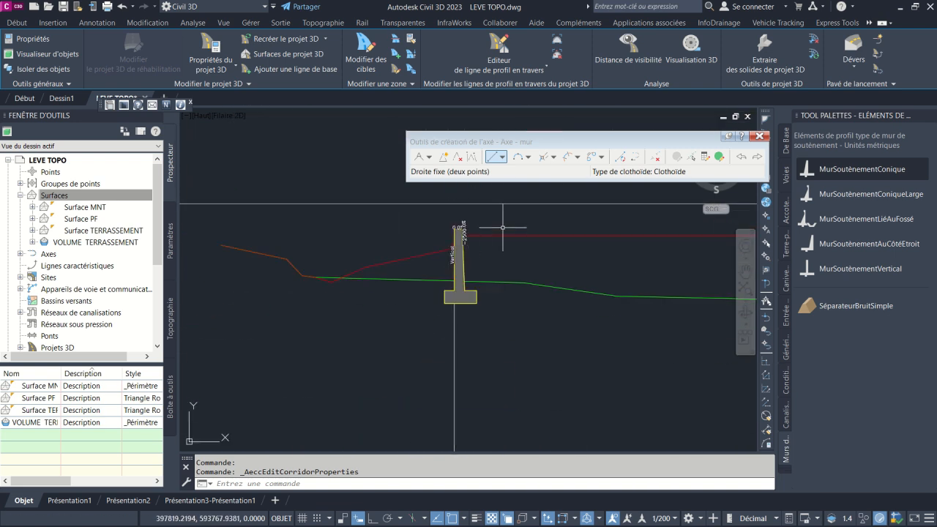
{"action": "scroll", "coordinate": [480, 256], "scroll_direction": "up", "scroll_amount": 4}
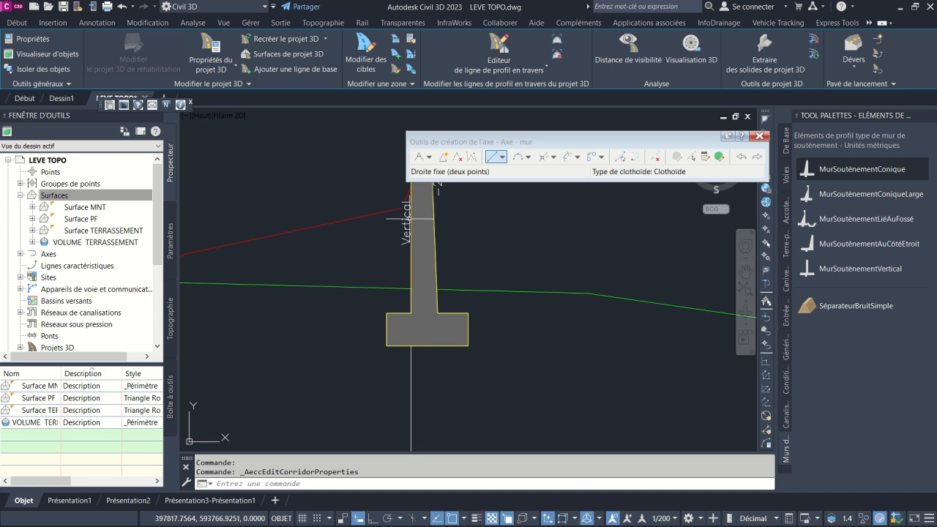
{"action": "scroll", "coordinate": [411, 218], "scroll_direction": "down", "scroll_amount": 12}
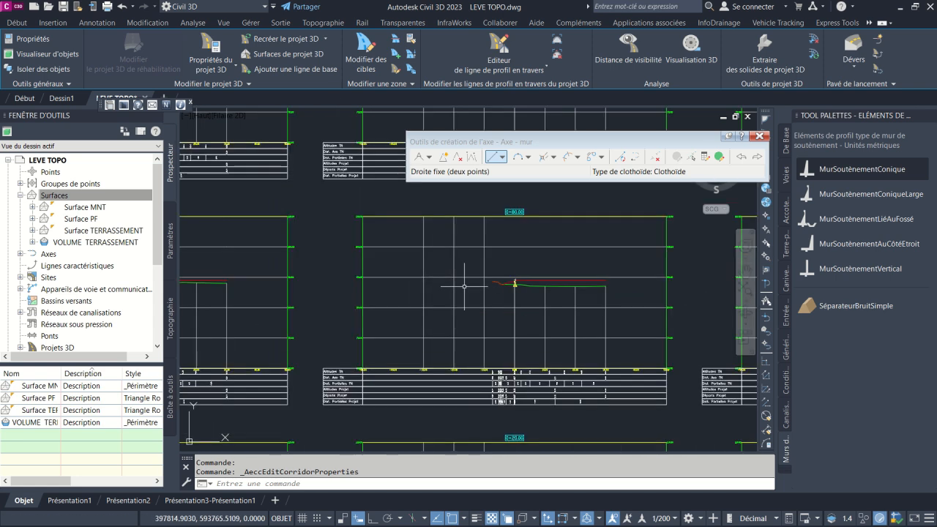
{"action": "scroll", "coordinate": [464, 287], "scroll_direction": "up", "scroll_amount": 10}
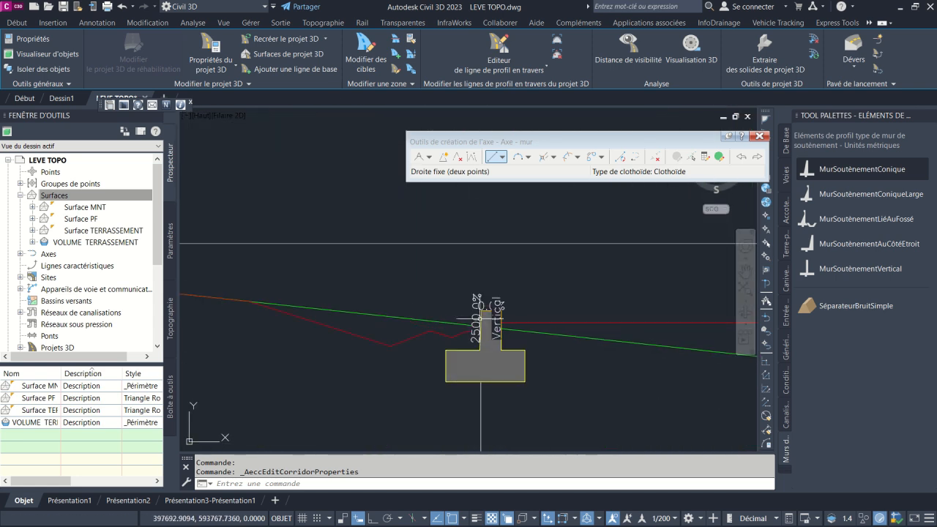
{"action": "scroll", "coordinate": [480, 319], "scroll_direction": "down", "scroll_amount": 2}
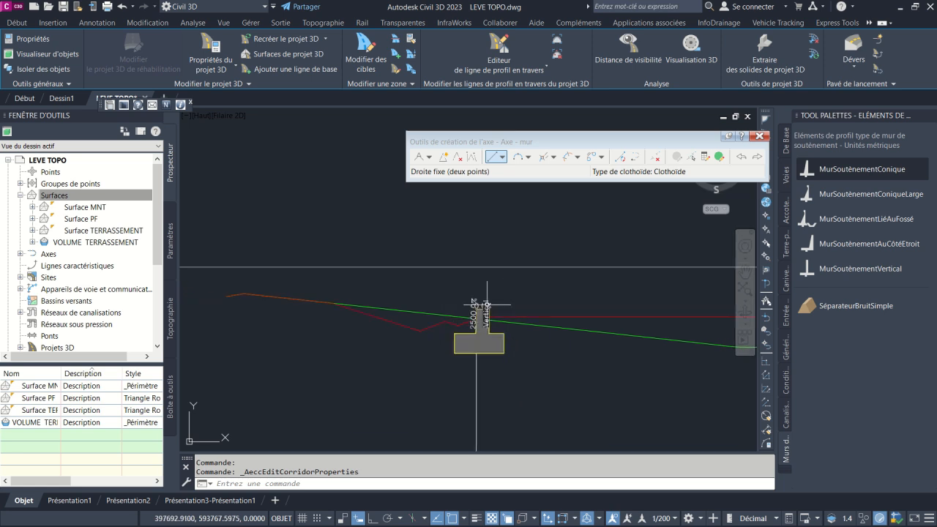
{"action": "scroll", "coordinate": [479, 337], "scroll_direction": "up", "scroll_amount": 2}
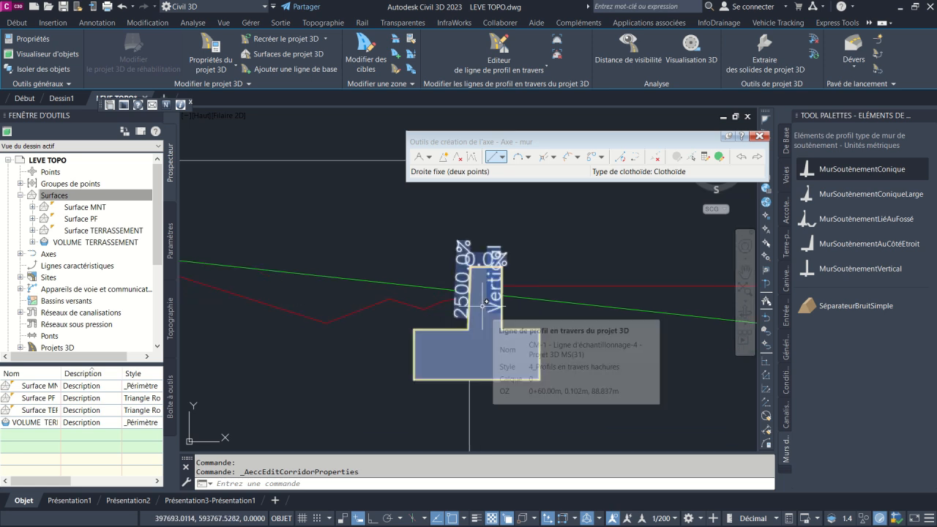
{"action": "scroll", "coordinate": [481, 309], "scroll_direction": "down", "scroll_amount": 8}
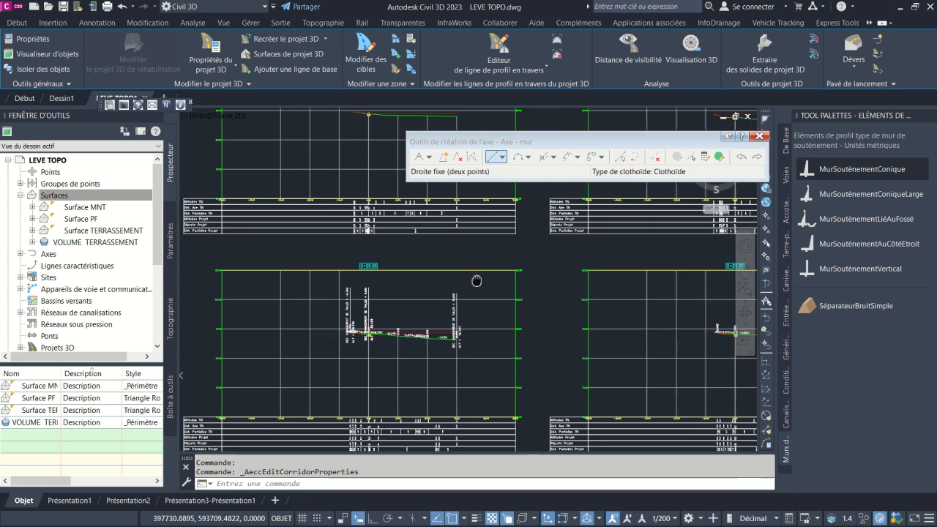
- Erase the DEC. CHANGEMENT DE TALUS and ALT labels from the cross-section where they overlap the retaining wall
{"action": "scroll", "coordinate": [385, 325], "scroll_direction": "up", "scroll_amount": 3}
{"action": "scroll", "coordinate": [352, 318], "scroll_direction": "up", "scroll_amount": 10}
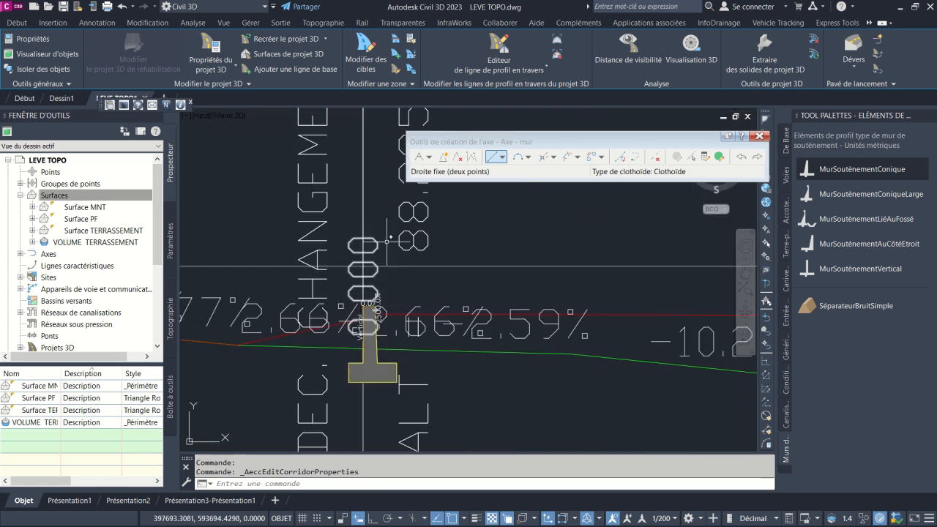
{"action": "left_click", "coordinate": [265, 214]}
{"action": "key", "text": "Escape"}
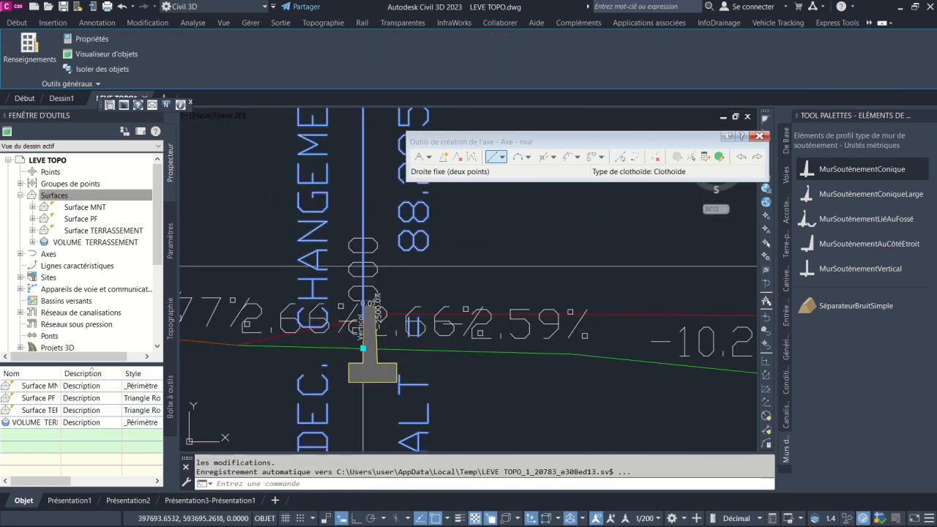
{"action": "left_click", "coordinate": [443, 219]}
{"action": "key", "text": "Escape"}
{"action": "scroll", "coordinate": [290, 265], "scroll_direction": "down", "scroll_amount": 6}
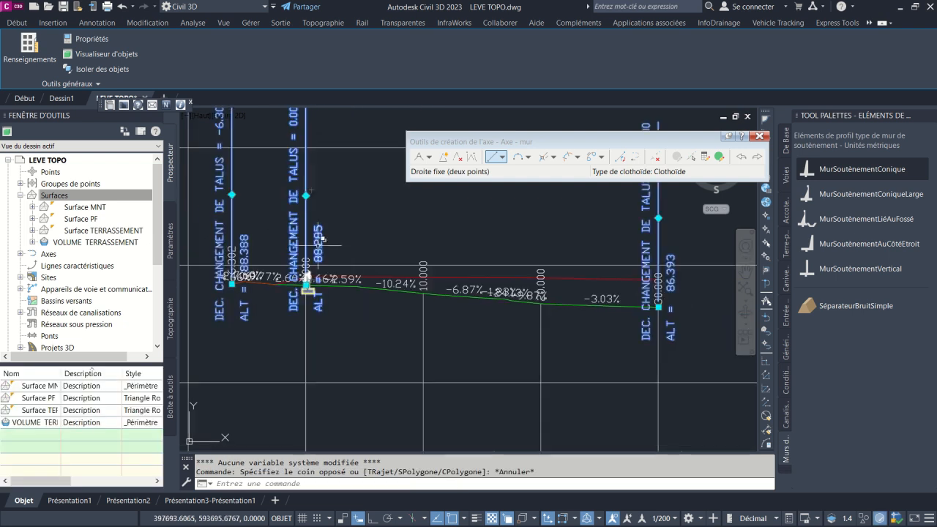
{"action": "key", "text": "Delete"}
- Erase the slope percentage labels and the offset labels around the wall in the same cross-section
{"action": "scroll", "coordinate": [294, 286], "scroll_direction": "up", "scroll_amount": 6}
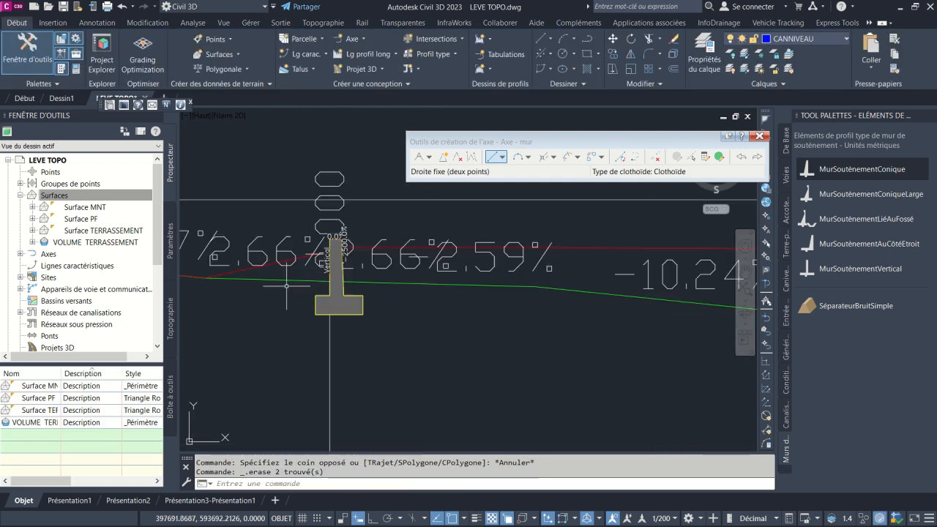
{"action": "left_click", "coordinate": [412, 257]}
{"action": "key", "text": "Delete"}
{"action": "left_click", "coordinate": [322, 172]}
{"action": "key", "text": "Delete"}
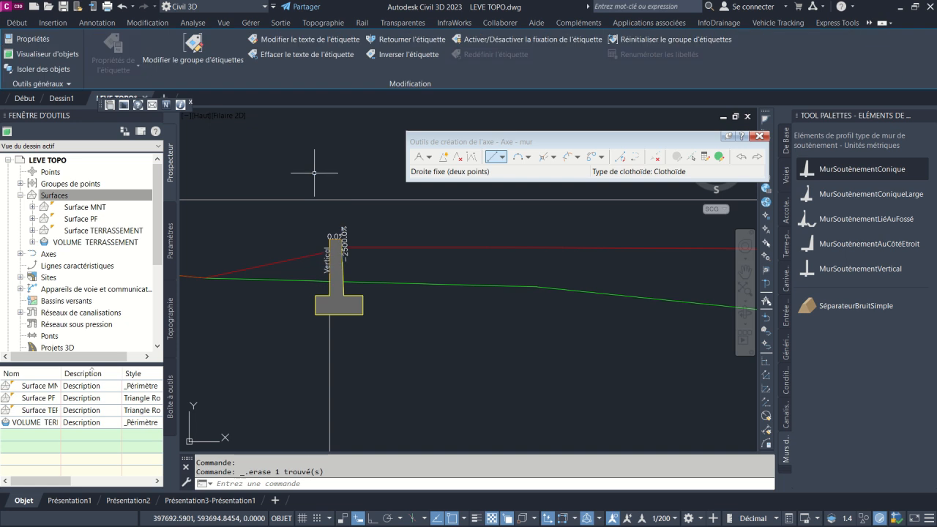
- Select the section view of a wall cross-section without labels and start generating a volume report from it
{"action": "scroll", "coordinate": [356, 253], "scroll_direction": "down", "scroll_amount": 10}
{"action": "middle_click_drag", "start_coordinate": [359, 277], "coordinate": [372, 349]}
{"action": "middle_click_drag", "start_coordinate": [364, 280], "coordinate": [412, 416]}
{"action": "middle_click_drag", "start_coordinate": [408, 259], "coordinate": [416, 329]}
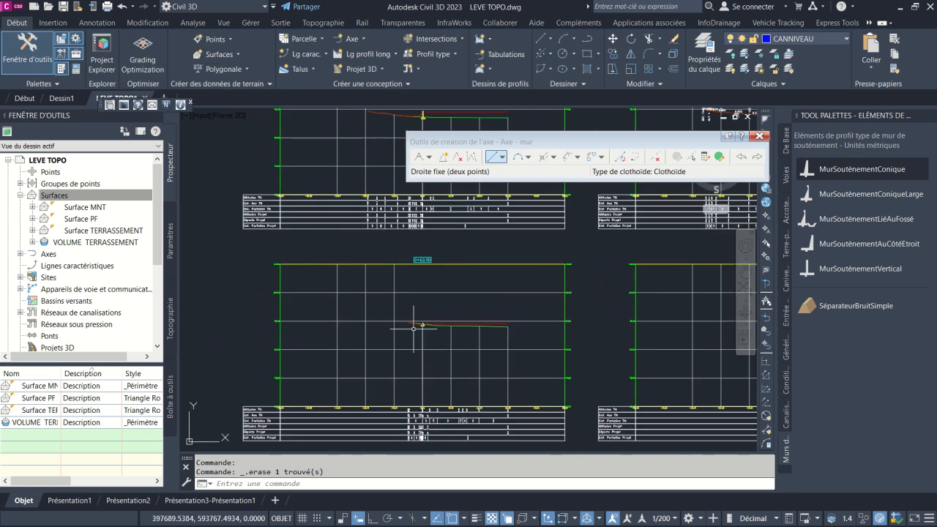
{"action": "scroll", "coordinate": [428, 317], "scroll_direction": "up", "scroll_amount": 4}
{"action": "scroll", "coordinate": [434, 323], "scroll_direction": "down", "scroll_amount": 4}
{"action": "scroll", "coordinate": [414, 289], "scroll_direction": "up", "scroll_amount": 6}
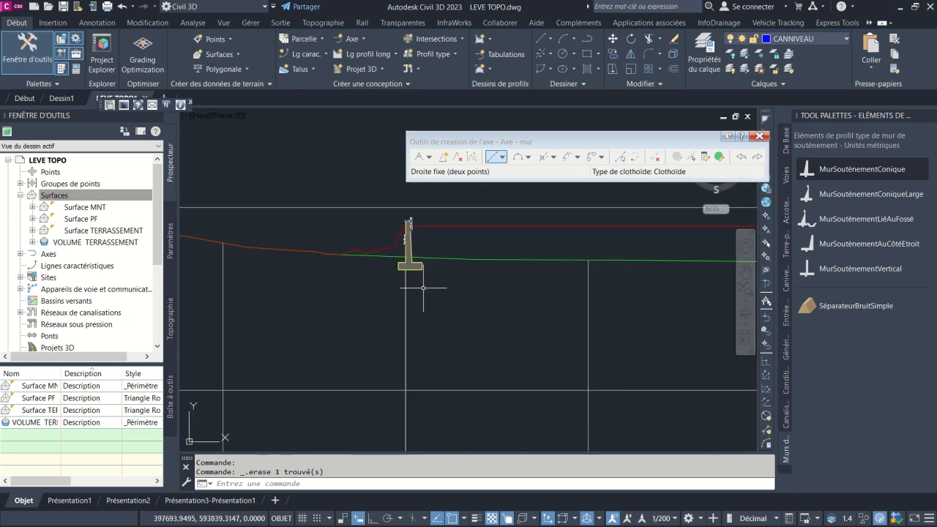
{"action": "left_click", "coordinate": [369, 317]}
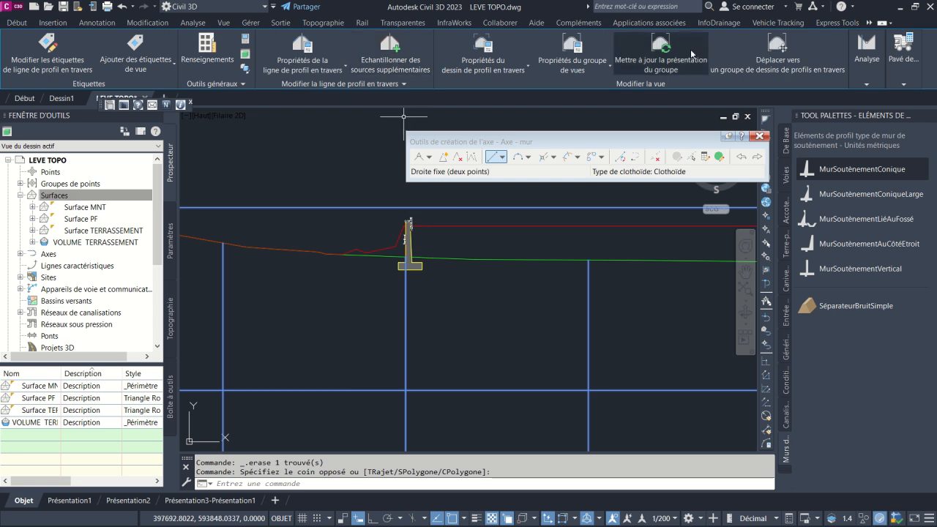
{"action": "left_click", "coordinate": [905, 64]}
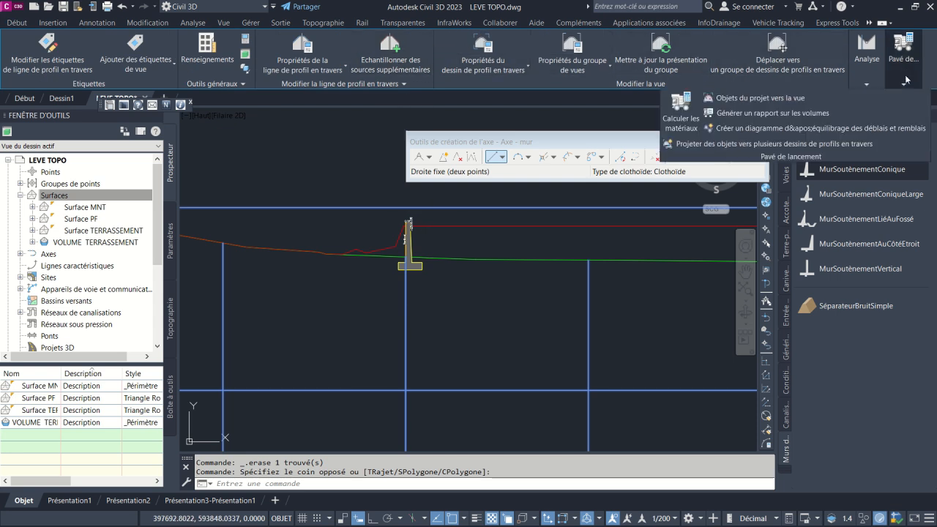
{"action": "left_click", "coordinate": [724, 115]}
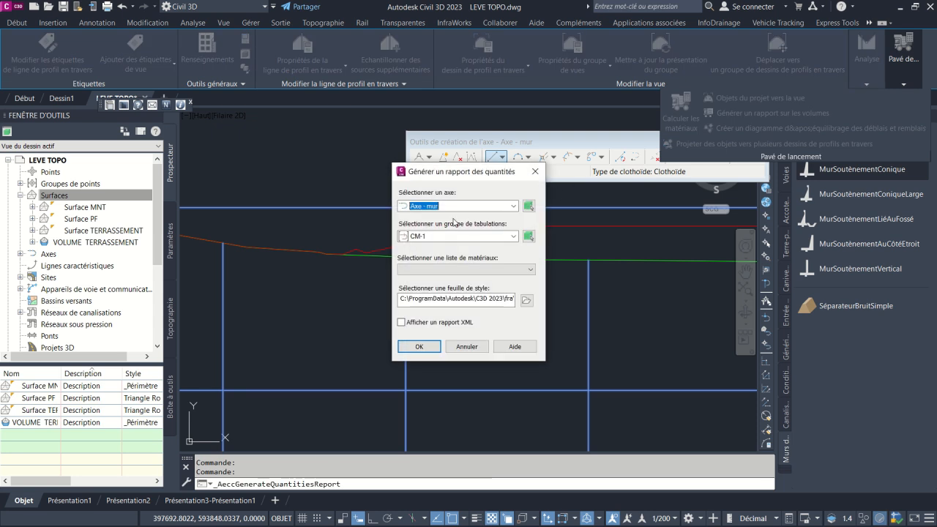
- Try to generate a quantities report for Axe - mur and sample line group CM-1 using the _Equilibrage_Deb-Remb_FRA style sheet
{"action": "left_click", "coordinate": [526, 300]}
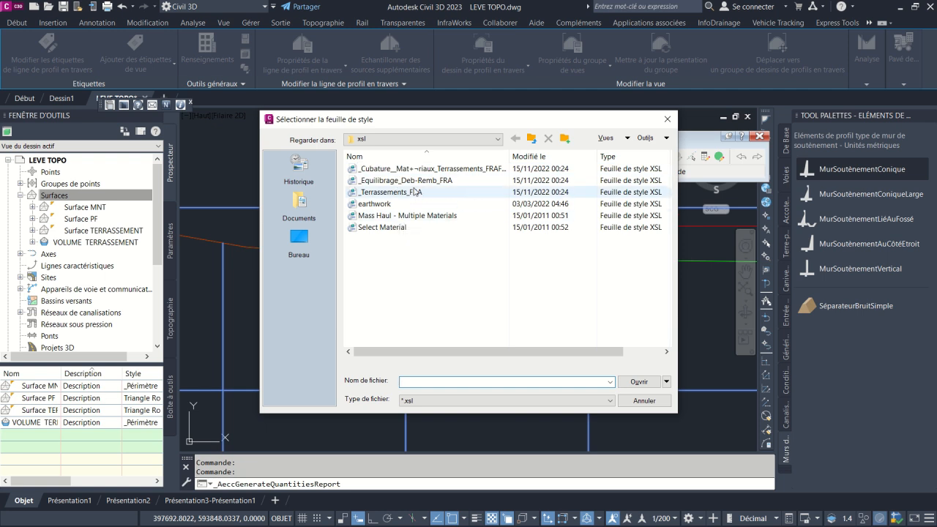
{"action": "double_click", "coordinate": [431, 169]}
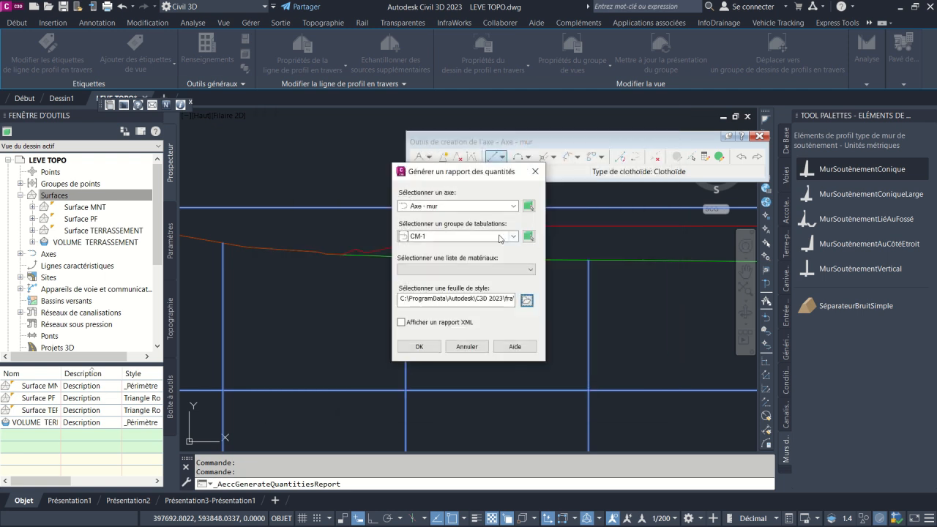
{"action": "left_click", "coordinate": [511, 272]}
{"action": "left_click", "coordinate": [527, 301]}
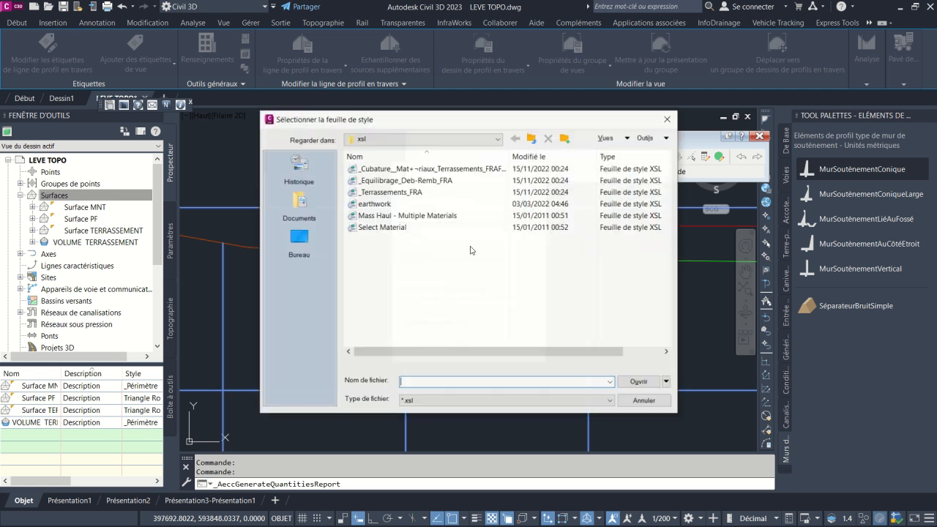
{"action": "left_click", "coordinate": [397, 180]}
{"action": "left_click", "coordinate": [639, 381]}
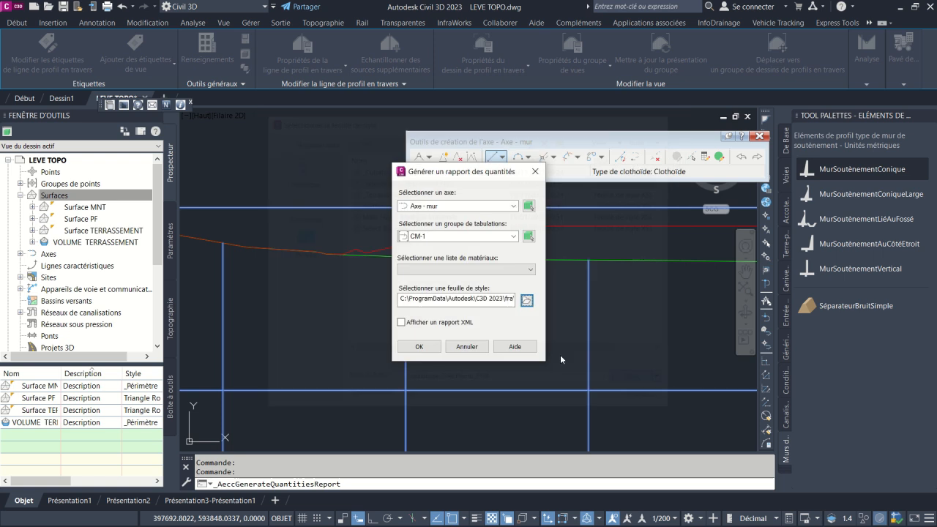
{"action": "left_click", "coordinate": [419, 346]}
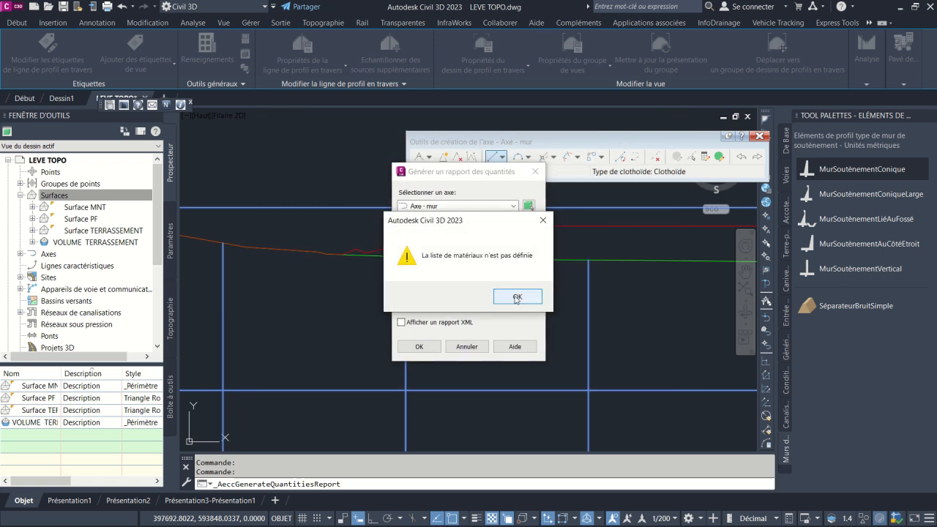
{"action": "left_click", "coordinate": [517, 297]}
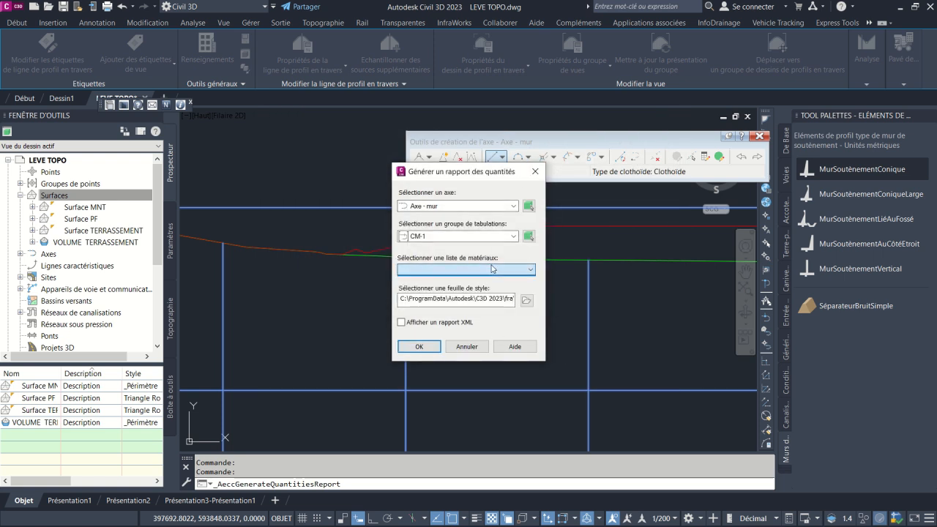
- Try to generate the quantities report with the _Cubature_..._Terrassements style sheet, and close the report dialog
{"action": "left_click", "coordinate": [526, 299]}
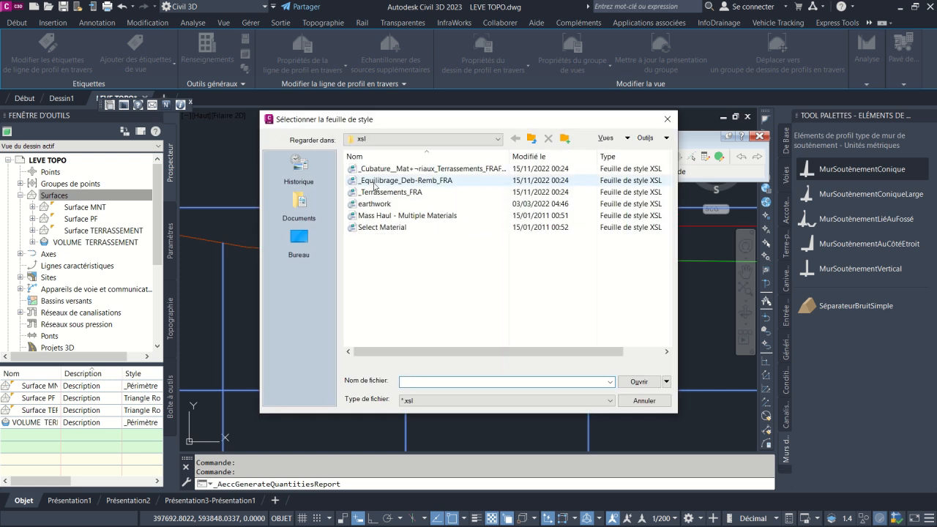
{"action": "left_click", "coordinate": [413, 169]}
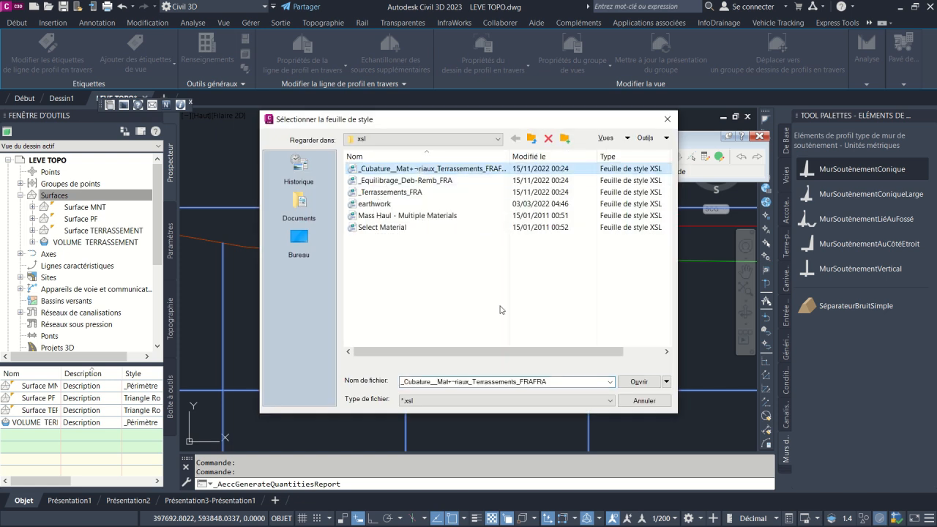
{"action": "left_click", "coordinate": [639, 382]}
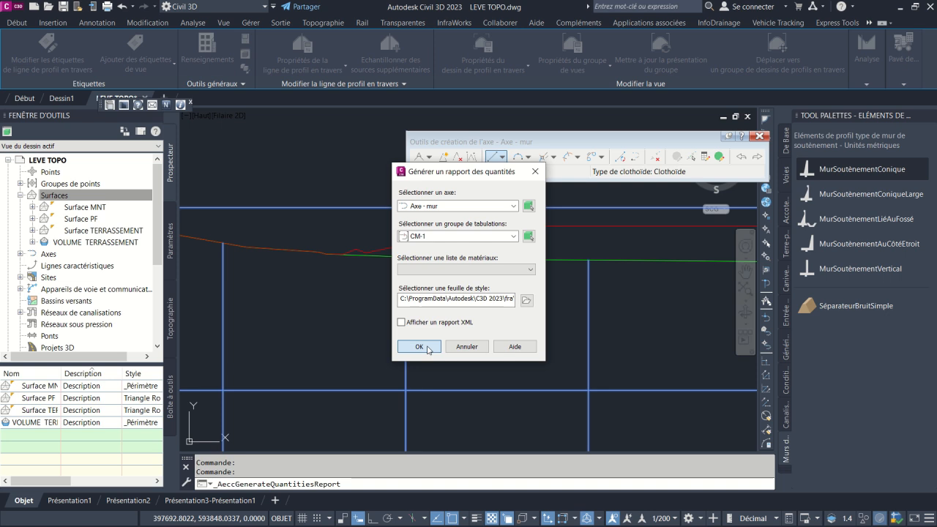
{"action": "left_click", "coordinate": [429, 350]}
{"action": "left_click", "coordinate": [502, 296]}
{"action": "left_click", "coordinate": [535, 171]}
- Select the section view of the wall cross-section and start computing materials for sample line group CM-1
{"action": "scroll", "coordinate": [515, 242], "scroll_direction": "down", "scroll_amount": 4}
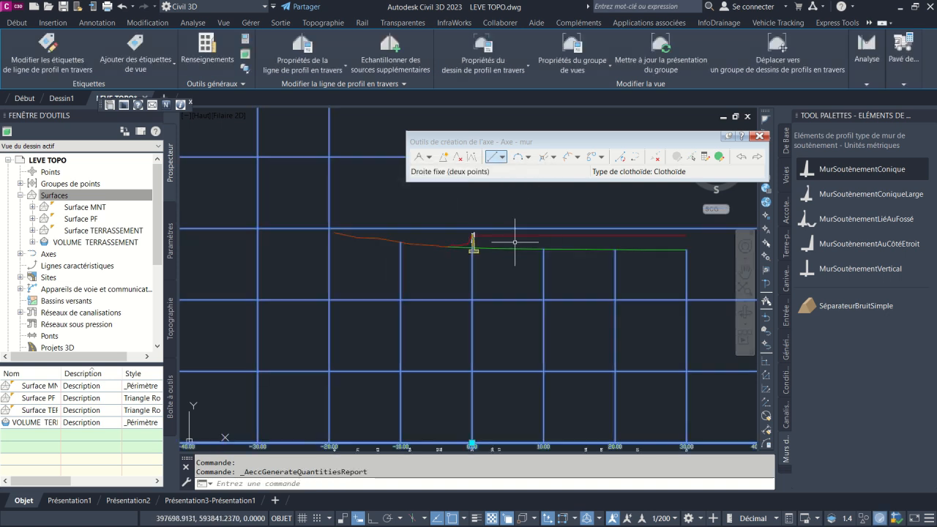
{"action": "middle_click_drag", "start_coordinate": [499, 250], "coordinate": [469, 261]}
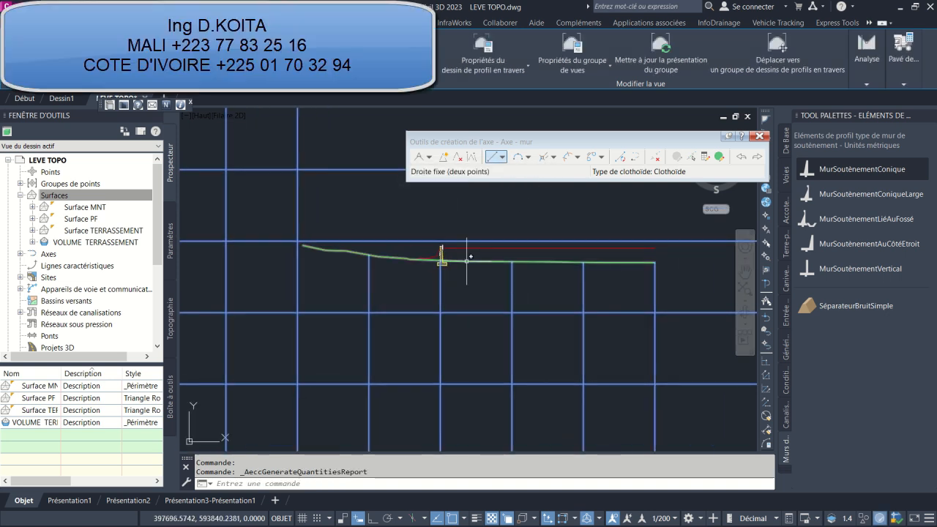
{"action": "key", "text": "Escape"}
{"action": "scroll", "coordinate": [468, 276], "scroll_direction": "up", "scroll_amount": 2}
{"action": "left_click", "coordinate": [440, 295]}
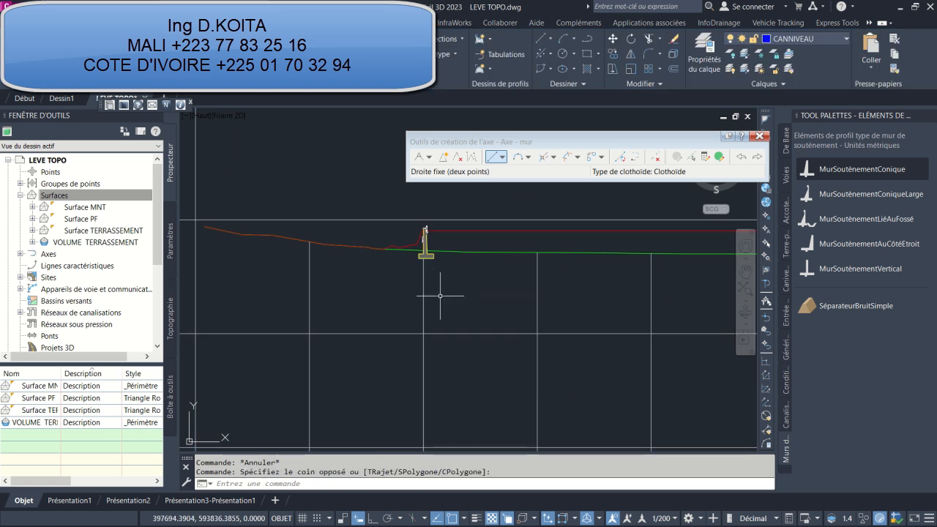
{"action": "left_click", "coordinate": [397, 299]}
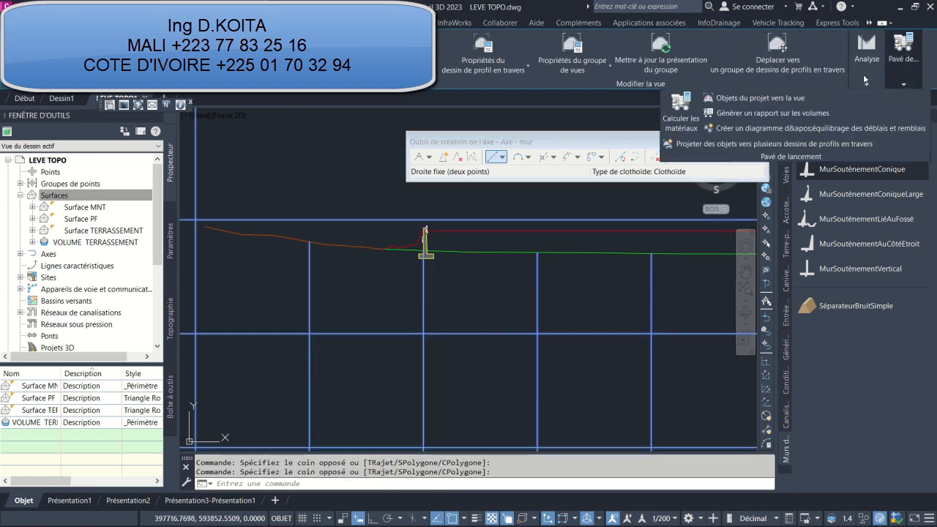
{"action": "left_click", "coordinate": [692, 118]}
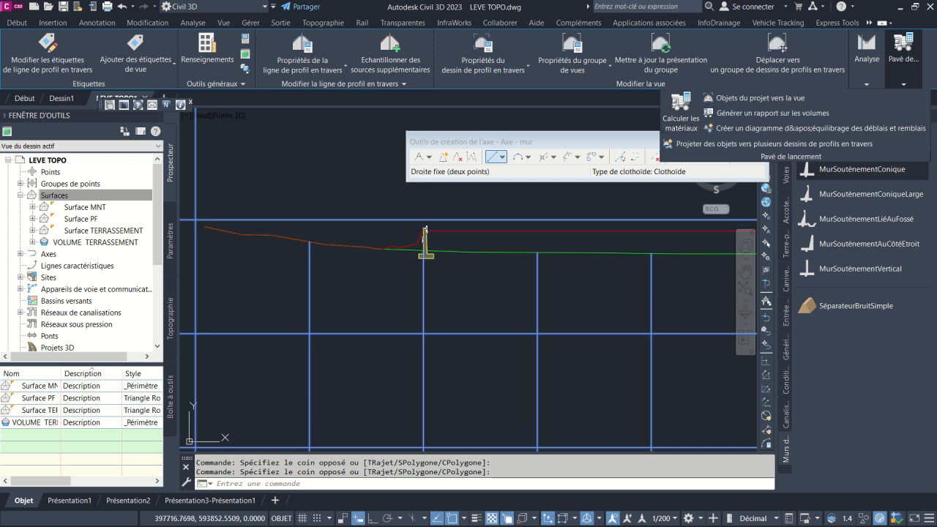
{"action": "left_click", "coordinate": [420, 301]}
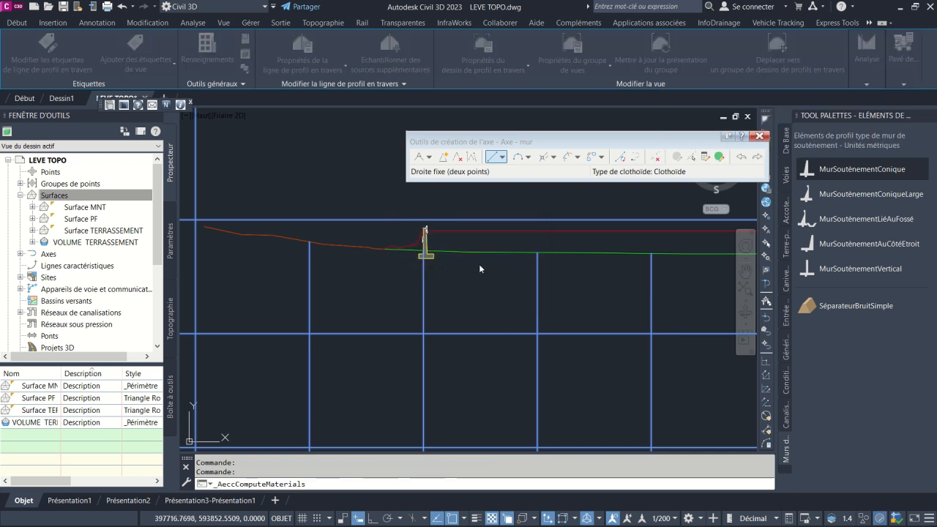
{"action": "left_click", "coordinate": [485, 168]}
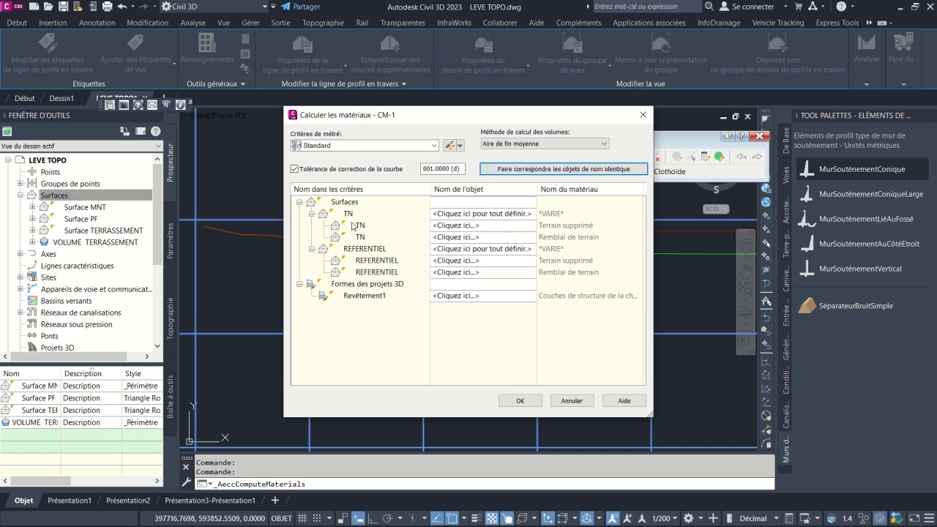
- Under the Standard criteria, assign Surface MNT to TN for Terrain supprimé and Surface TERRASSEMENT to TN for Remblai de terrain
{"action": "left_click", "coordinate": [456, 215]}
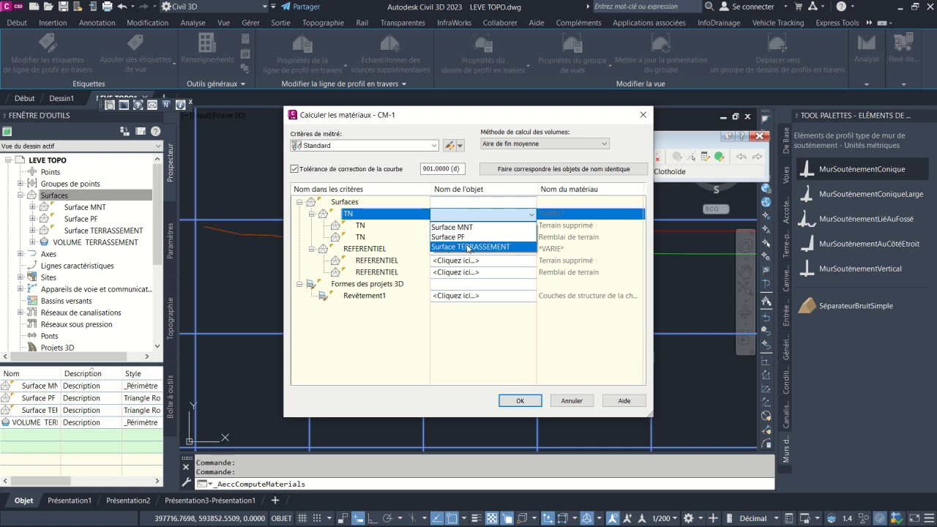
{"action": "left_click", "coordinate": [350, 221]}
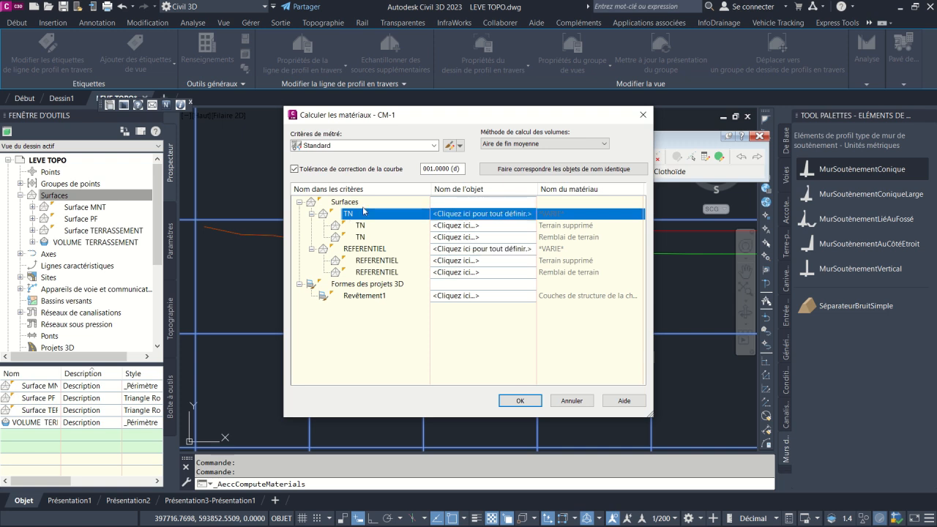
{"action": "left_click", "coordinate": [507, 225]}
{"action": "left_click", "coordinate": [469, 239]}
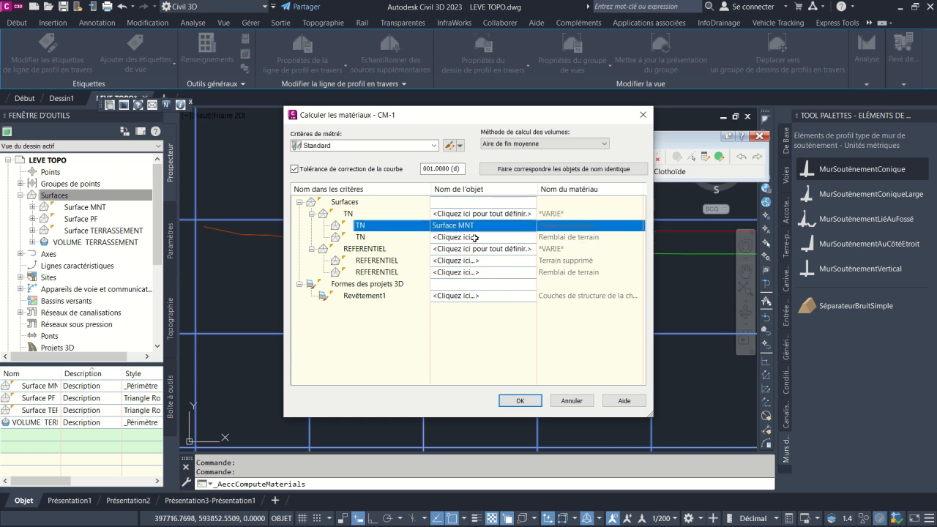
{"action": "left_click", "coordinate": [475, 238]}
{"action": "left_click", "coordinate": [472, 270]}
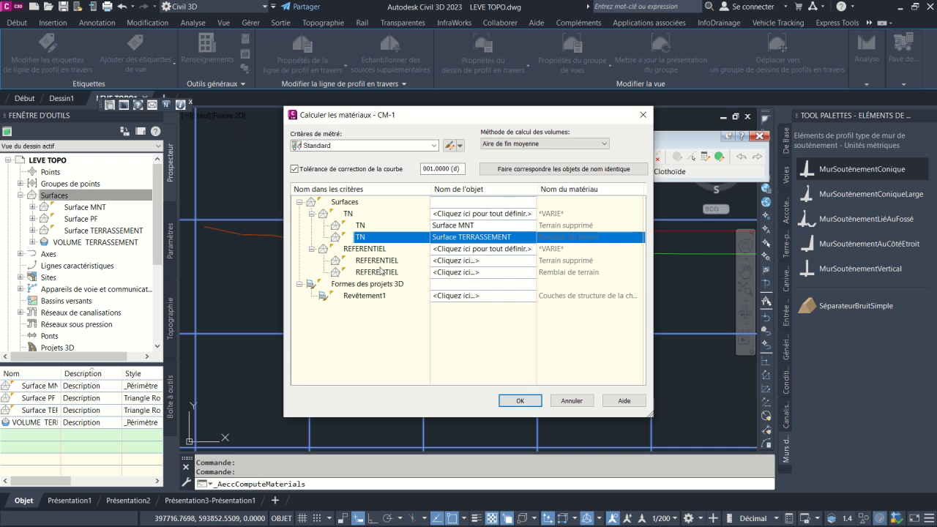
{"action": "left_click", "coordinate": [469, 249]}
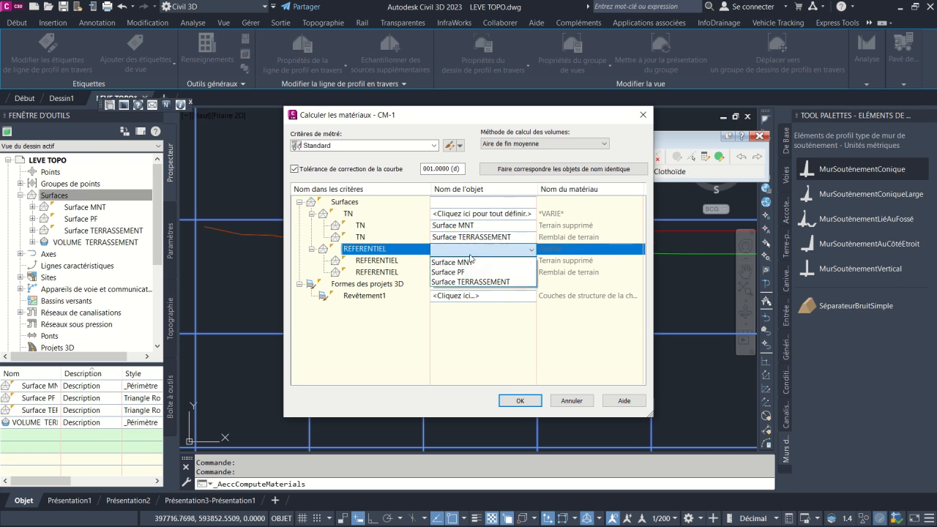
{"action": "left_click", "coordinate": [518, 169]}
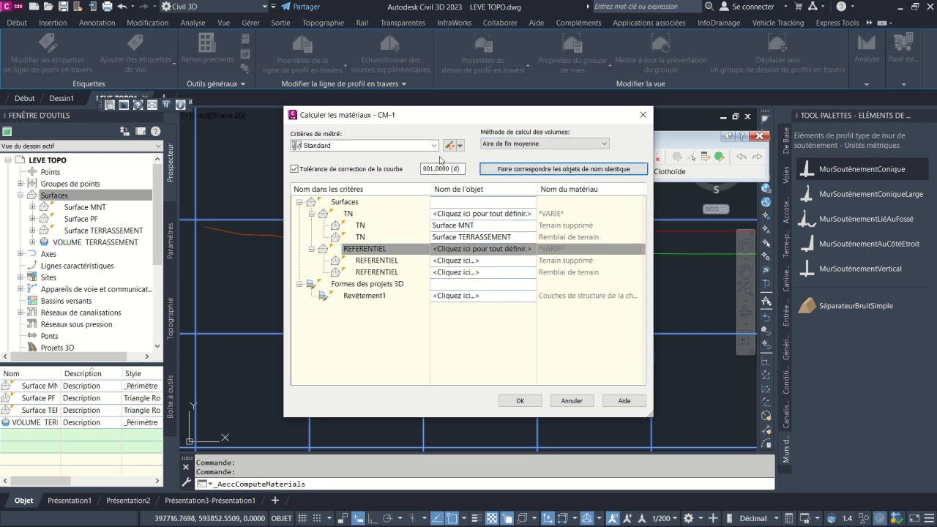
- Set the quantity takeoff criteria to Déblai-Remblai sur les tabulations and assign Surface MNT to all TN entries
{"action": "left_click", "coordinate": [360, 145]}
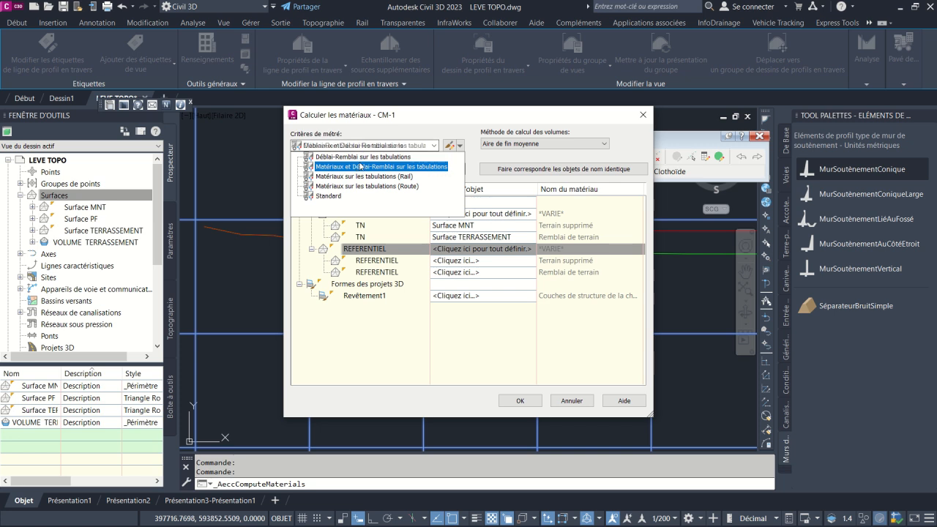
{"action": "left_click", "coordinate": [360, 157]}
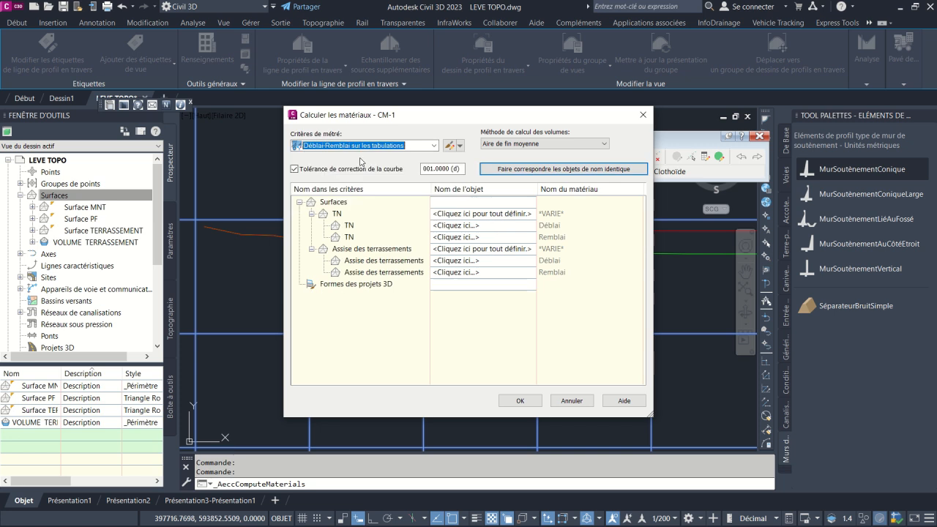
{"action": "left_click", "coordinate": [337, 213]}
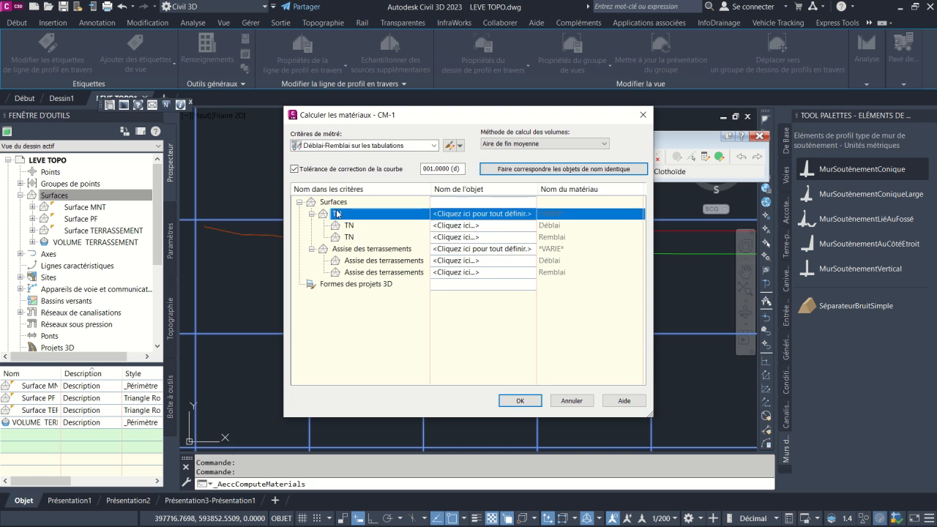
{"action": "left_click", "coordinate": [508, 214]}
{"action": "left_click", "coordinate": [474, 226]}
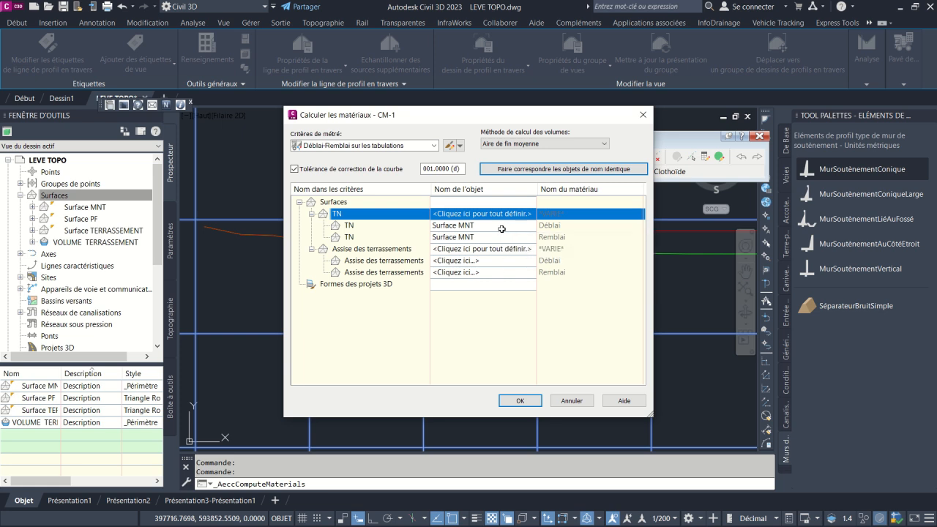
- Assign Surface TERRASSEMENT to all Assise des terrassements entries and compute the materials
{"action": "left_click", "coordinate": [474, 249]}
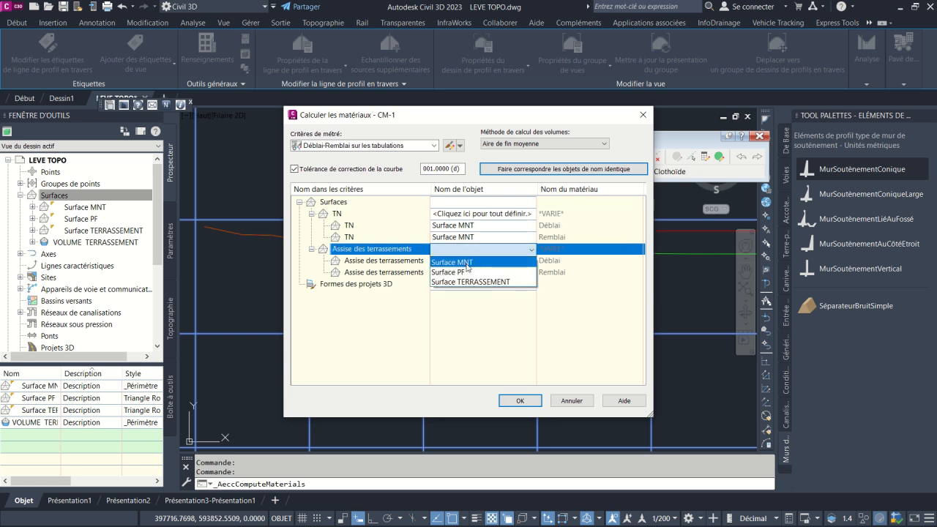
{"action": "left_click", "coordinate": [475, 282]}
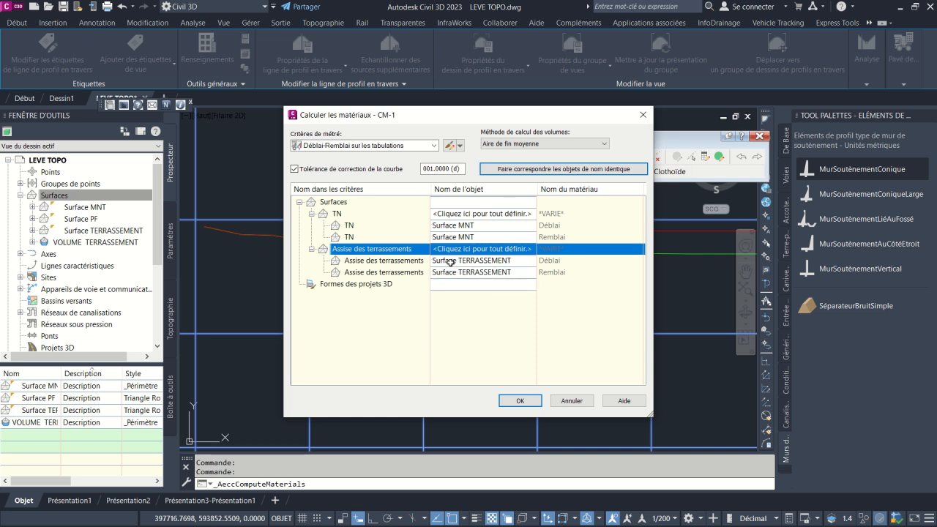
{"action": "left_click", "coordinate": [520, 401]}
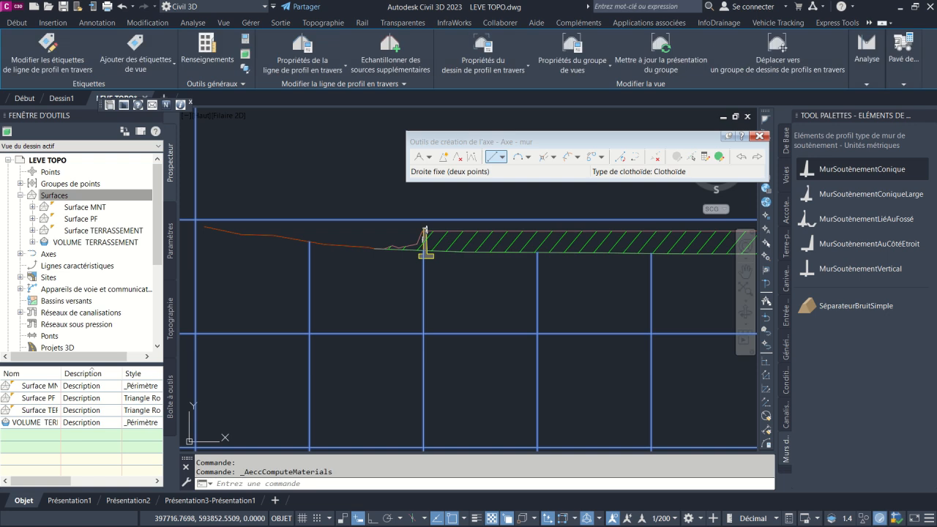
- Examine the hatched earthwork areas around the retaining wall in this and the neighbouring cross-sections
{"action": "scroll", "coordinate": [481, 259], "scroll_direction": "down", "scroll_amount": 6}
{"action": "scroll", "coordinate": [491, 258], "scroll_direction": "up", "scroll_amount": 6}
{"action": "key", "text": "Escape"}
{"action": "scroll", "coordinate": [373, 314], "scroll_direction": "up", "scroll_amount": 2}
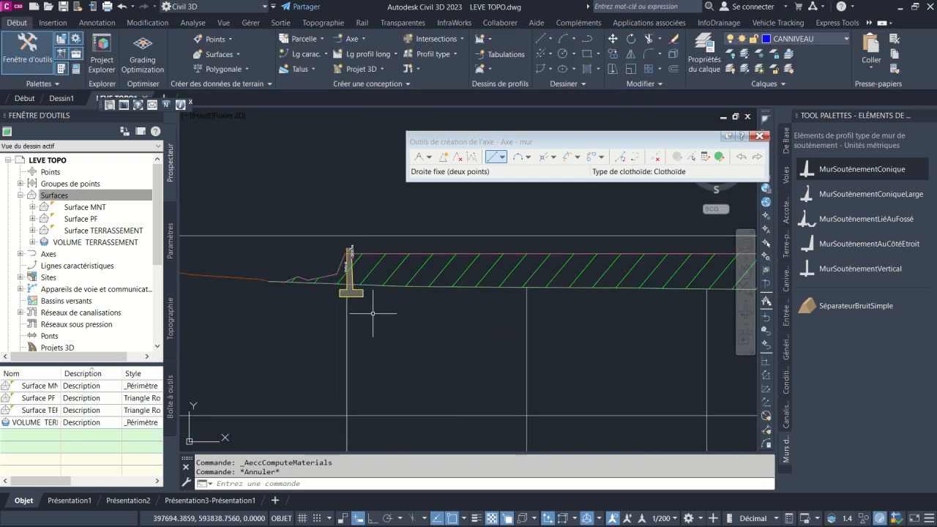
{"action": "scroll", "coordinate": [397, 245], "scroll_direction": "up", "scroll_amount": 4}
{"action": "scroll", "coordinate": [398, 245], "scroll_direction": "down", "scroll_amount": 8}
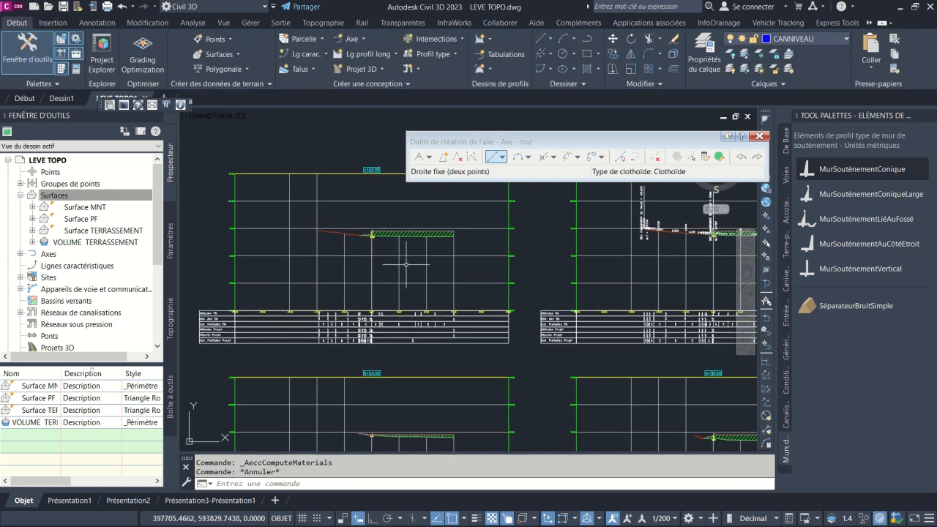
{"action": "scroll", "coordinate": [350, 237], "scroll_direction": "up", "scroll_amount": 8}
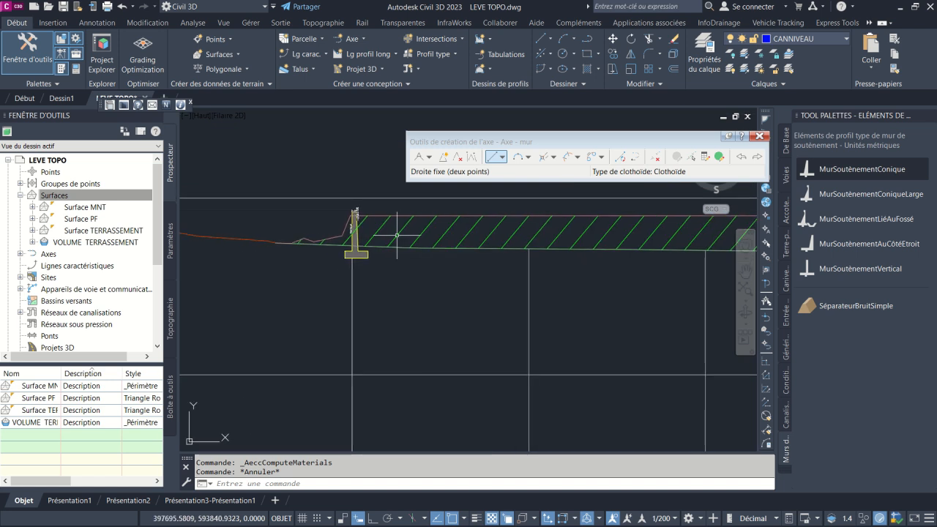
- Add a vertical linear dimension beside the retaining wall, from the finished earthwork level down to the underside of the footing
{"action": "middle_click_drag", "start_coordinate": [420, 252], "coordinate": [348, 237]}
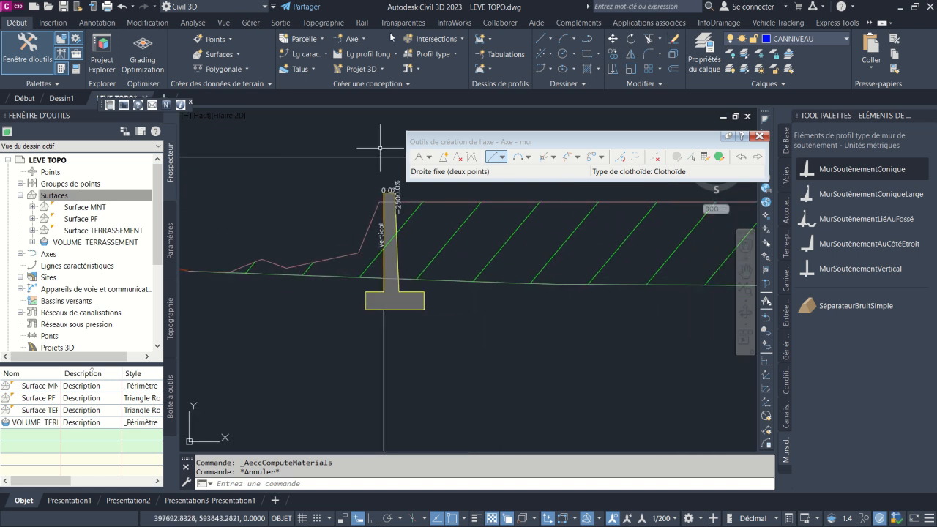
{"action": "left_click", "coordinate": [97, 23]}
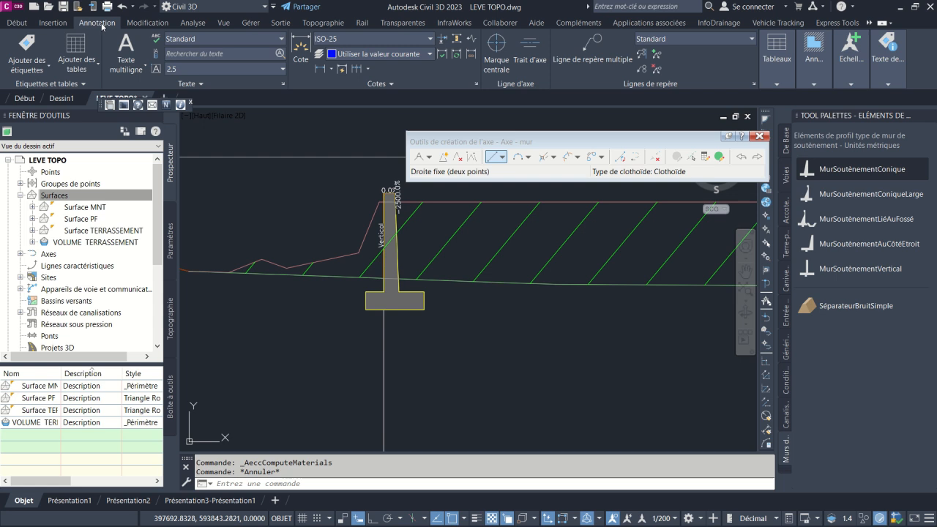
{"action": "left_click", "coordinate": [320, 70]}
{"action": "scroll", "coordinate": [406, 247], "scroll_direction": "up", "scroll_amount": 2}
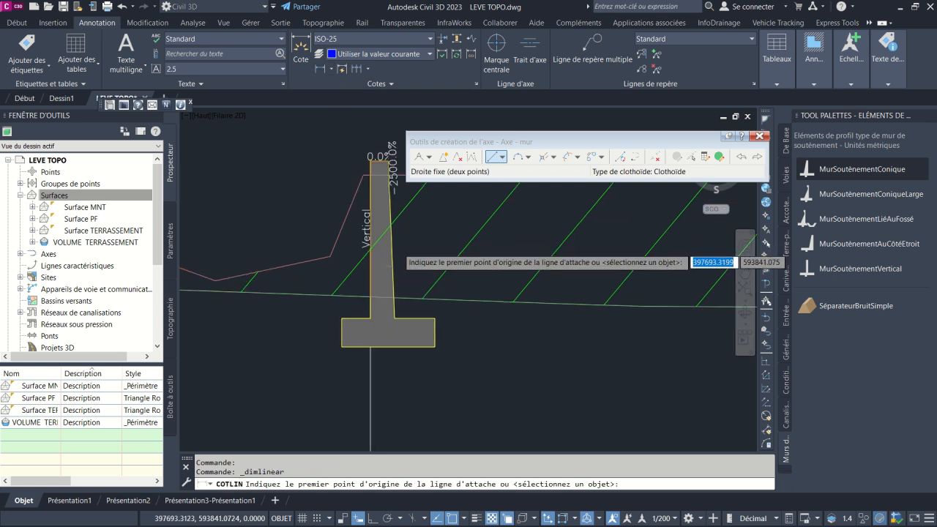
{"action": "left_click", "coordinate": [365, 175]}
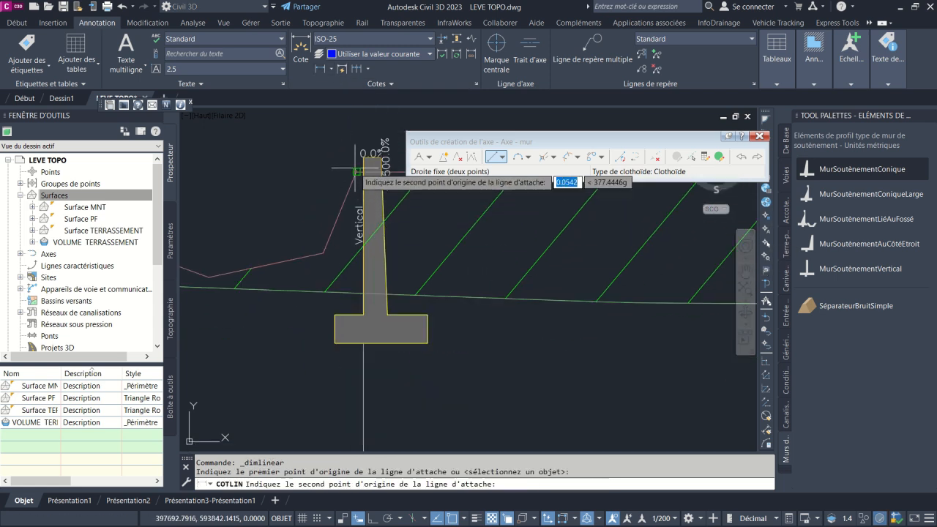
{"action": "left_click", "coordinate": [336, 343]}
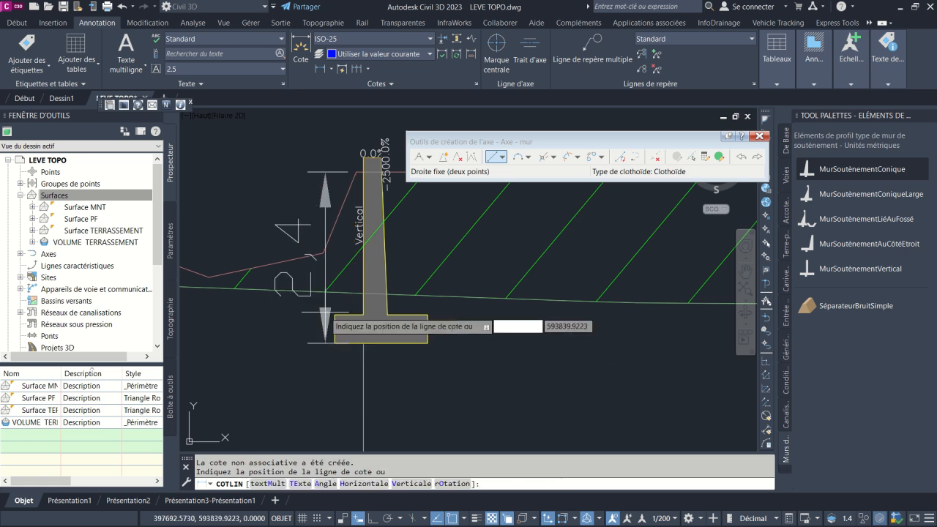
{"action": "left_click", "coordinate": [292, 256]}
{"action": "scroll", "coordinate": [347, 286], "scroll_direction": "down", "scroll_amount": 5}
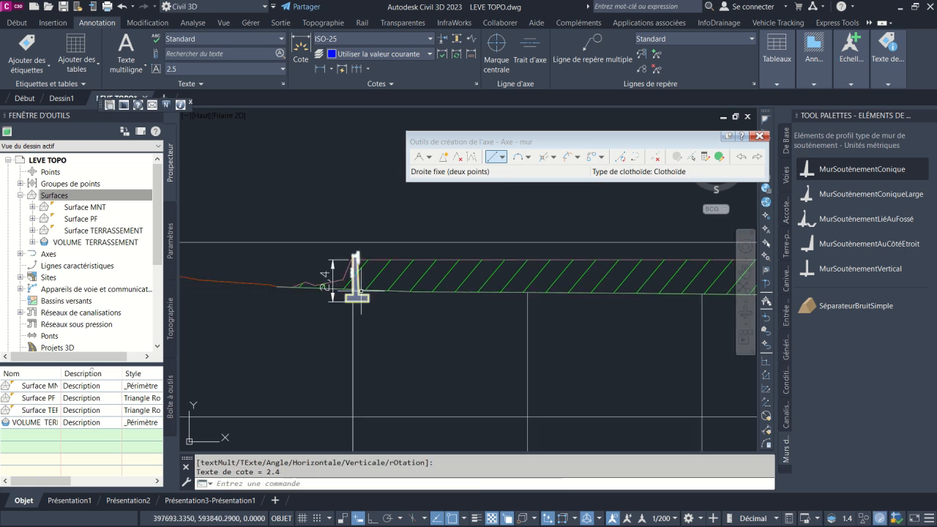
{"action": "scroll", "coordinate": [359, 292], "scroll_direction": "up", "scroll_amount": 5}
{"action": "key", "text": "Return"}
{"action": "left_click", "coordinate": [309, 296]}
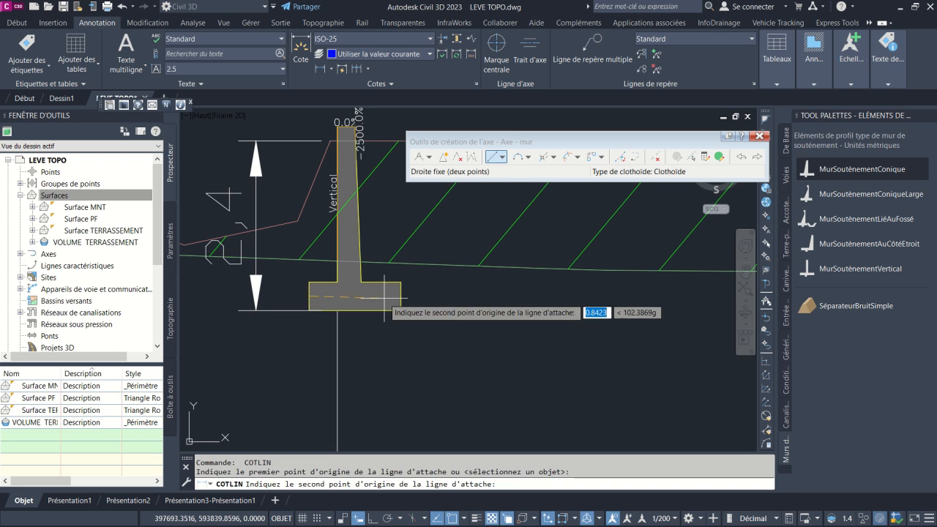
{"action": "left_click", "coordinate": [400, 311]}
{"action": "scroll", "coordinate": [402, 320], "scroll_direction": "down", "scroll_amount": 4}
{"action": "key", "text": "Escape"}
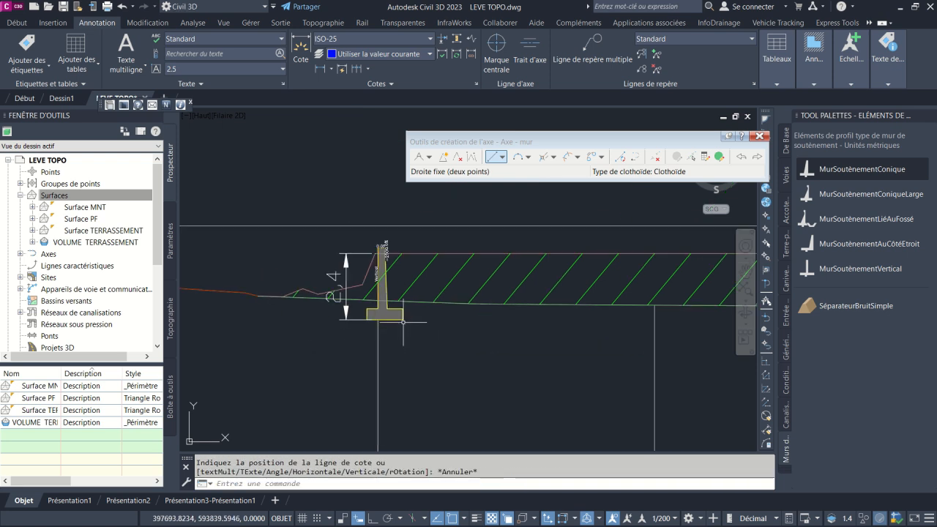
- Delete the slope and elevation label groups crowding the retaining wall in another cross-section of the sheet
{"action": "scroll", "coordinate": [404, 323], "scroll_direction": "down", "scroll_amount": 4}
{"action": "middle_click_drag", "start_coordinate": [395, 325], "coordinate": [272, 273]}
{"action": "scroll", "coordinate": [327, 277], "scroll_direction": "down", "scroll_amount": 4}
{"action": "middle_click_drag", "start_coordinate": [479, 298], "coordinate": [328, 275]}
{"action": "middle_click_drag", "start_coordinate": [535, 291], "coordinate": [329, 280]}
{"action": "scroll", "coordinate": [522, 240], "scroll_direction": "up", "scroll_amount": 3}
{"action": "scroll", "coordinate": [399, 212], "scroll_direction": "up", "scroll_amount": 6}
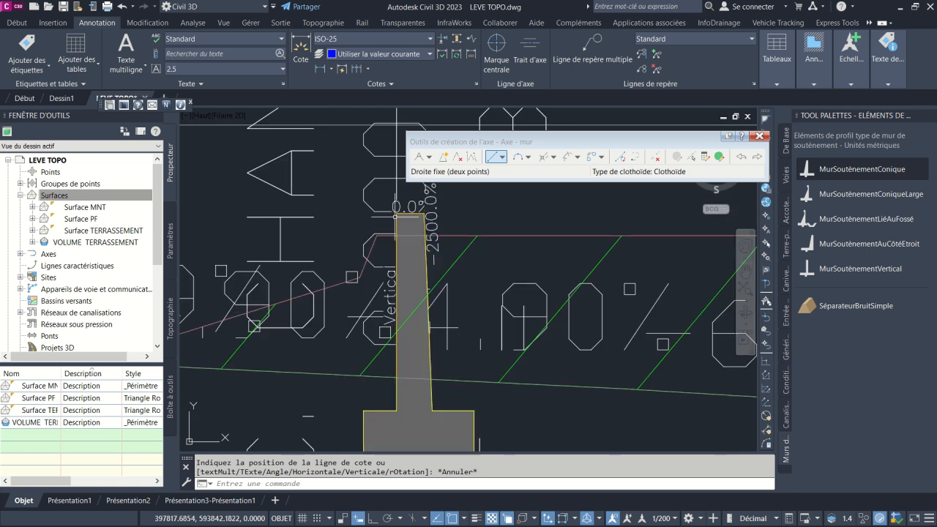
{"action": "scroll", "coordinate": [396, 217], "scroll_direction": "down", "scroll_amount": 5}
{"action": "left_click", "coordinate": [435, 263]}
{"action": "left_click", "coordinate": [436, 263]}
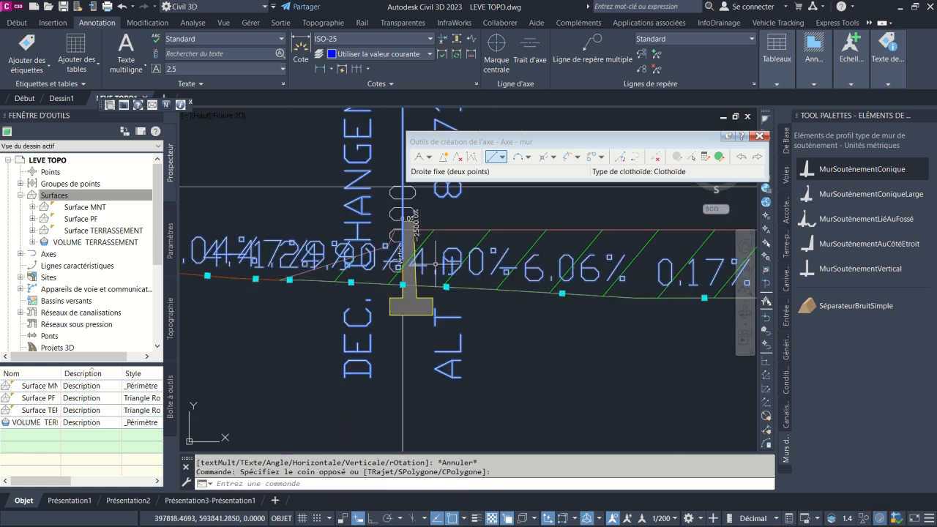
{"action": "key", "text": "Delete"}
- Add a vertical linear dimension for the full height of this section's wall, from its top to the footing underside
{"action": "scroll", "coordinate": [409, 210], "scroll_direction": "up", "scroll_amount": 2}
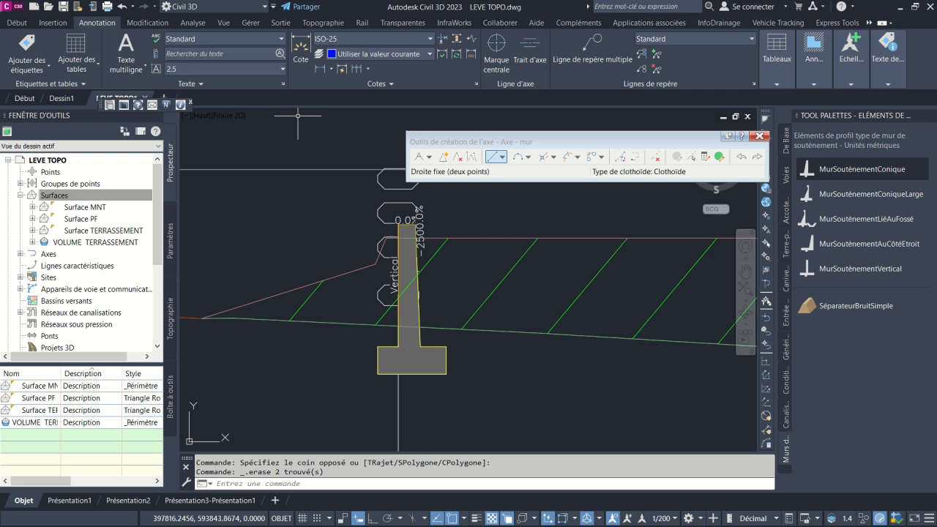
{"action": "left_click", "coordinate": [319, 69]}
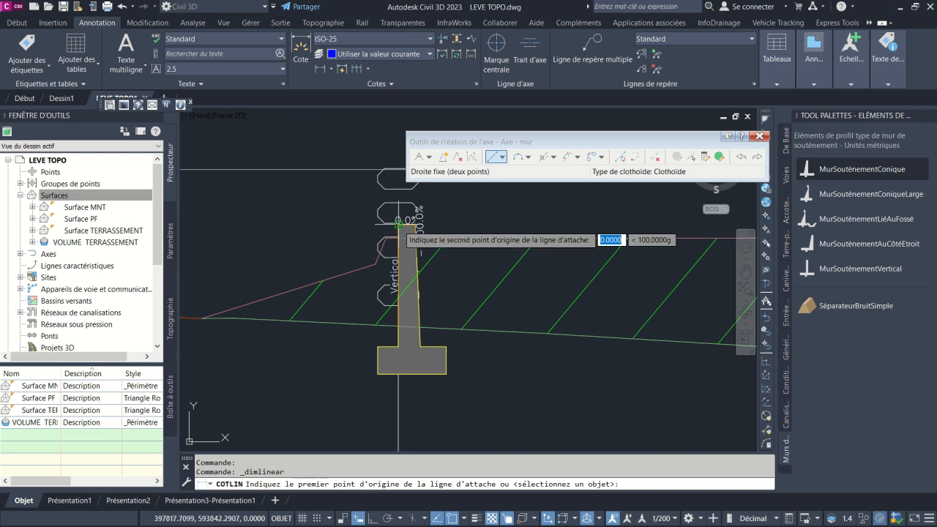
{"action": "left_click", "coordinate": [398, 225]}
{"action": "left_click", "coordinate": [399, 375]}
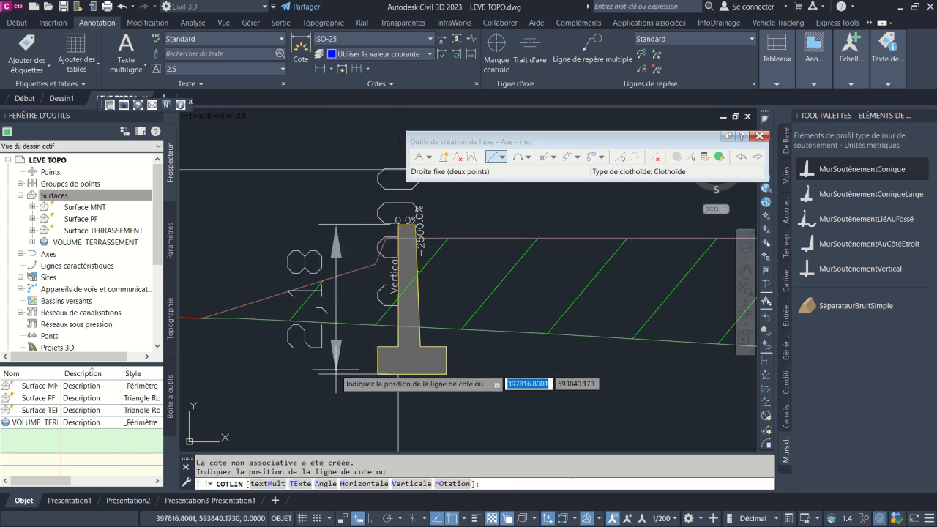
{"action": "left_click", "coordinate": [329, 245]}
- In the 0+80.00 cross-section, dimension the retaining wall's full height from its top to the underside of the footing
{"action": "scroll", "coordinate": [319, 240], "scroll_direction": "down", "scroll_amount": 5}
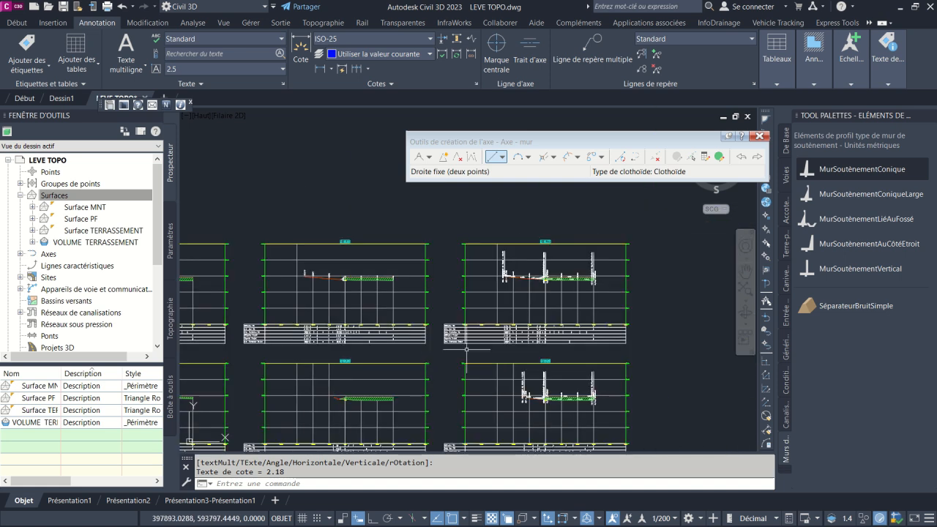
{"action": "scroll", "coordinate": [401, 303], "scroll_direction": "up", "scroll_amount": 5}
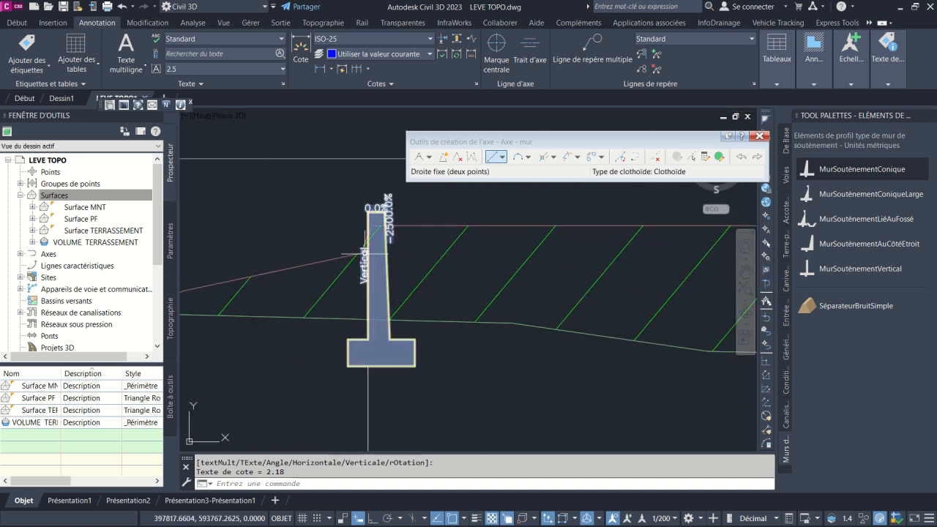
{"action": "scroll", "coordinate": [367, 217], "scroll_direction": "down", "scroll_amount": 2}
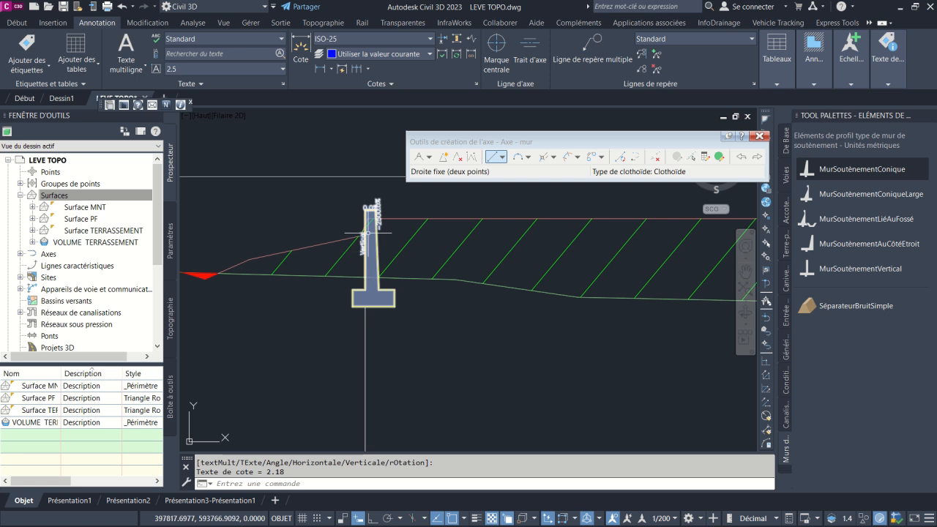
{"action": "scroll", "coordinate": [372, 241], "scroll_direction": "down", "scroll_amount": 2}
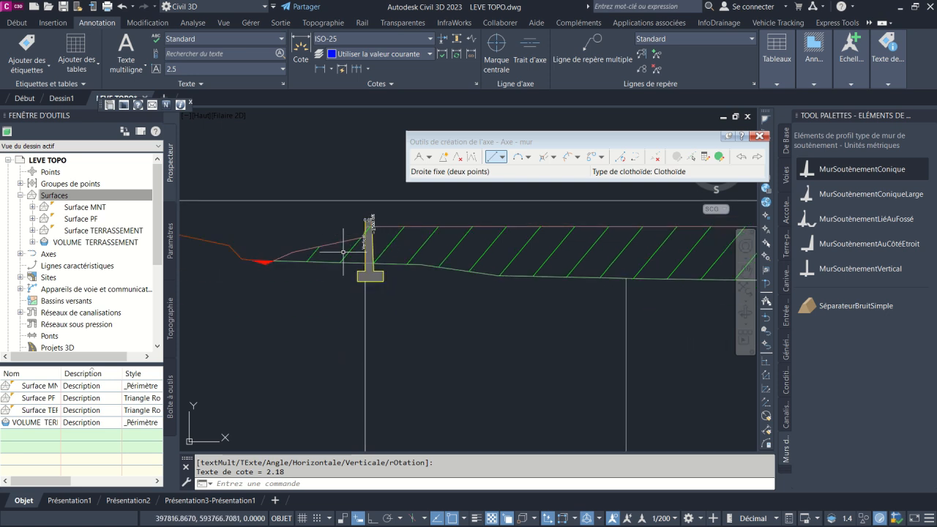
{"action": "scroll", "coordinate": [356, 266], "scroll_direction": "up", "scroll_amount": 2}
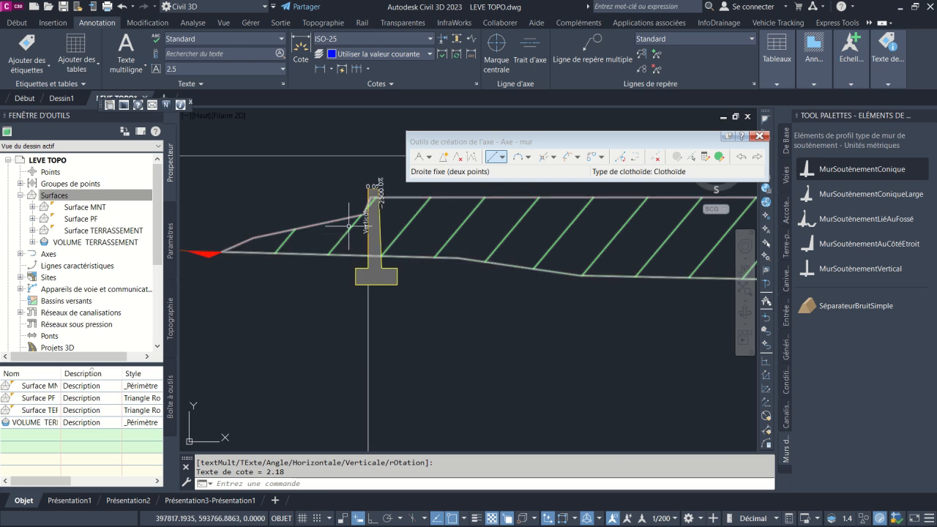
{"action": "scroll", "coordinate": [366, 190], "scroll_direction": "up", "scroll_amount": 3}
{"action": "left_click", "coordinate": [301, 51]}
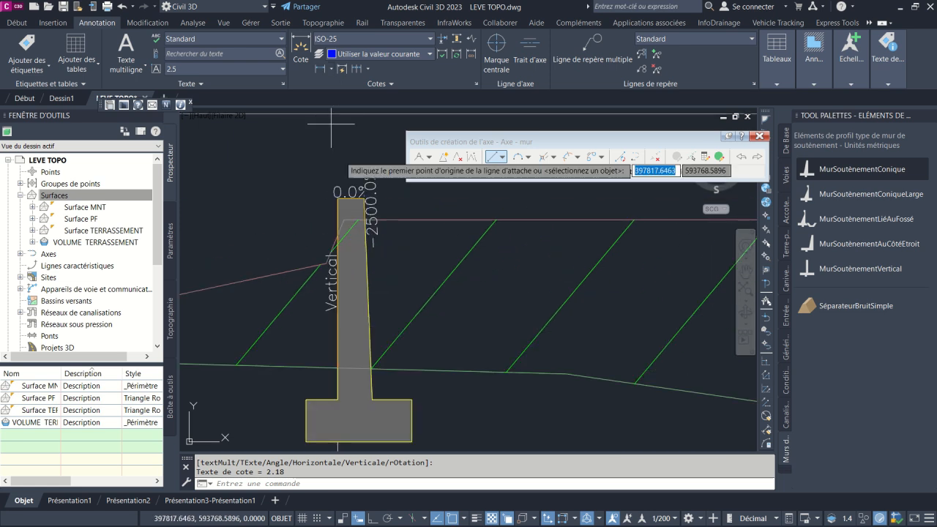
{"action": "left_click", "coordinate": [339, 199]}
{"action": "scroll", "coordinate": [341, 202], "scroll_direction": "down", "scroll_amount": 4}
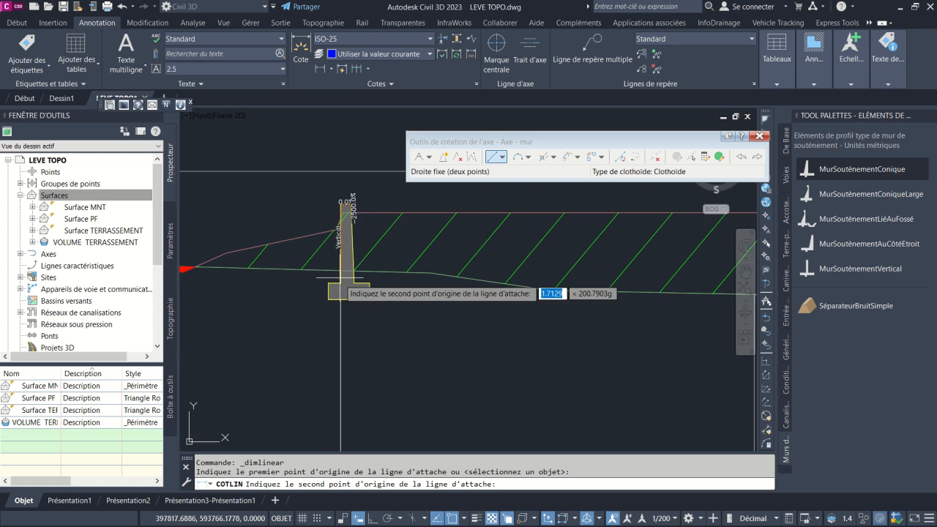
{"action": "scroll", "coordinate": [340, 273], "scroll_direction": "up", "scroll_amount": 4}
{"action": "left_click", "coordinate": [340, 326]}
{"action": "scroll", "coordinate": [350, 223], "scroll_direction": "down", "scroll_amount": 2}
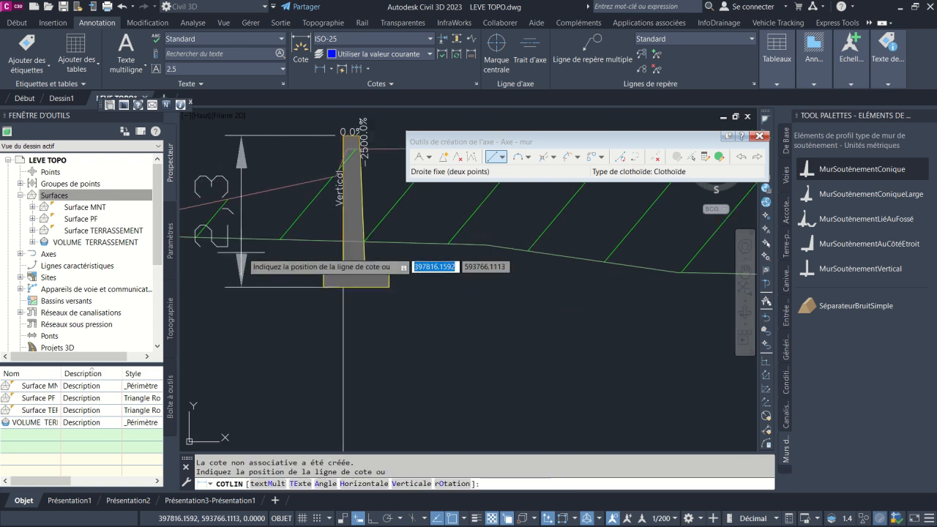
{"action": "left_click", "coordinate": [242, 234]}
{"action": "key", "text": "Return"}
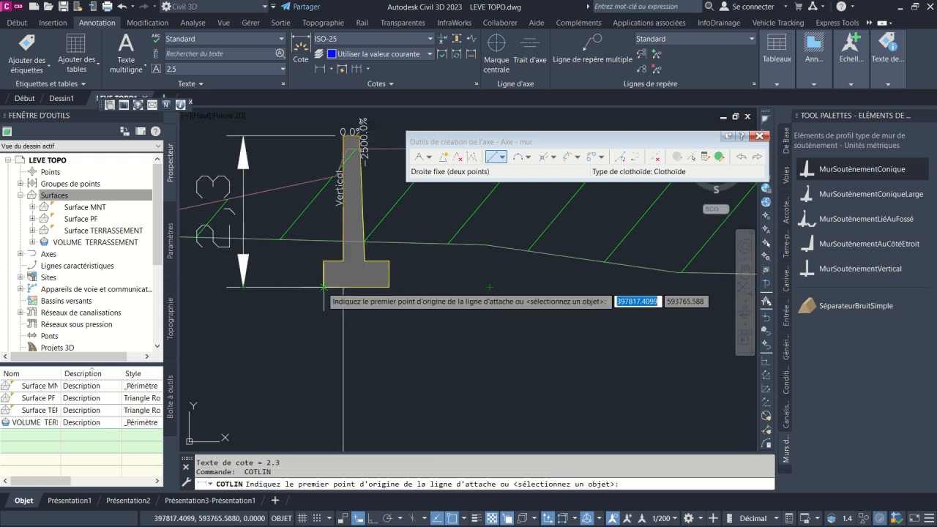
{"action": "left_click", "coordinate": [323, 286]}
{"action": "left_click", "coordinate": [389, 286]}
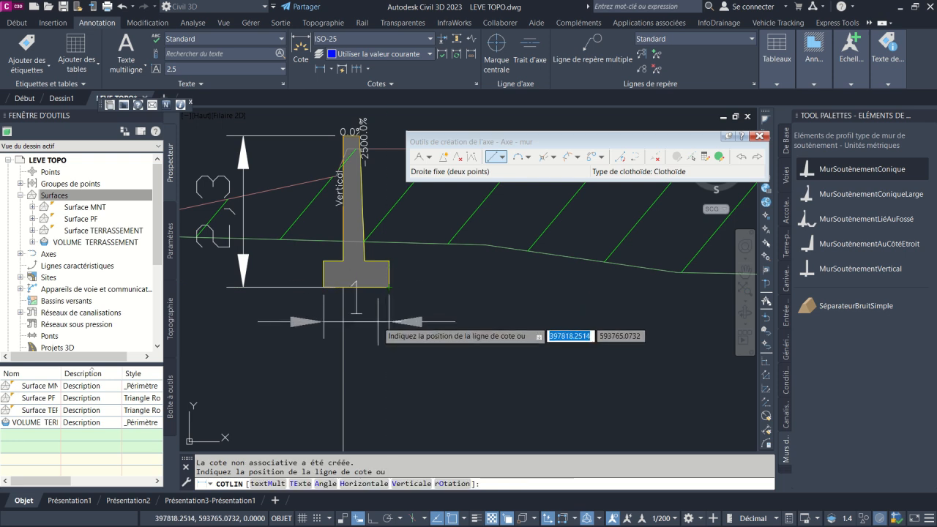
{"action": "scroll", "coordinate": [387, 292], "scroll_direction": "down", "scroll_amount": 4}
{"action": "key", "text": "Escape"}
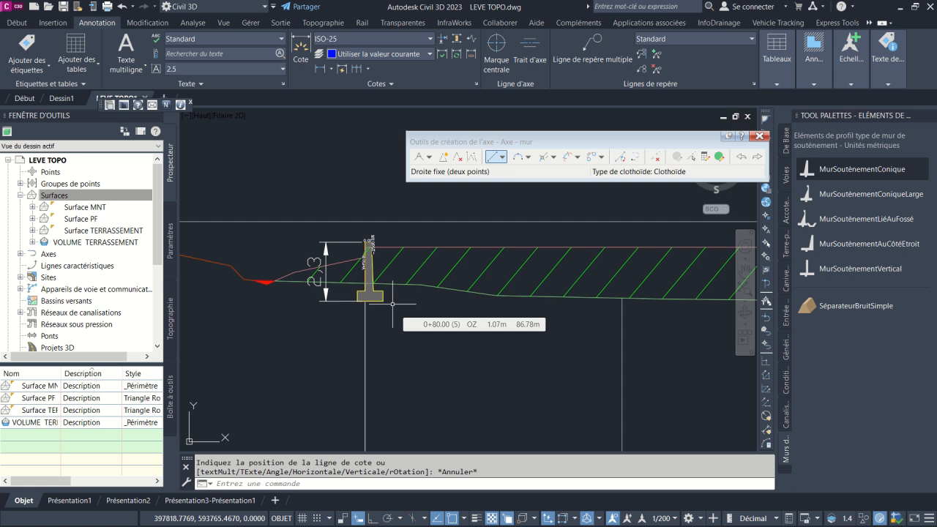
- Examine the earthworks in the remaining wall cross-sections and the surfaces in the site plan
{"action": "scroll", "coordinate": [393, 303], "scroll_direction": "down", "scroll_amount": 6}
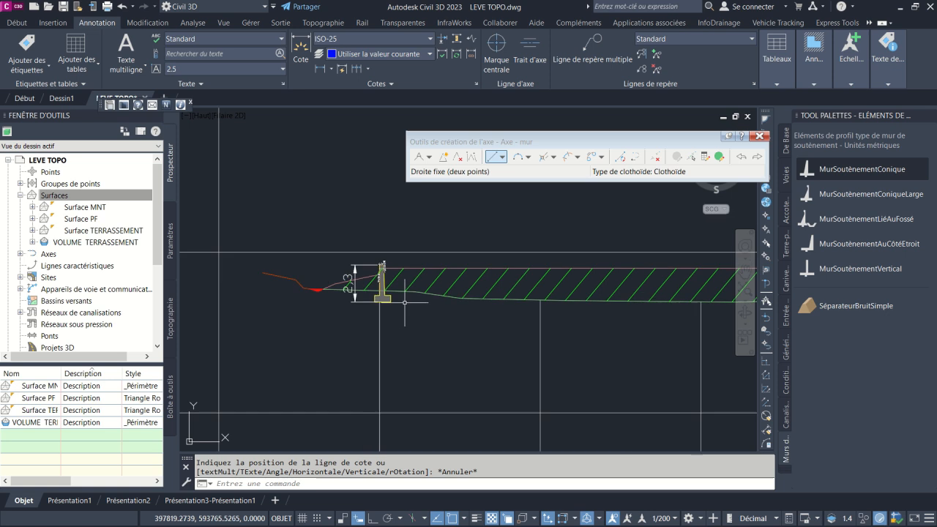
{"action": "scroll", "coordinate": [328, 371], "scroll_direction": "up", "scroll_amount": 3}
{"action": "scroll", "coordinate": [461, 220], "scroll_direction": "up", "scroll_amount": 5}
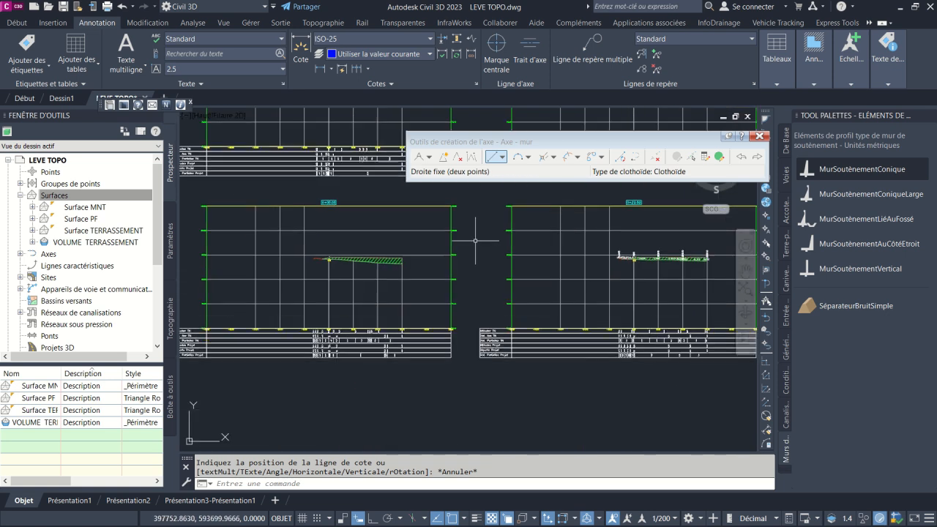
{"action": "scroll", "coordinate": [359, 278], "scroll_direction": "down", "scroll_amount": 2}
{"action": "scroll", "coordinate": [347, 273], "scroll_direction": "up", "scroll_amount": 4}
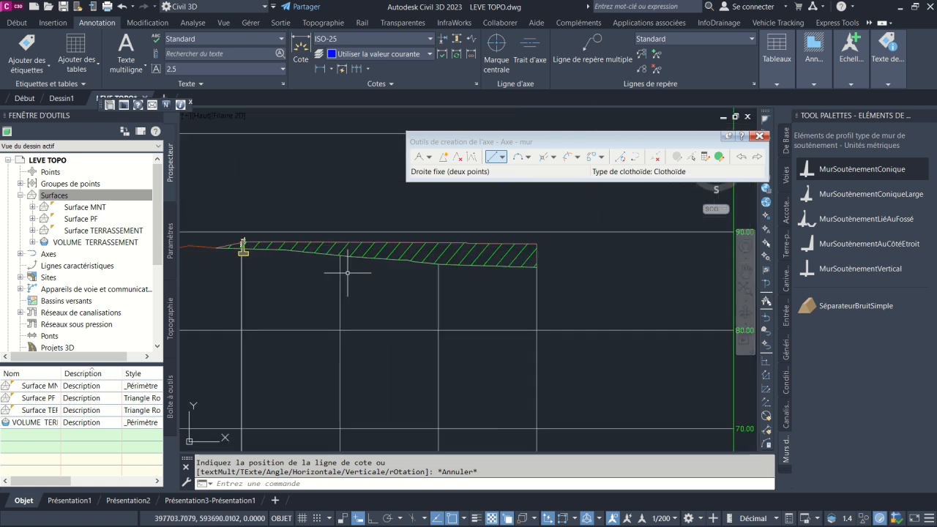
{"action": "scroll", "coordinate": [365, 261], "scroll_direction": "down", "scroll_amount": 4}
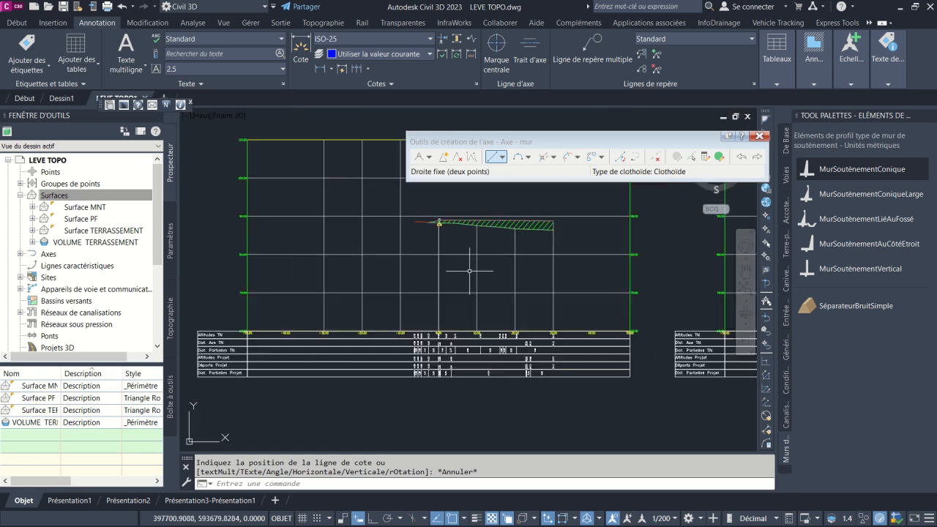
{"action": "scroll", "coordinate": [439, 300], "scroll_direction": "down", "scroll_amount": 5}
{"action": "middle_click_drag", "start_coordinate": [325, 294], "coordinate": [389, 216]}
{"action": "scroll", "coordinate": [339, 376], "scroll_direction": "up", "scroll_amount": 5}
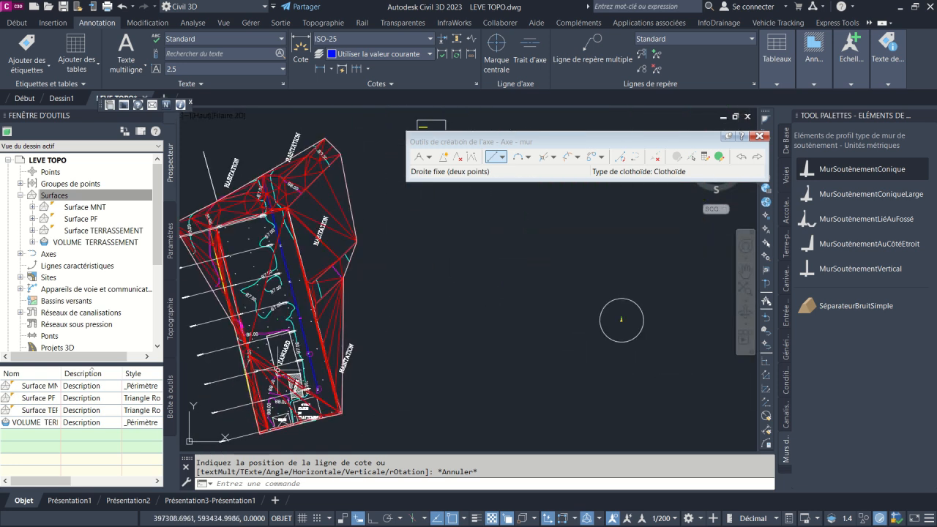
{"action": "mouse_move", "coordinate": [270, 310]}
{"action": "middle_mouse_down"}
{"action": "mouse_move", "coordinate": [370, 228]}
{"action": "mouse_move", "coordinate": [320, 322]}
{"action": "middle_mouse_up"}
{"action": "scroll", "coordinate": [361, 226], "scroll_direction": "up", "scroll_amount": 5}
{"action": "middle_click_drag", "start_coordinate": [282, 194], "coordinate": [293, 257]}
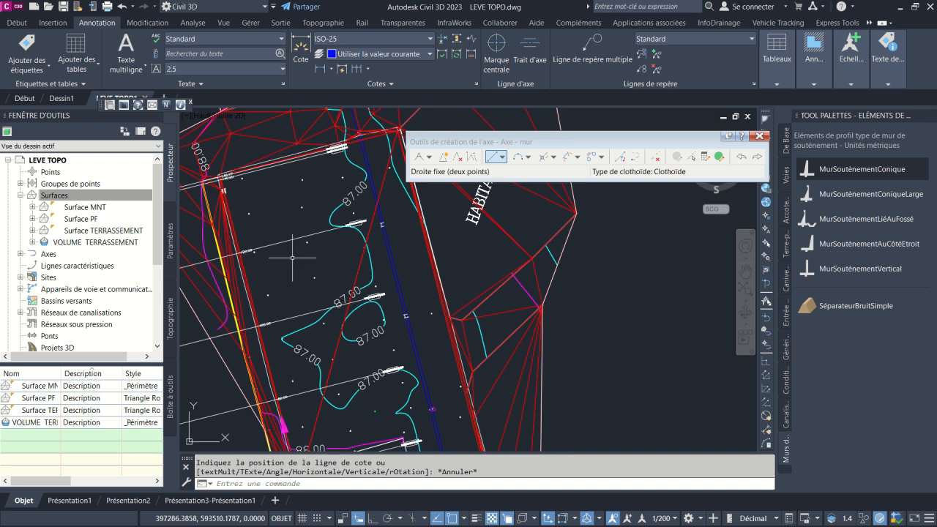
- Rebuild Surface TERRASSEMENT and update the out-of-date VOLUME TERRASSEMENT surface
{"action": "right_click", "coordinate": [96, 231]}
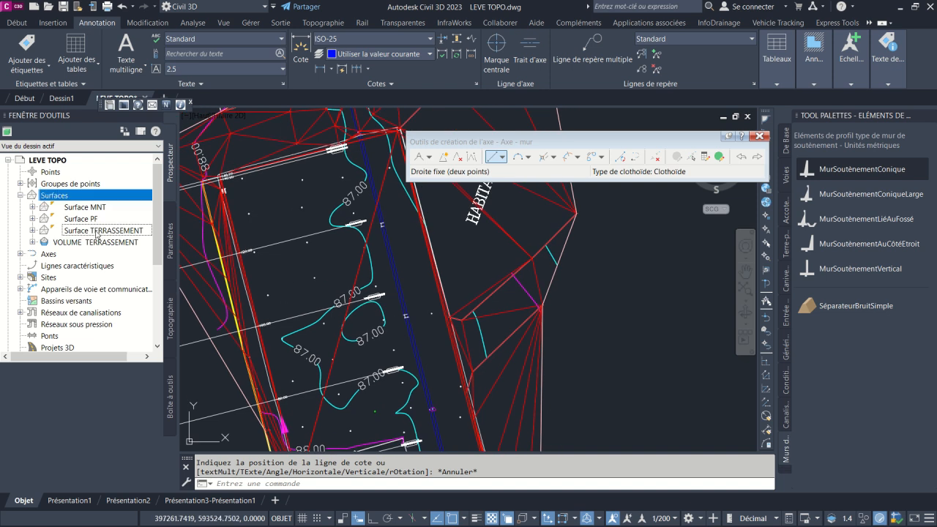
{"action": "left_click", "coordinate": [128, 262]}
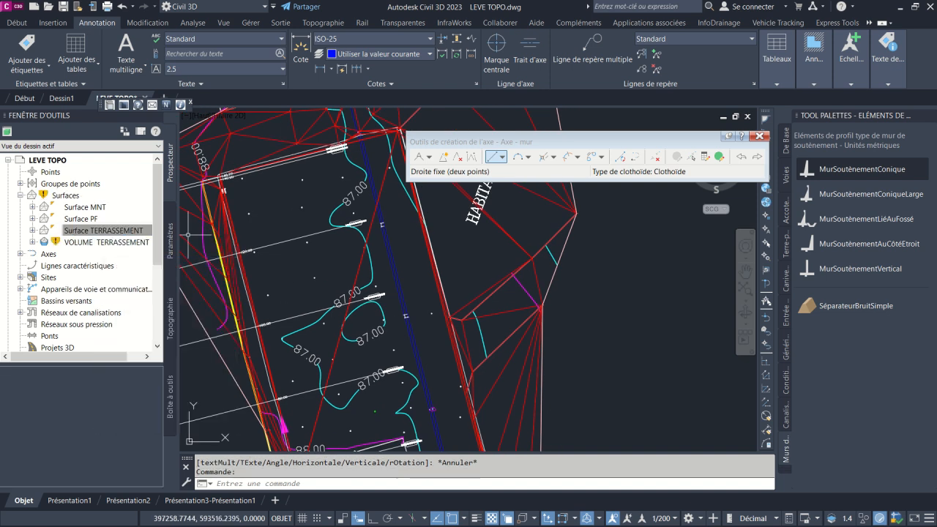
{"action": "right_click", "coordinate": [54, 194]}
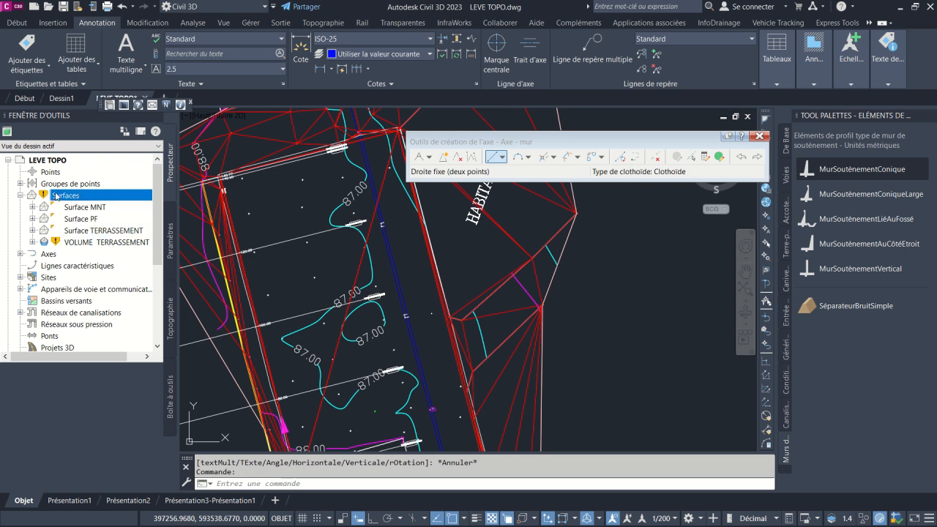
{"action": "left_click", "coordinate": [109, 251]}
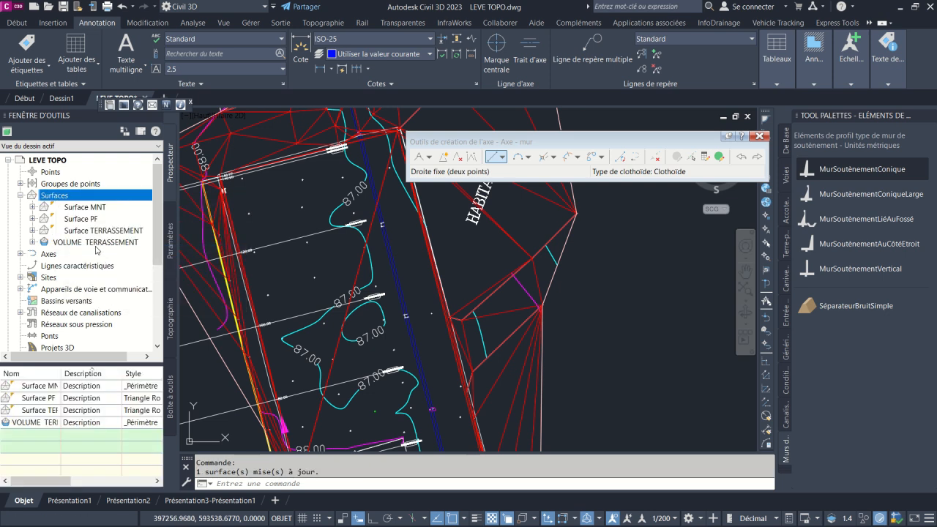
- Select Surface TERRASSEMENT and inspect it in 3D in the object viewer, orbiting around the platform and its slopes
{"action": "right_click", "coordinate": [99, 231]}
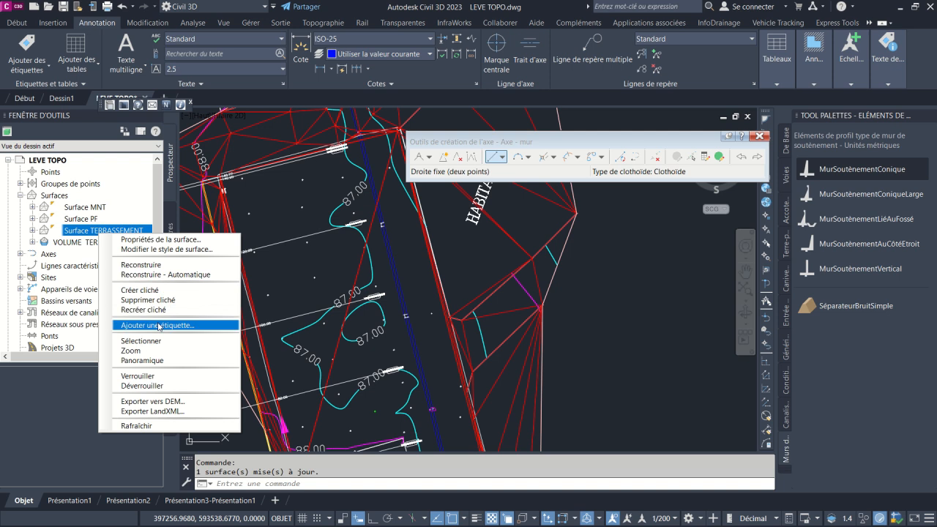
{"action": "left_click", "coordinate": [159, 342]}
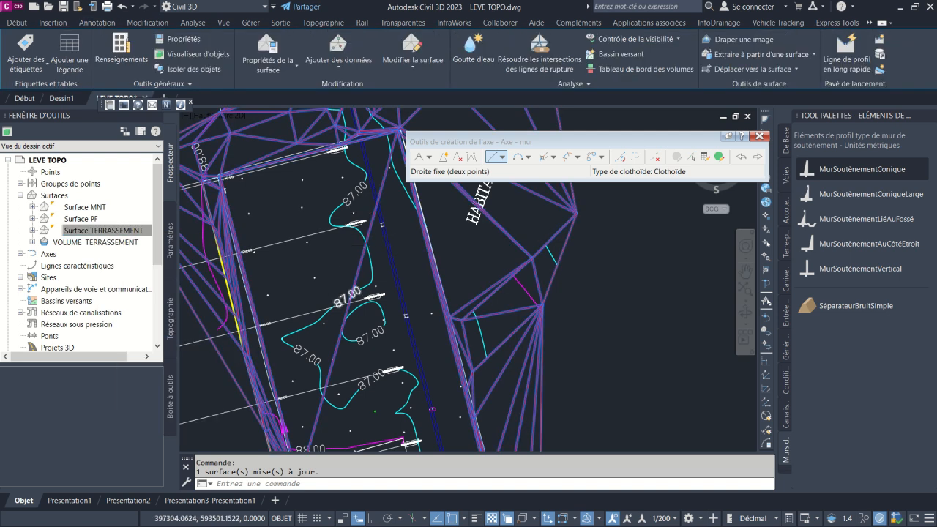
{"action": "scroll", "coordinate": [385, 251], "scroll_direction": "down", "scroll_amount": 5}
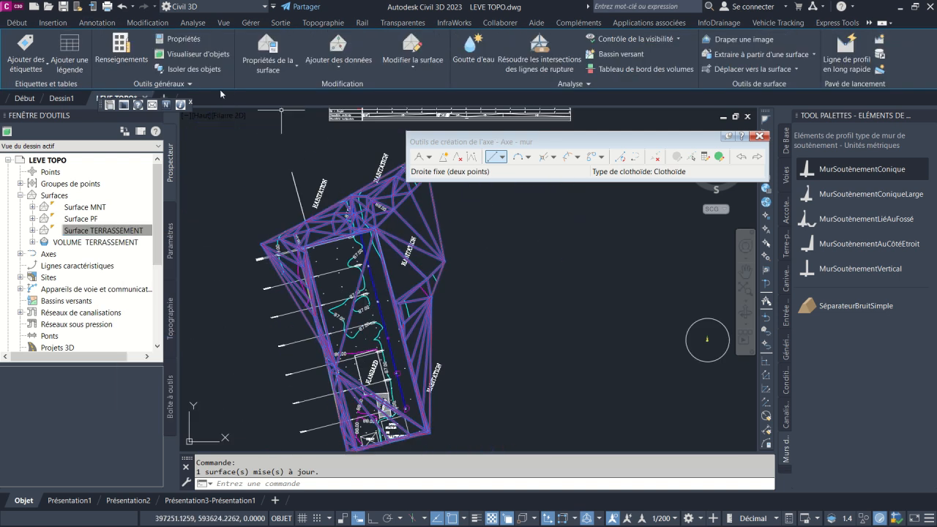
{"action": "left_click", "coordinate": [192, 53]}
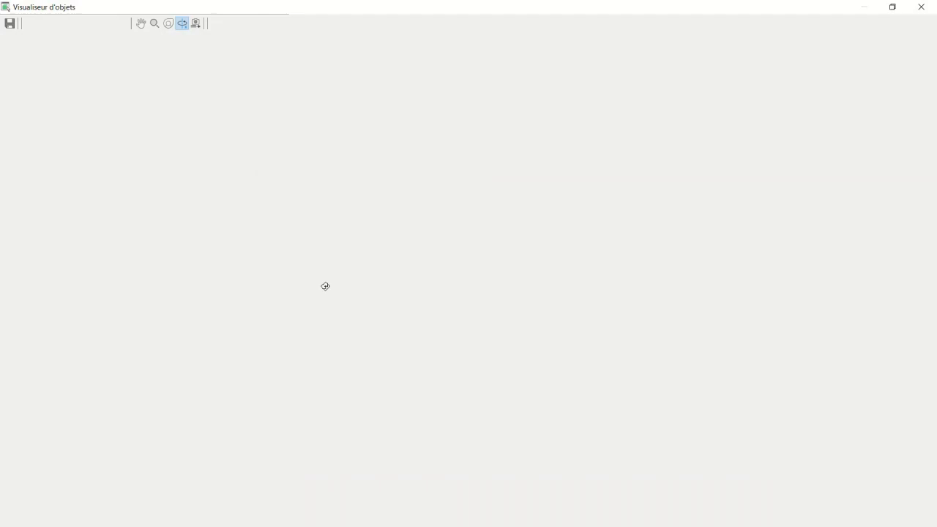
{"action": "left_click_drag", "start_coordinate": [324, 286], "coordinate": [381, 322]}
{"action": "scroll", "coordinate": [381, 322], "scroll_direction": "up", "scroll_amount": 3}
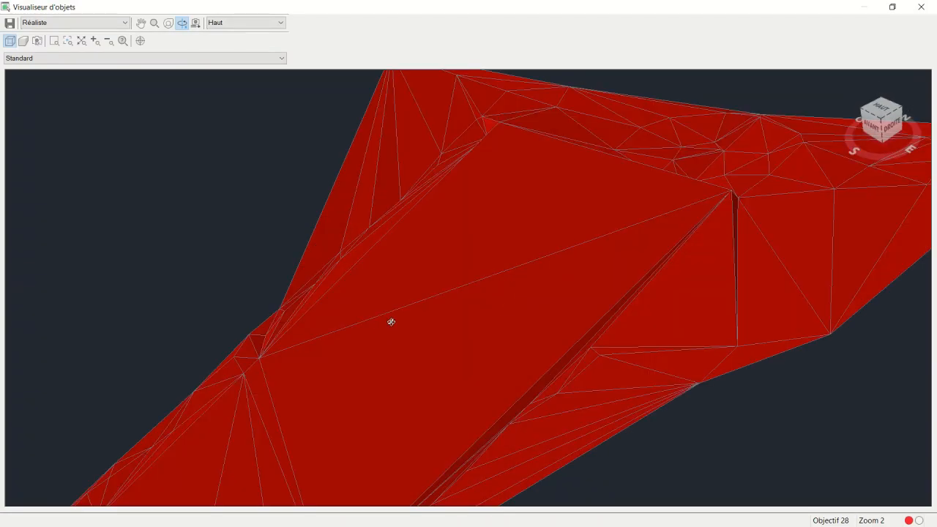
{"action": "scroll", "coordinate": [395, 326], "scroll_direction": "down", "scroll_amount": 5}
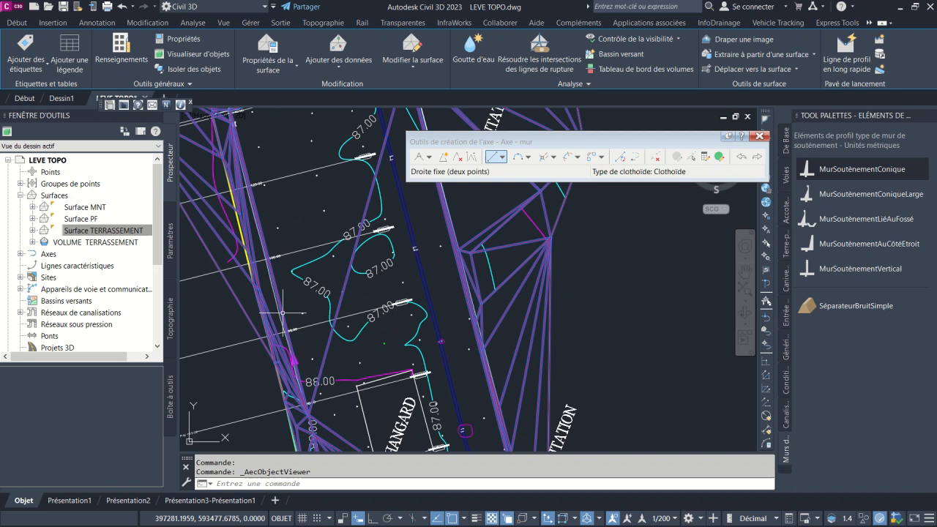
- Examine the triangulation of Surface TERRASSEMENT along the retaining wall and around the buildings in the site plan, and clear the selection
{"action": "scroll", "coordinate": [283, 312], "scroll_direction": "up", "scroll_amount": 4}
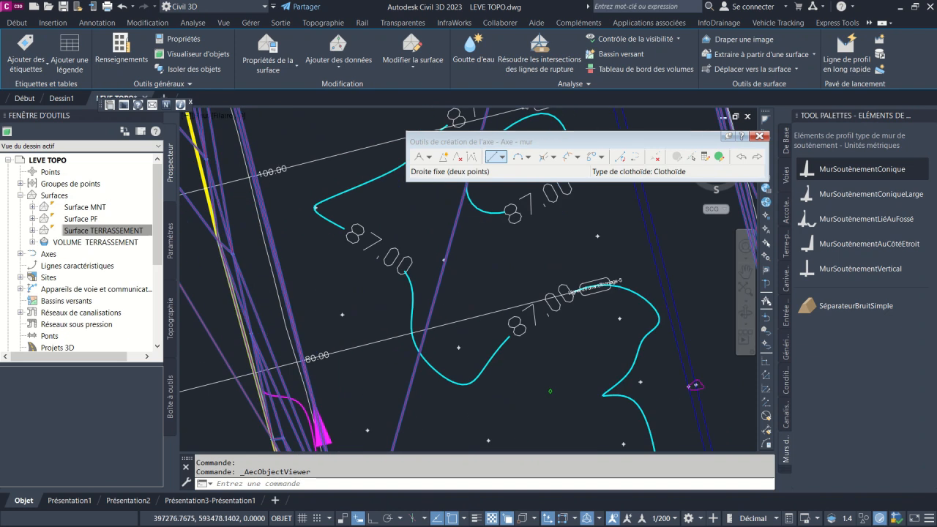
{"action": "scroll", "coordinate": [323, 302], "scroll_direction": "down", "scroll_amount": 6}
{"action": "scroll", "coordinate": [324, 302], "scroll_direction": "up", "scroll_amount": 6}
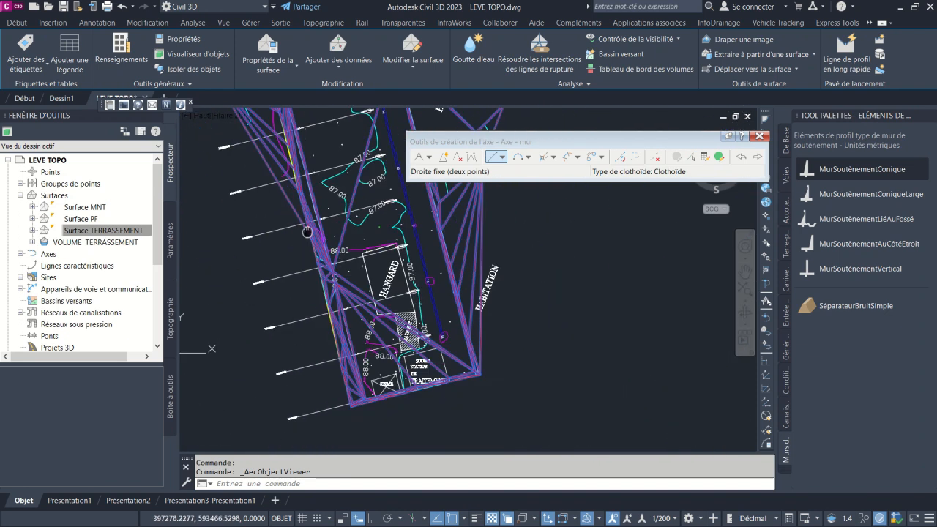
{"action": "scroll", "coordinate": [372, 269], "scroll_direction": "down", "scroll_amount": 4}
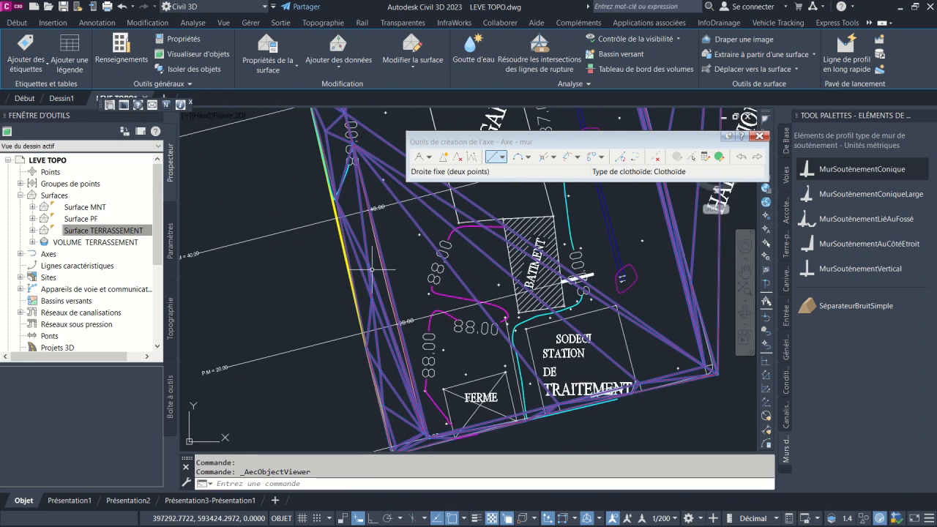
{"action": "scroll", "coordinate": [372, 300], "scroll_direction": "up", "scroll_amount": 4}
{"action": "key", "text": "Escape"}
{"action": "scroll", "coordinate": [359, 252], "scroll_direction": "down", "scroll_amount": 4}
{"action": "scroll", "coordinate": [428, 271], "scroll_direction": "down", "scroll_amount": 6}
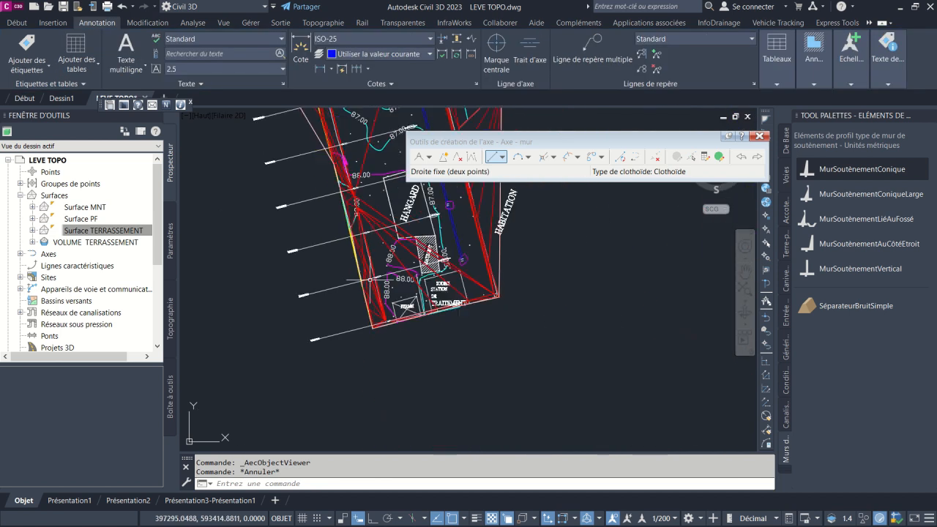
- Examine the 0+60.00 cross-section and the retaining wall alignment in plan between stations 80.00 and 120.00
{"action": "scroll", "coordinate": [399, 207], "scroll_direction": "up", "scroll_amount": 5}
{"action": "scroll", "coordinate": [470, 199], "scroll_direction": "up", "scroll_amount": 5}
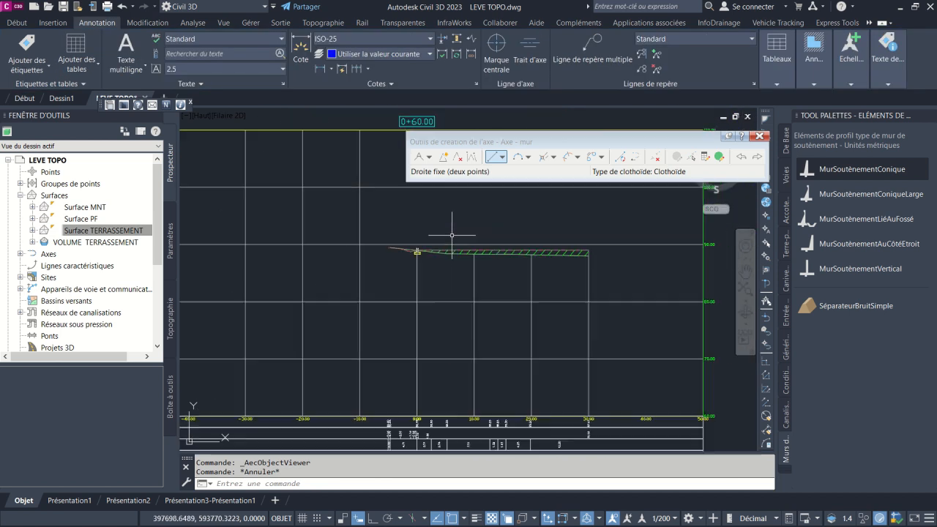
{"action": "scroll", "coordinate": [409, 262], "scroll_direction": "down", "scroll_amount": 4}
{"action": "mouse_move", "coordinate": [477, 231]}
{"action": "middle_mouse_down"}
{"action": "mouse_move", "coordinate": [530, 179]}
{"action": "mouse_move", "coordinate": [570, 113]}
{"action": "middle_mouse_up"}
{"action": "scroll", "coordinate": [311, 356], "scroll_direction": "up", "scroll_amount": 10}
{"action": "middle_click_drag", "start_coordinate": [431, 227], "coordinate": [378, 302]}
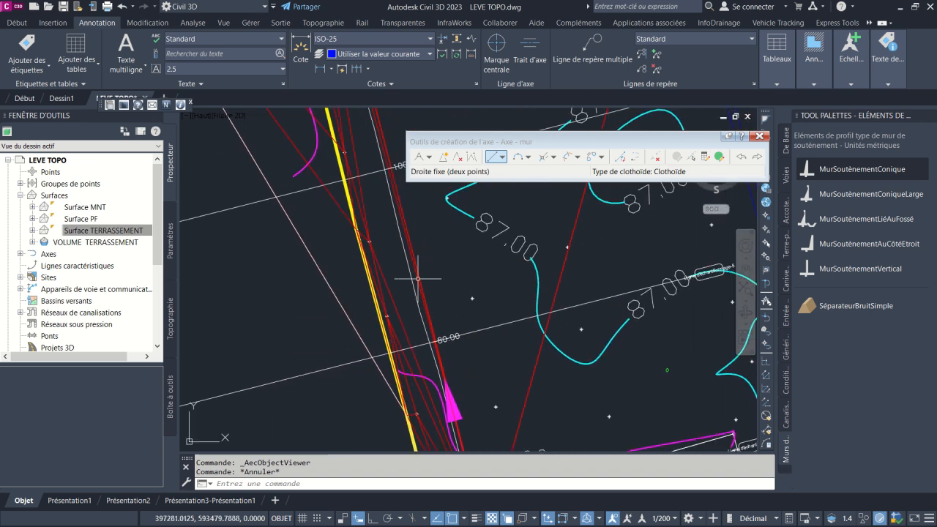
{"action": "middle_click_drag", "start_coordinate": [415, 247], "coordinate": [394, 284]}
{"action": "left_click", "coordinate": [393, 281]}
{"action": "left_click", "coordinate": [365, 276]}
{"action": "key", "text": "Escape"}
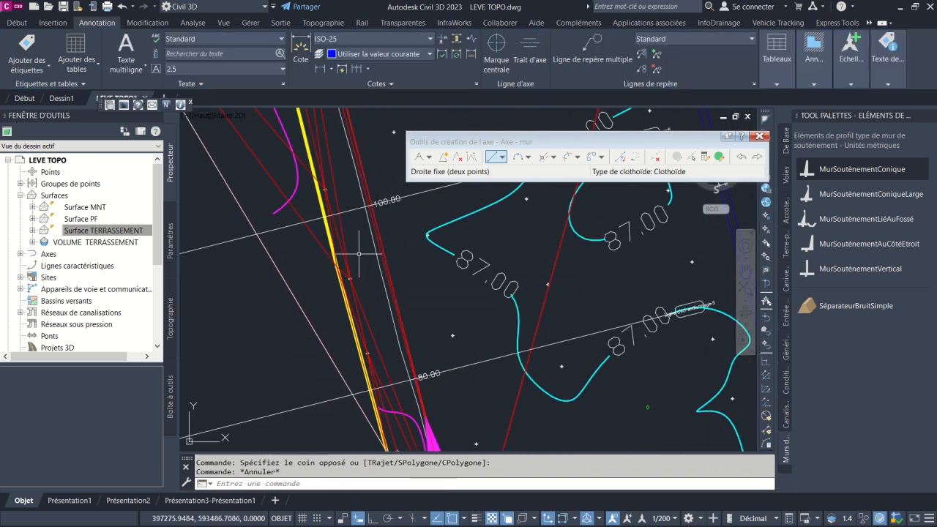
{"action": "scroll", "coordinate": [336, 243], "scroll_direction": "down", "scroll_amount": 5}
{"action": "scroll", "coordinate": [335, 242], "scroll_direction": "up", "scroll_amount": 3}
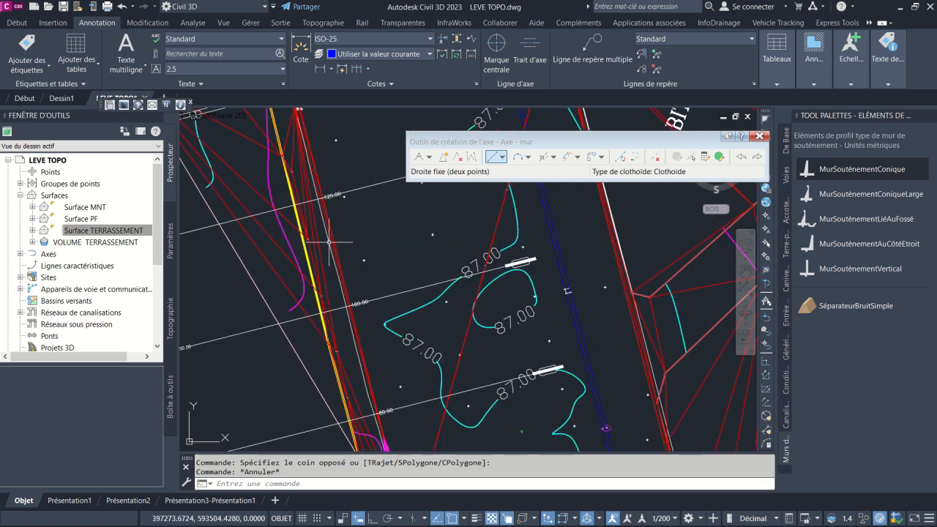
- Highlight Surface TERRASSEMENT in the site plan, check its extent along the wall, and clear the selection
{"action": "left_click", "coordinate": [314, 238]}
{"action": "scroll", "coordinate": [314, 238], "scroll_direction": "down", "scroll_amount": 1}
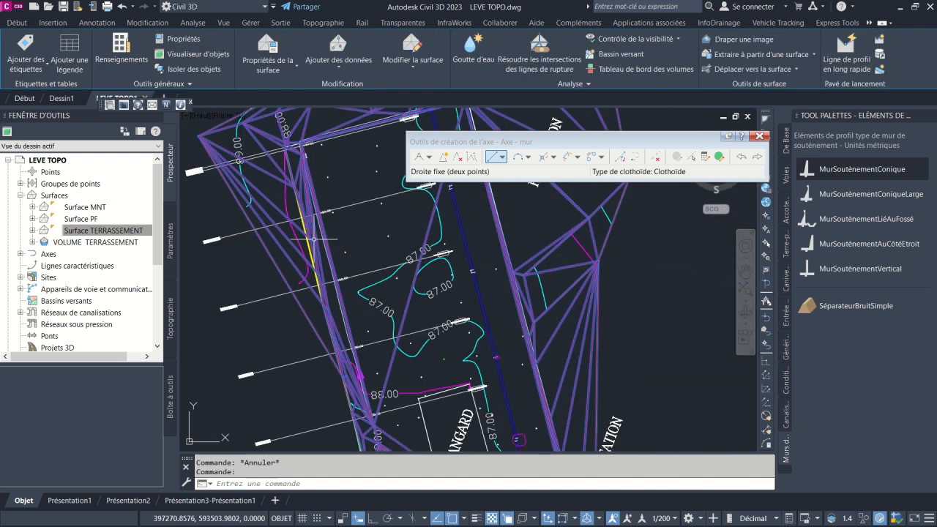
{"action": "scroll", "coordinate": [314, 240], "scroll_direction": "down", "scroll_amount": 2}
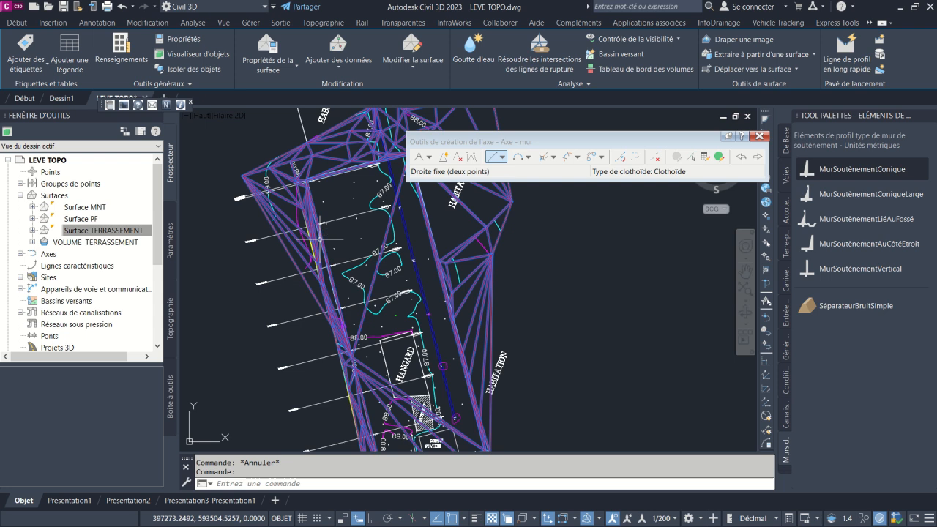
{"action": "scroll", "coordinate": [319, 234], "scroll_direction": "up", "scroll_amount": 1}
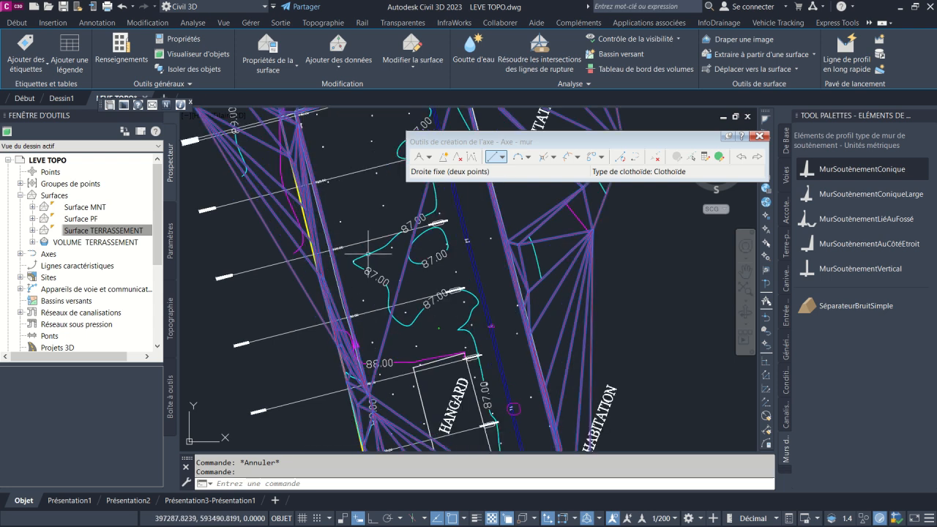
{"action": "scroll", "coordinate": [322, 257], "scroll_direction": "up", "scroll_amount": 2}
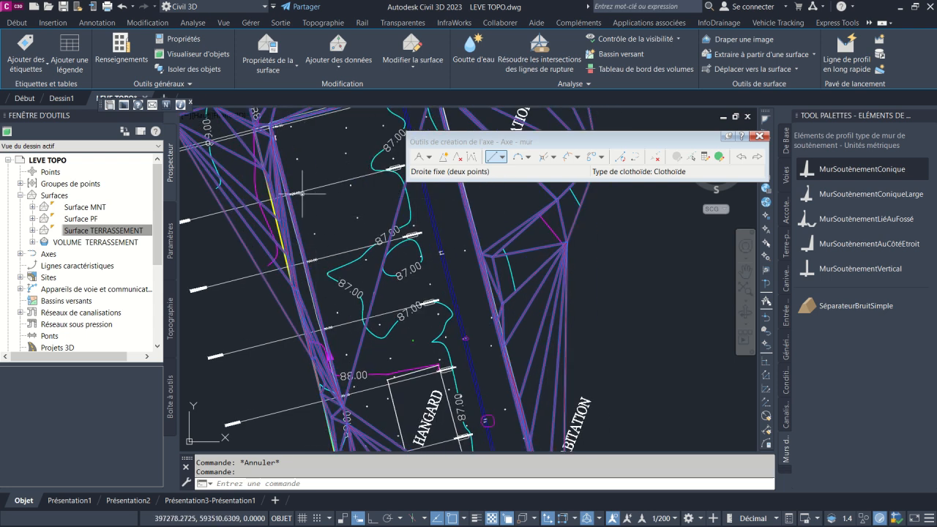
{"action": "scroll", "coordinate": [300, 195], "scroll_direction": "down", "scroll_amount": 2}
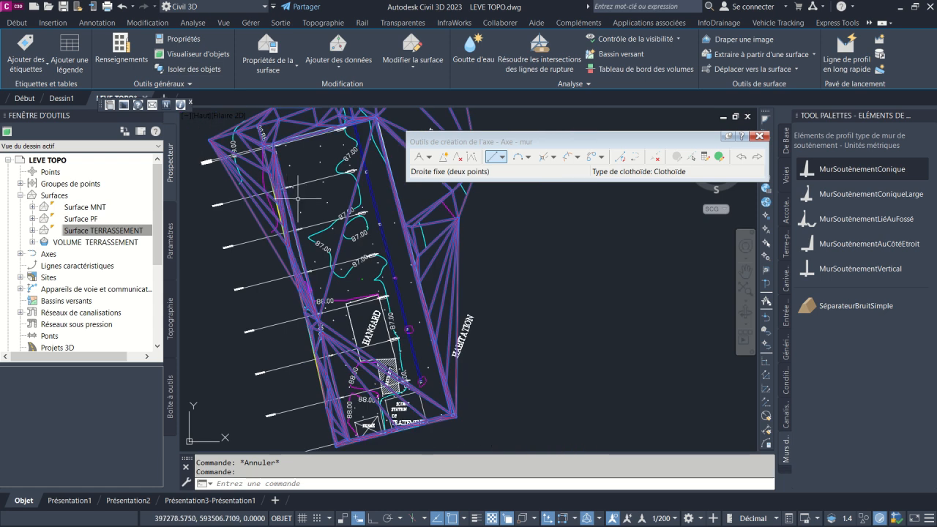
{"action": "key", "text": "Escape"}
- Review the whole site plan together with the wall's longitudinal profile and the northern end of the earthwork surface
{"action": "scroll", "coordinate": [326, 230], "scroll_direction": "down", "scroll_amount": 2}
{"action": "middle_click_drag", "start_coordinate": [394, 249], "coordinate": [396, 310]}
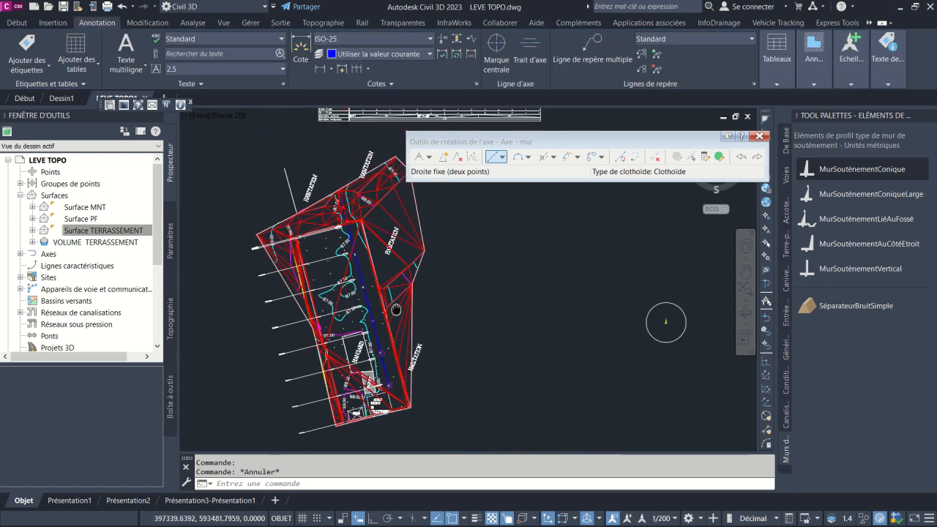
{"action": "scroll", "coordinate": [396, 309], "scroll_direction": "down", "scroll_amount": 1}
{"action": "scroll", "coordinate": [389, 265], "scroll_direction": "down", "scroll_amount": 1}
{"action": "middle_click_drag", "start_coordinate": [414, 254], "coordinate": [413, 321]}
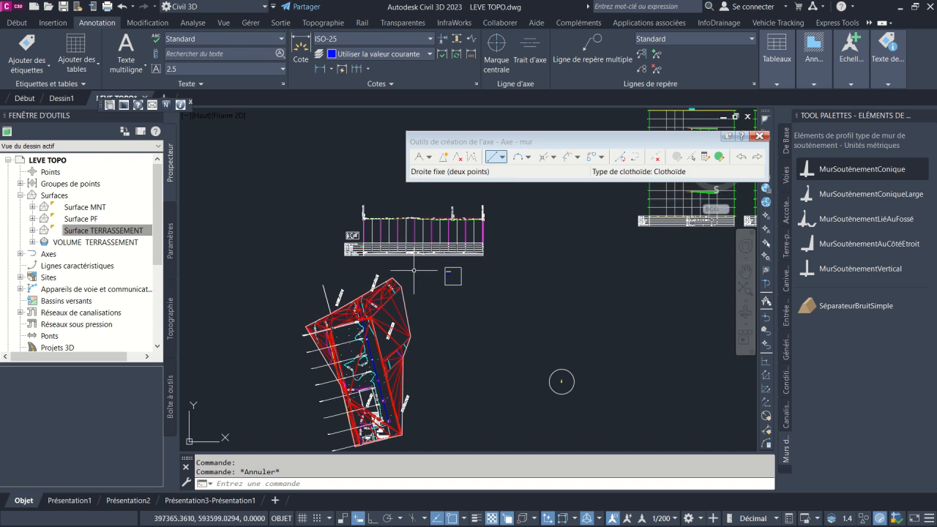
{"action": "scroll", "coordinate": [388, 334], "scroll_direction": "up", "scroll_amount": 1}
{"action": "scroll", "coordinate": [387, 275], "scroll_direction": "up", "scroll_amount": 1}
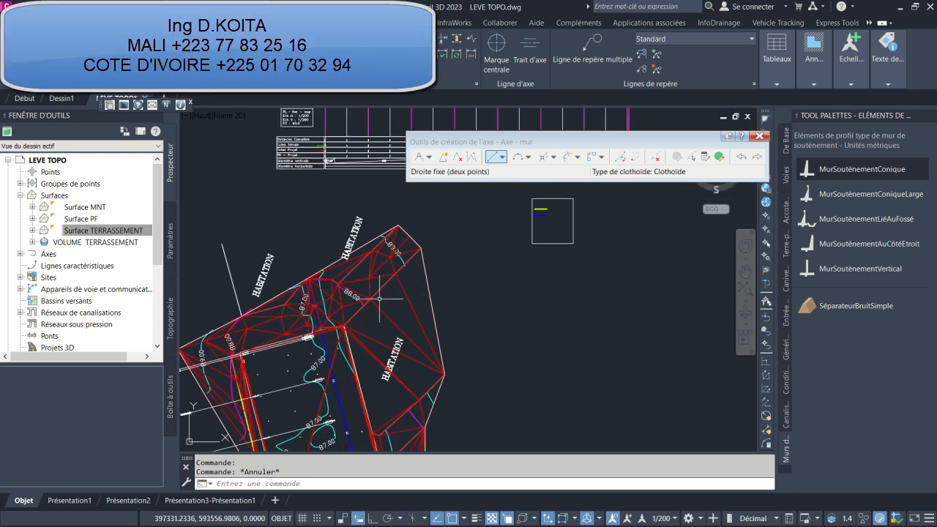
{"action": "mouse_move", "coordinate": [379, 299]}
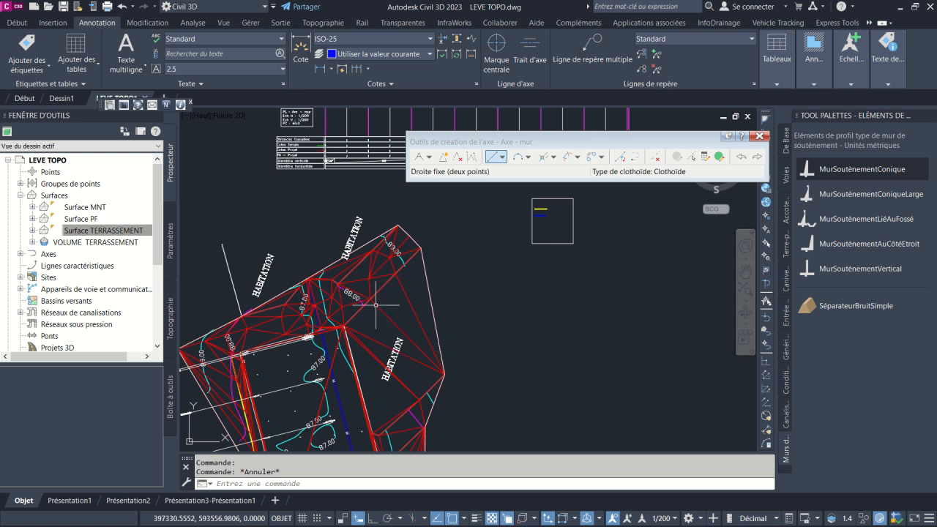
- Examine the sheet of cross-sections and the dimensioned retaining wall with its hatched fill up close
{"action": "scroll", "coordinate": [379, 299], "scroll_direction": "down", "scroll_amount": 7}
{"action": "scroll", "coordinate": [450, 296], "scroll_direction": "up", "scroll_amount": 8}
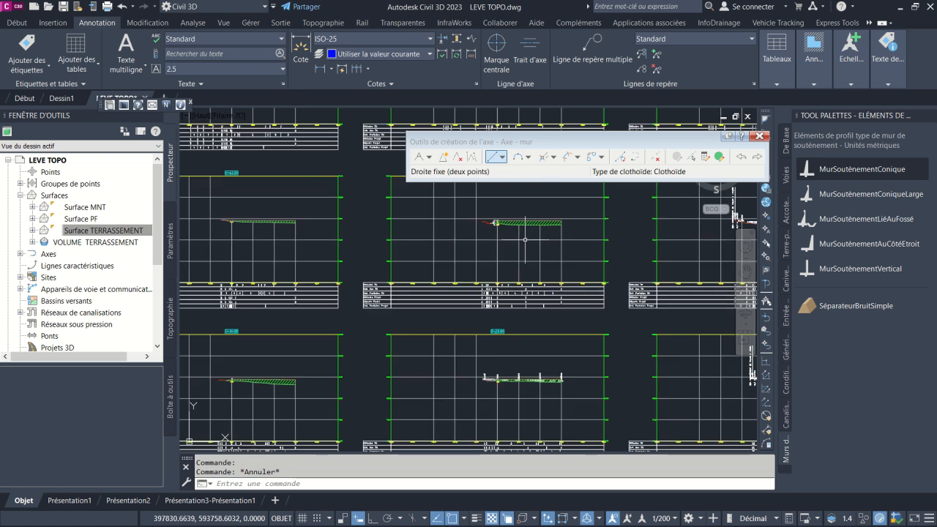
{"action": "scroll", "coordinate": [450, 296], "scroll_direction": "up", "scroll_amount": 5}
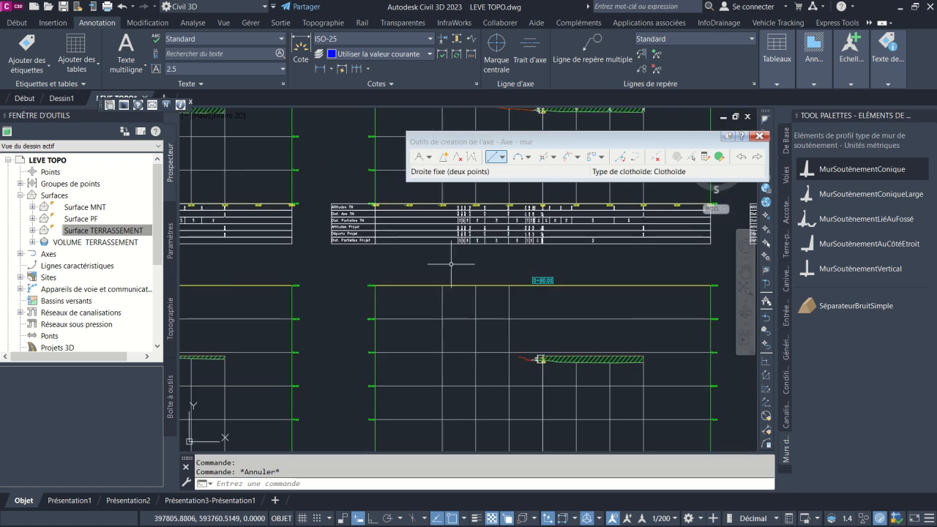
{"action": "middle_click_drag", "start_coordinate": [317, 251], "coordinate": [498, 295]}
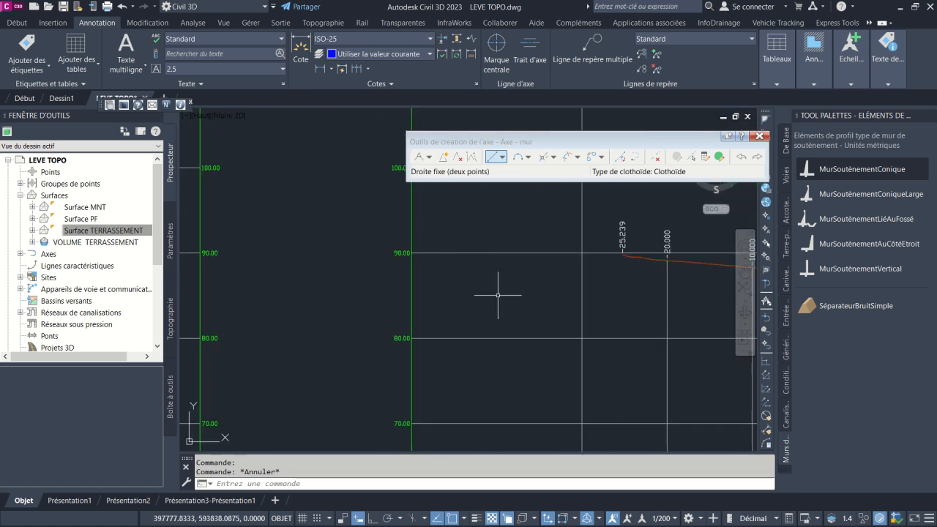
{"action": "scroll", "coordinate": [498, 295], "scroll_direction": "down", "scroll_amount": 4}
{"action": "middle_click_drag", "start_coordinate": [439, 303], "coordinate": [574, 279]}
{"action": "scroll", "coordinate": [349, 261], "scroll_direction": "up", "scroll_amount": 8}
{"action": "middle_click_drag", "start_coordinate": [340, 284], "coordinate": [396, 234]}
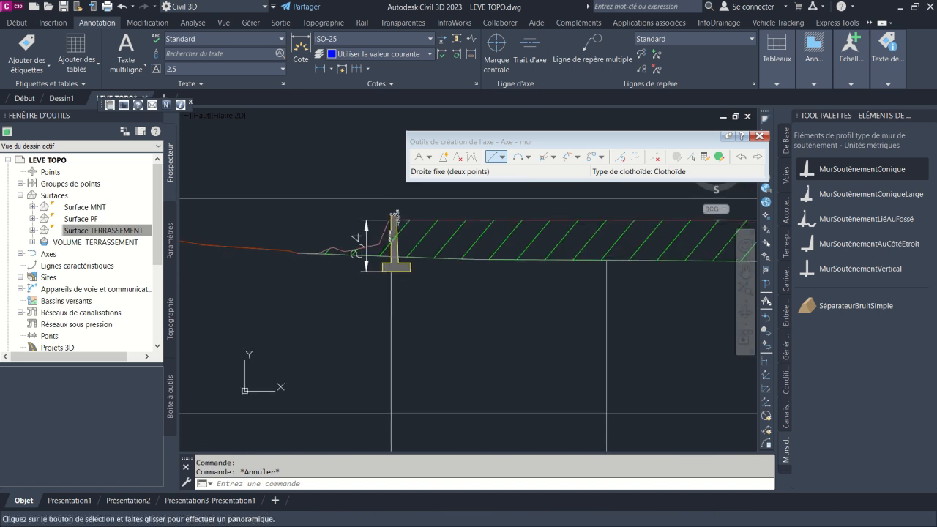
{"action": "scroll", "coordinate": [368, 246], "scroll_direction": "down", "scroll_amount": 2}
{"action": "middle_click_drag", "start_coordinate": [377, 299], "coordinate": [368, 286]}
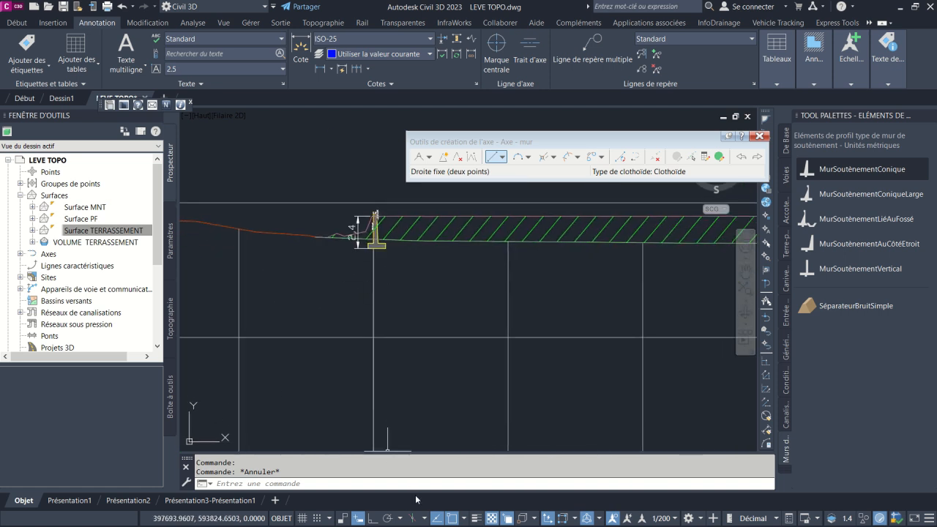